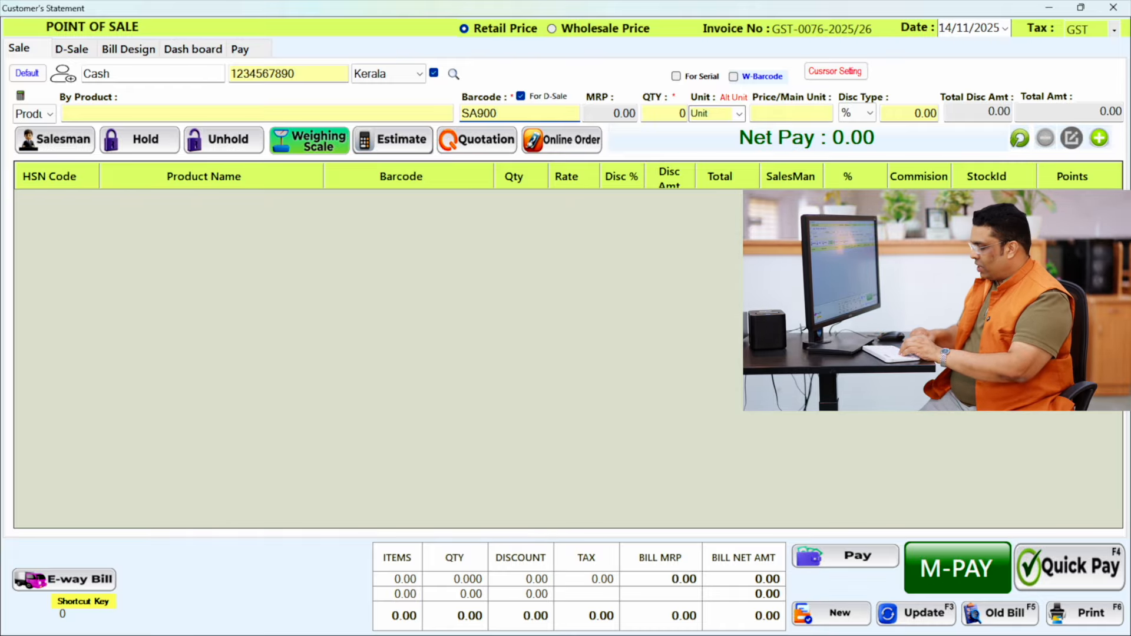
- Add the items with barcodes SA900, SA1200 and SH800 to the bill and complete the sale with Quick Pay
key(Return)
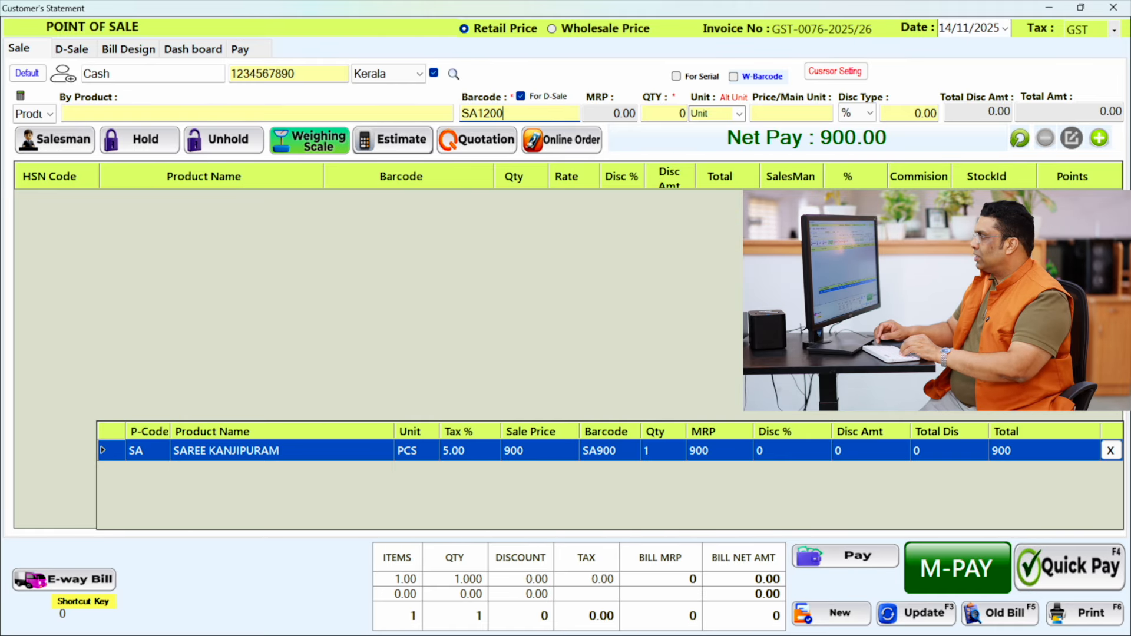
key(Return)
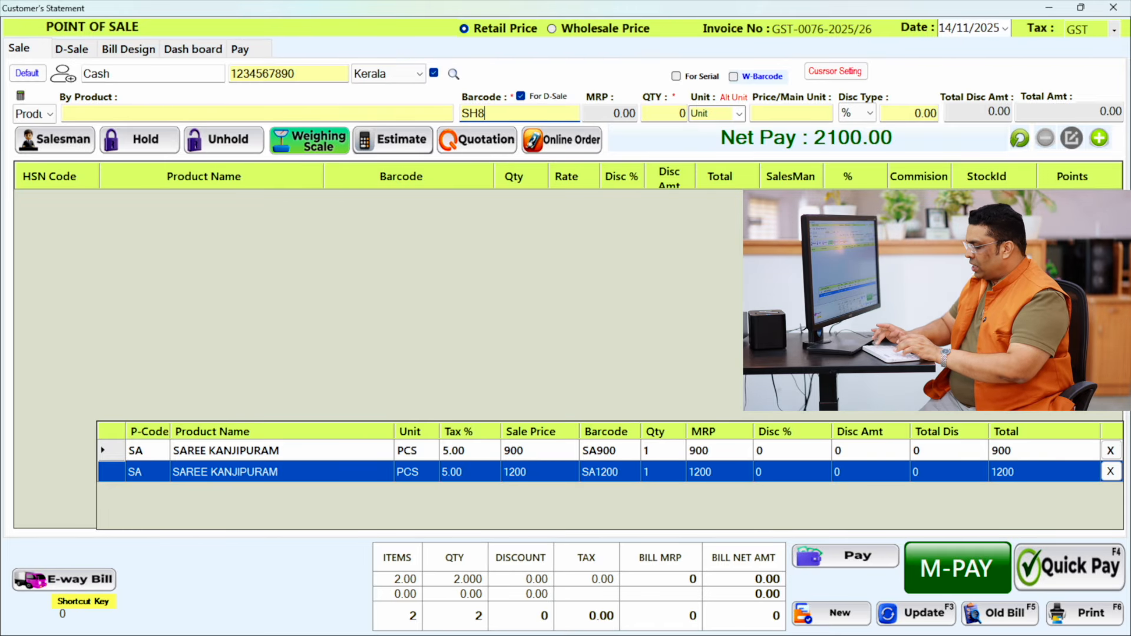
key(Return)
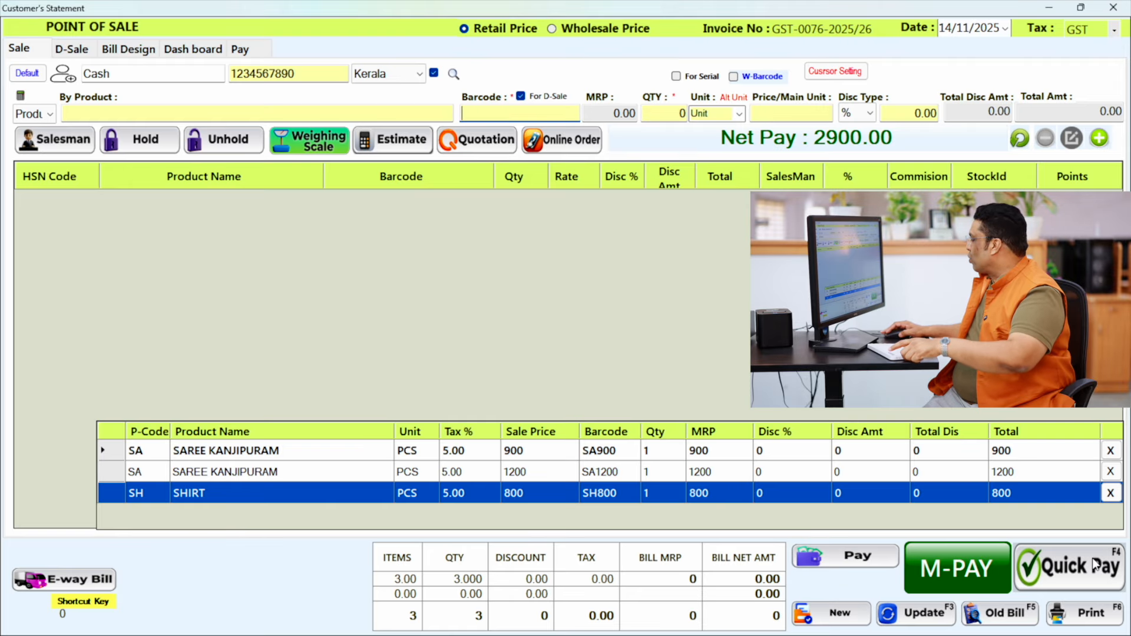
click(1095, 566)
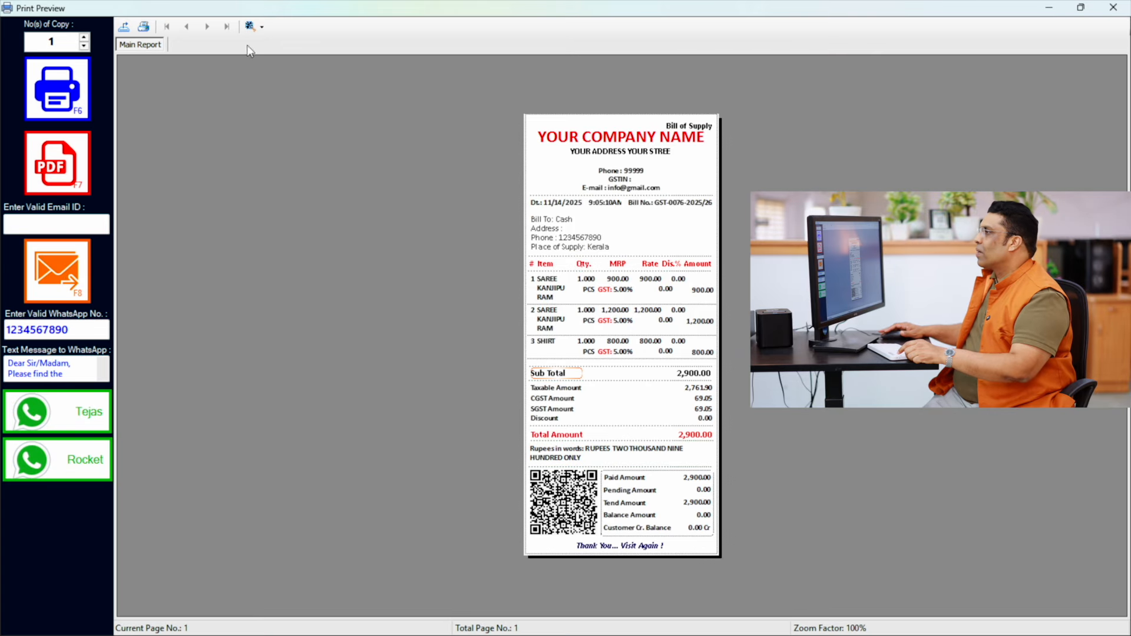
- Zoom the bill preview to 300%, check the billed items and tax amounts, and close the preview
click(253, 26)
click(273, 97)
scroll(672, 404, down, 4)
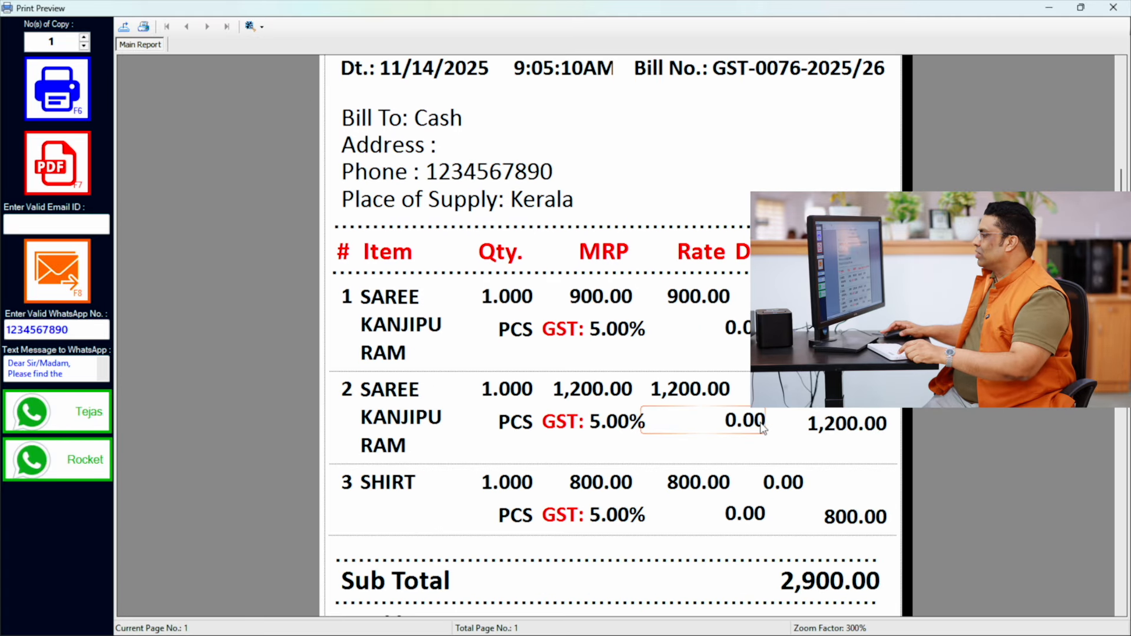
scroll(641, 401, down, 2)
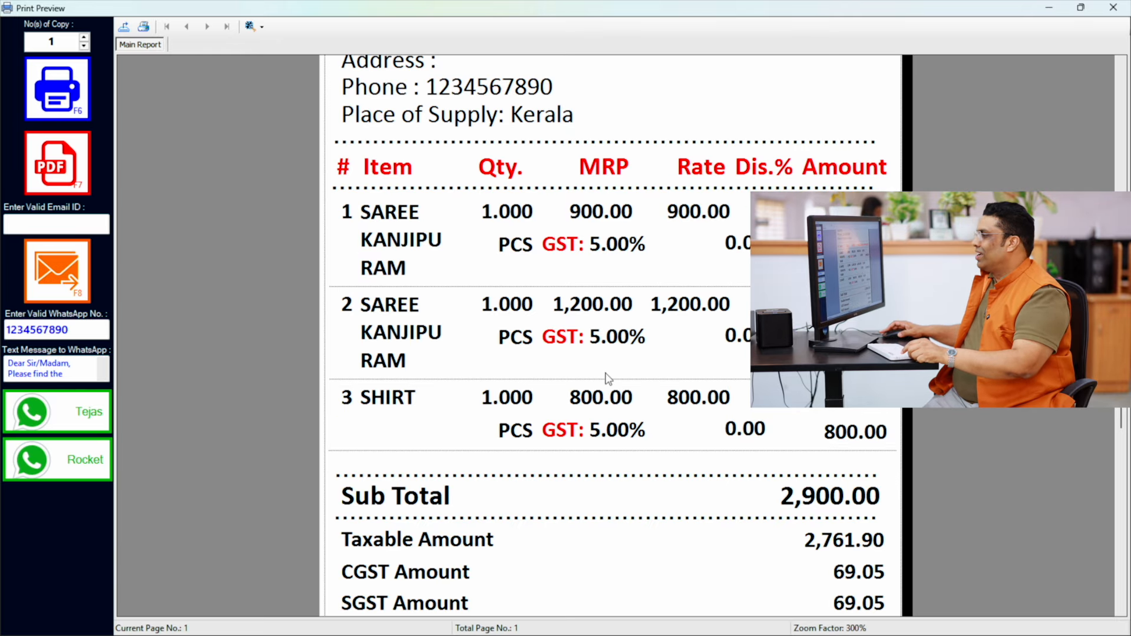
scroll(697, 415, down, 5)
scroll(824, 454, up, 6)
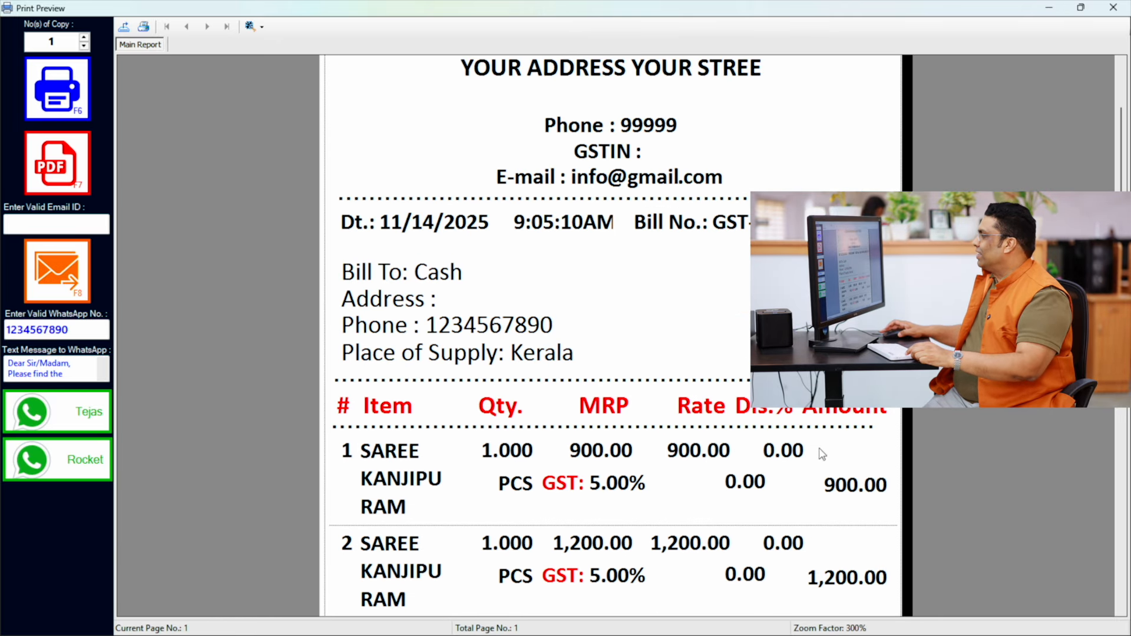
click(1112, 7)
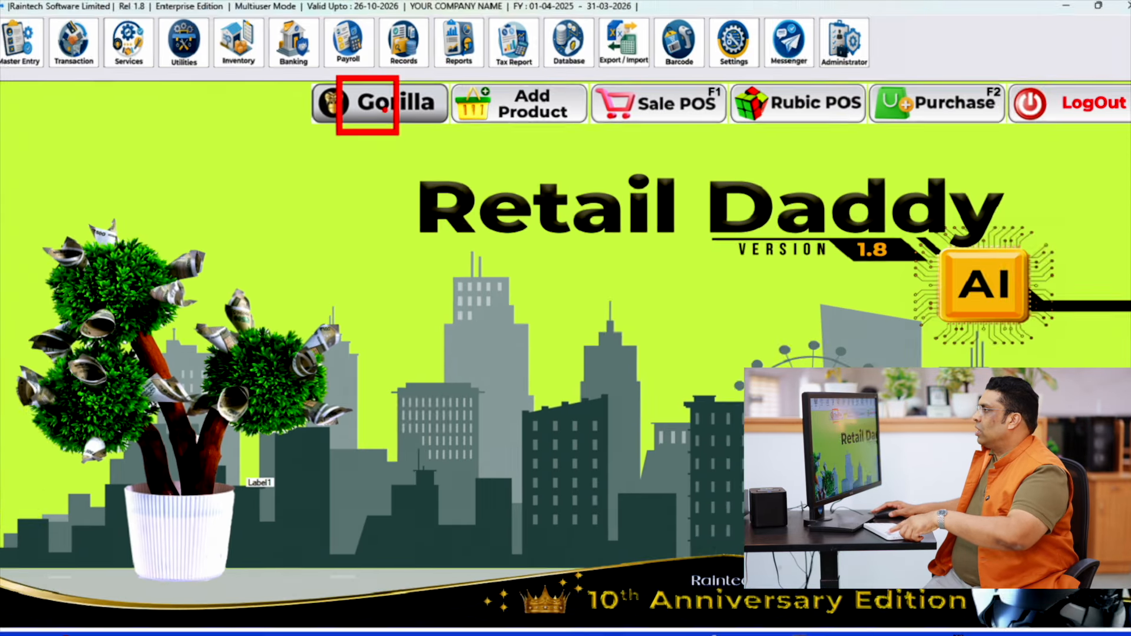
- Start a new product in the Gorilla product list with code TE and name T SHIRT
click(383, 106)
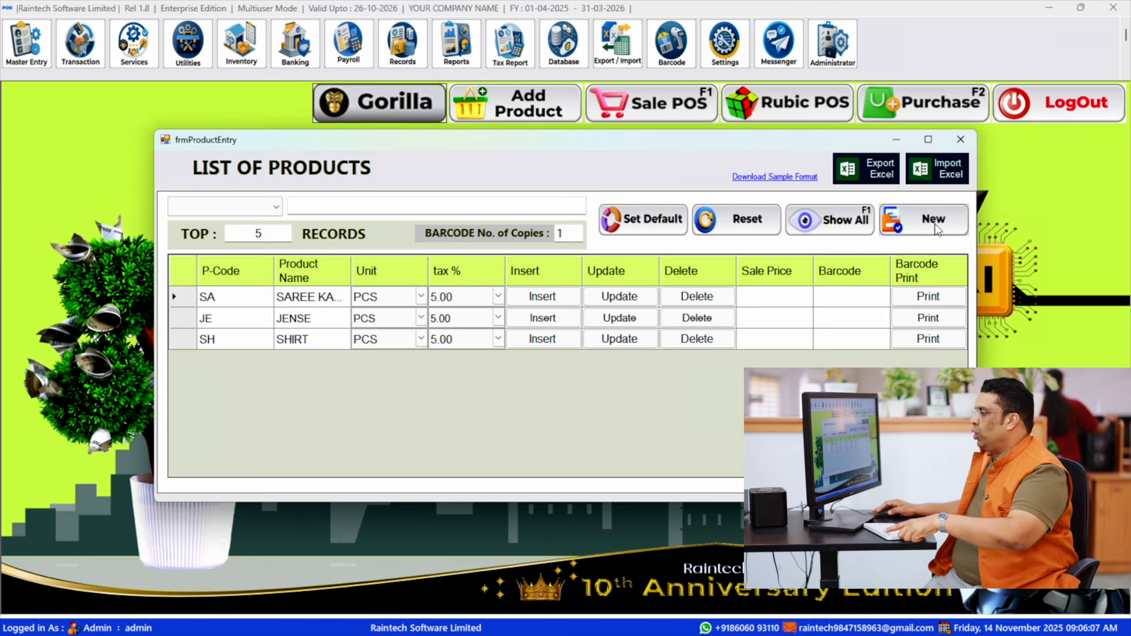
click(928, 224)
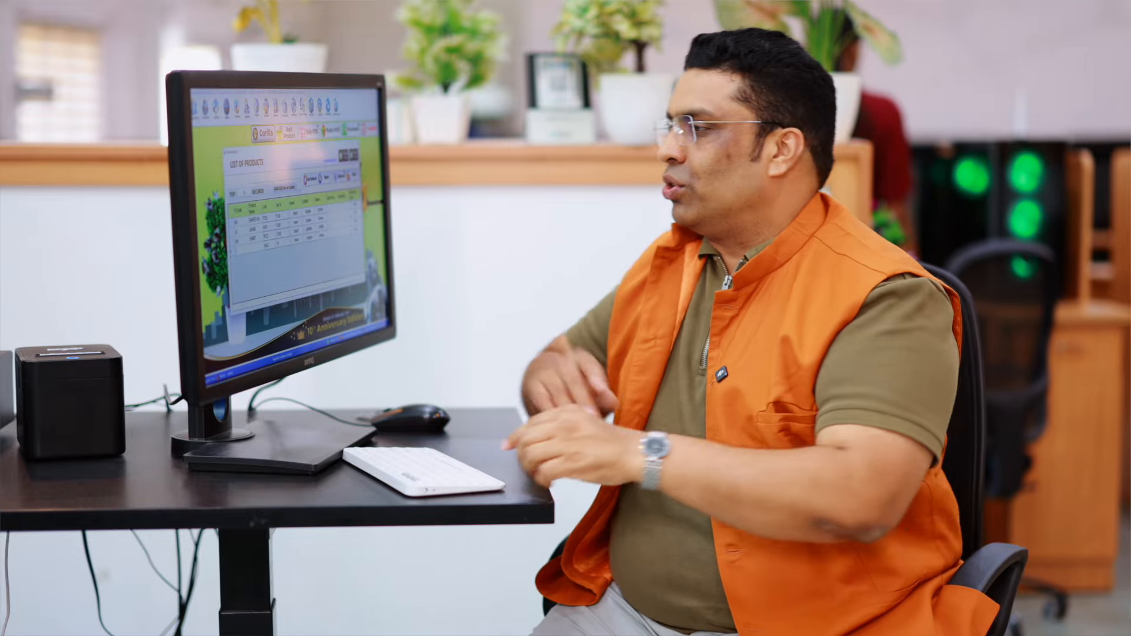
text(J)
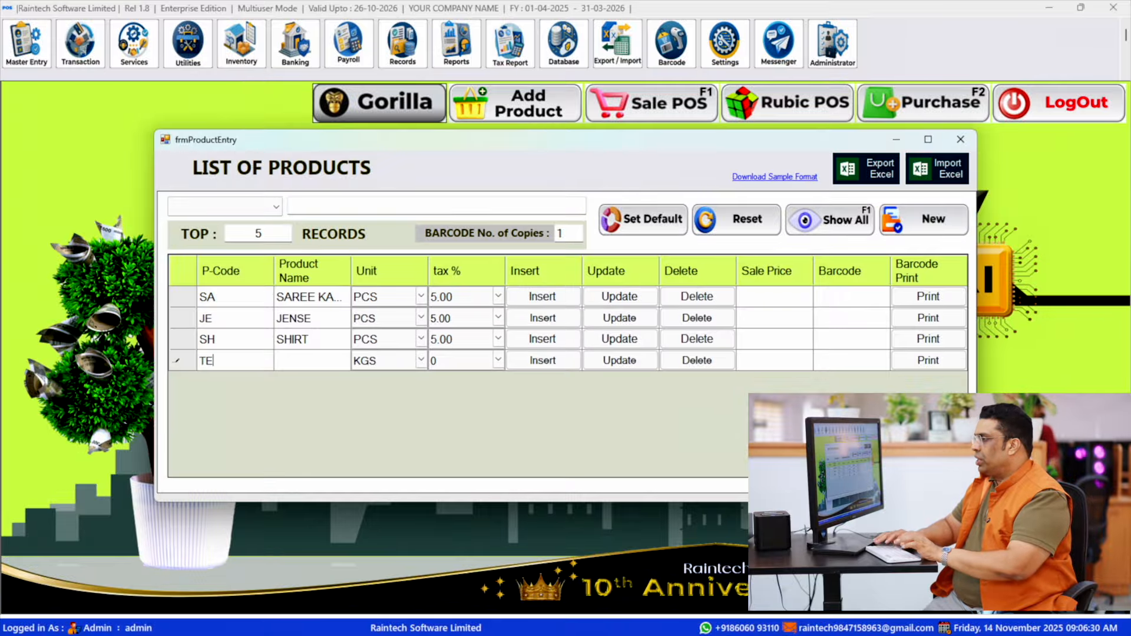
key(Tab)
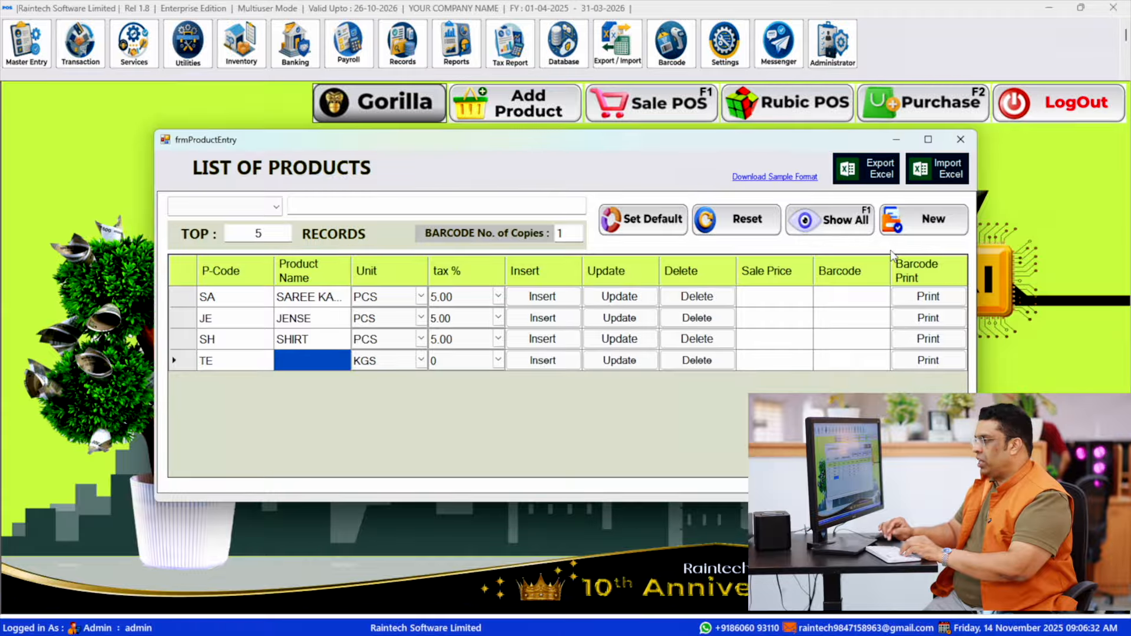
text(T SHIRT)
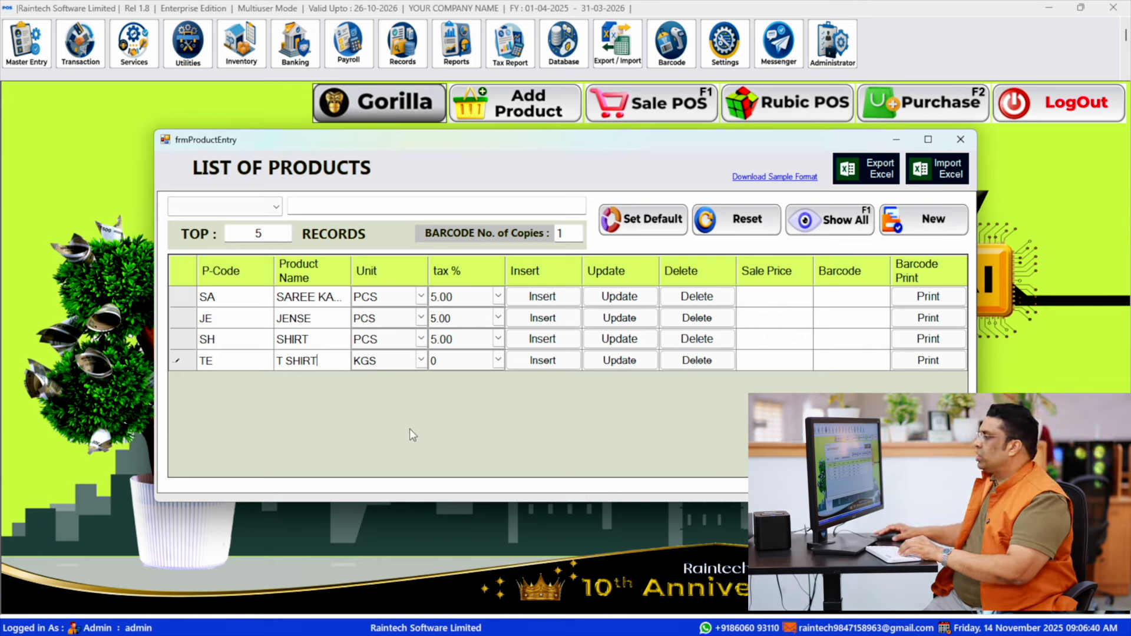
- Set the T SHIRT product's unit to PCS and its tax to 5%
click(422, 361)
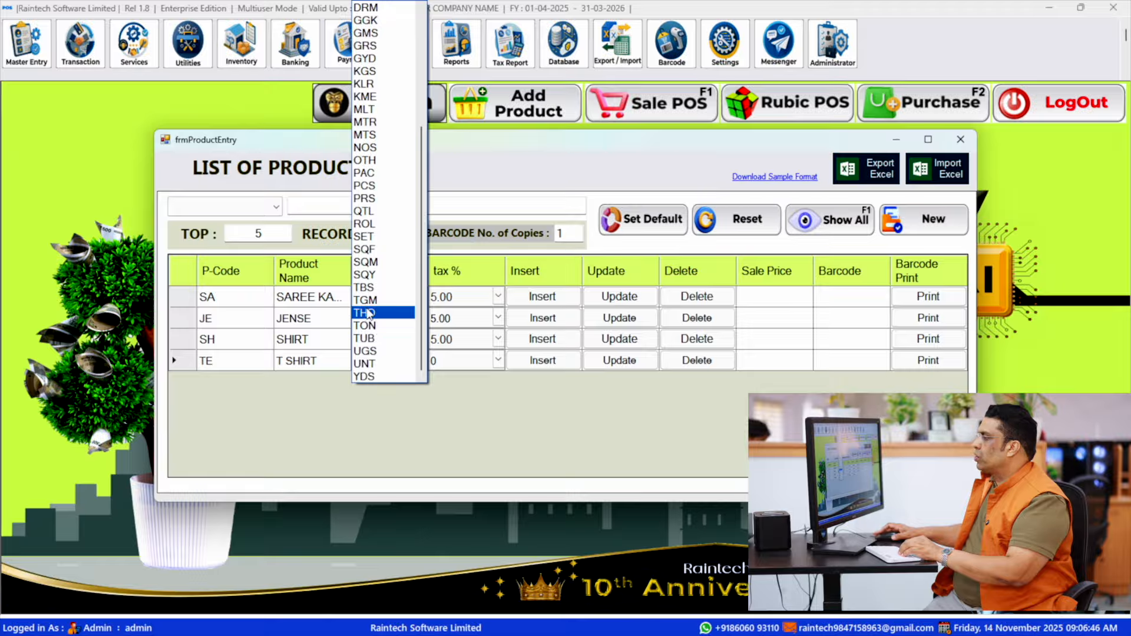
scroll(371, 312, up, 1)
click(368, 224)
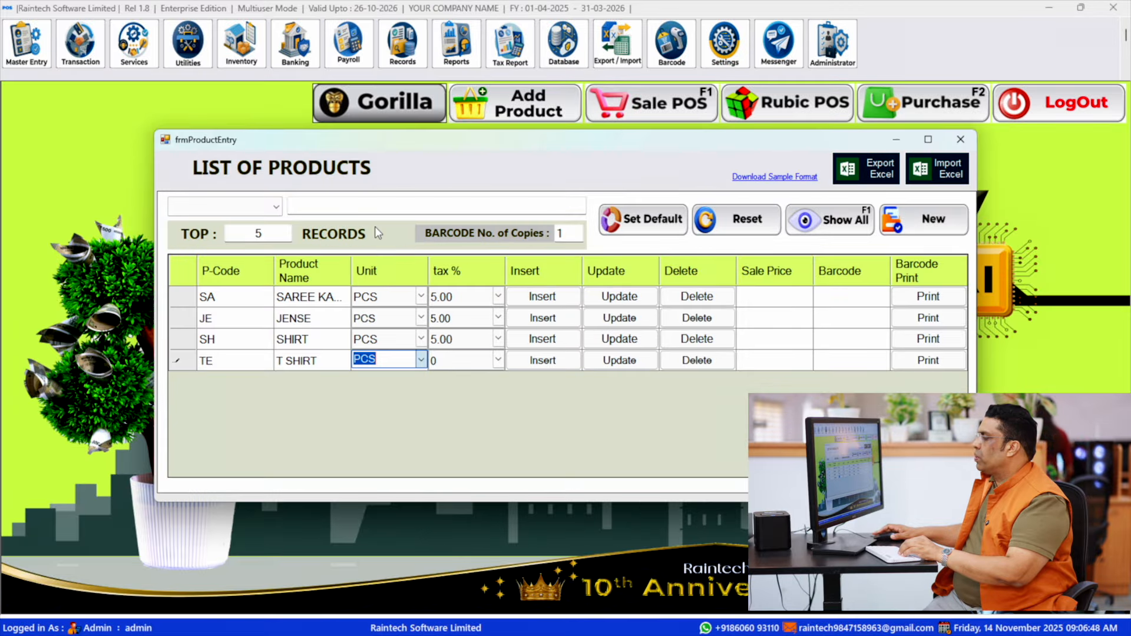
click(452, 363)
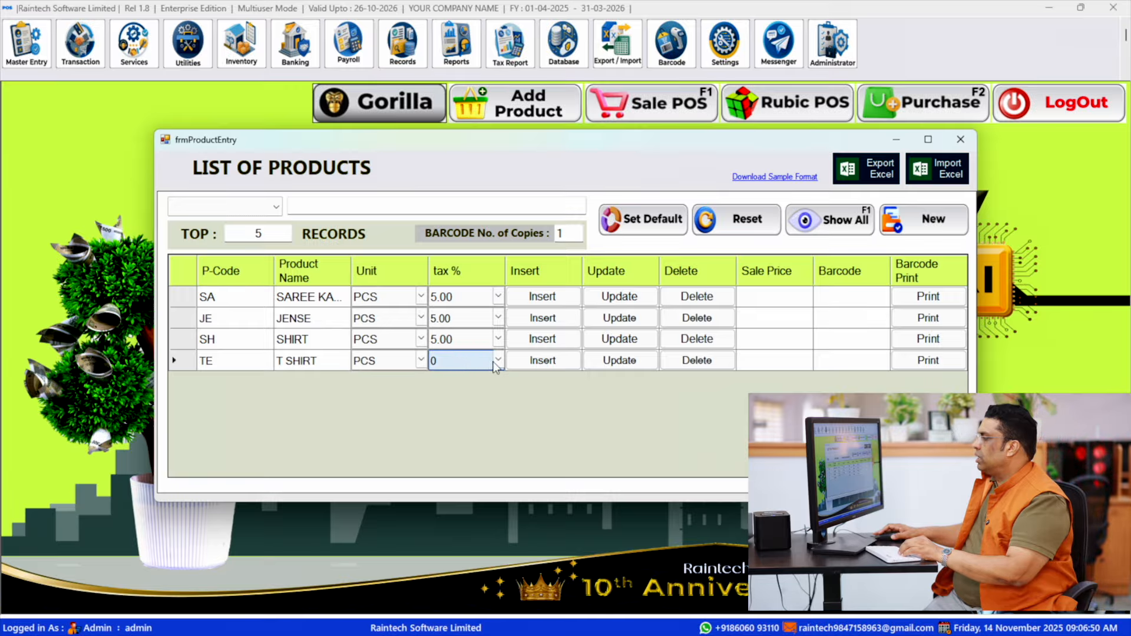
click(497, 362)
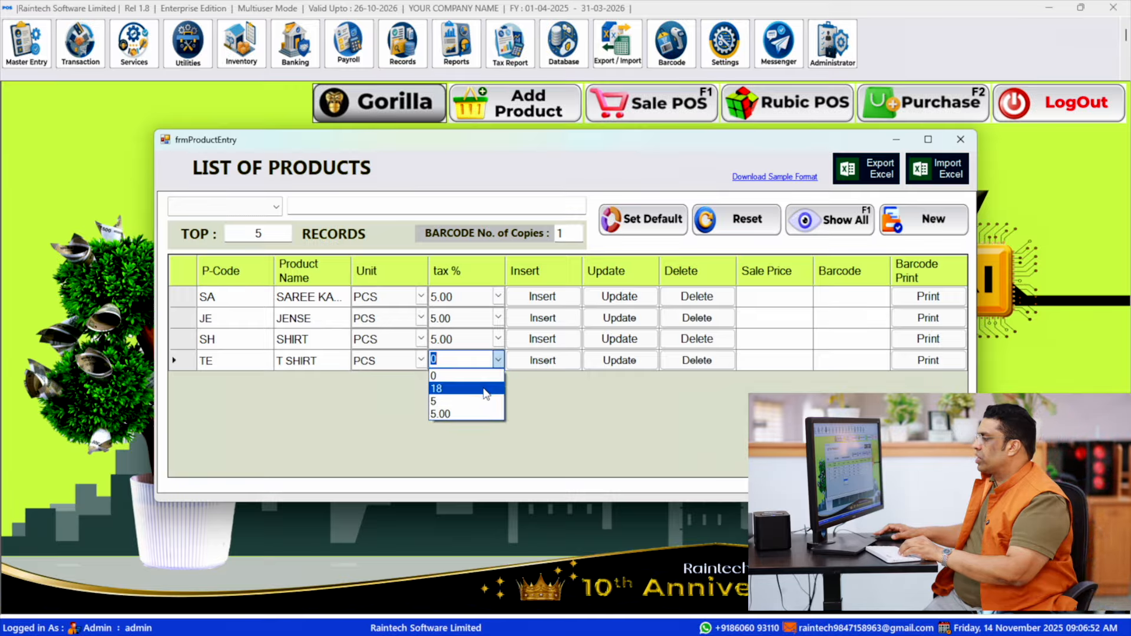
click(473, 401)
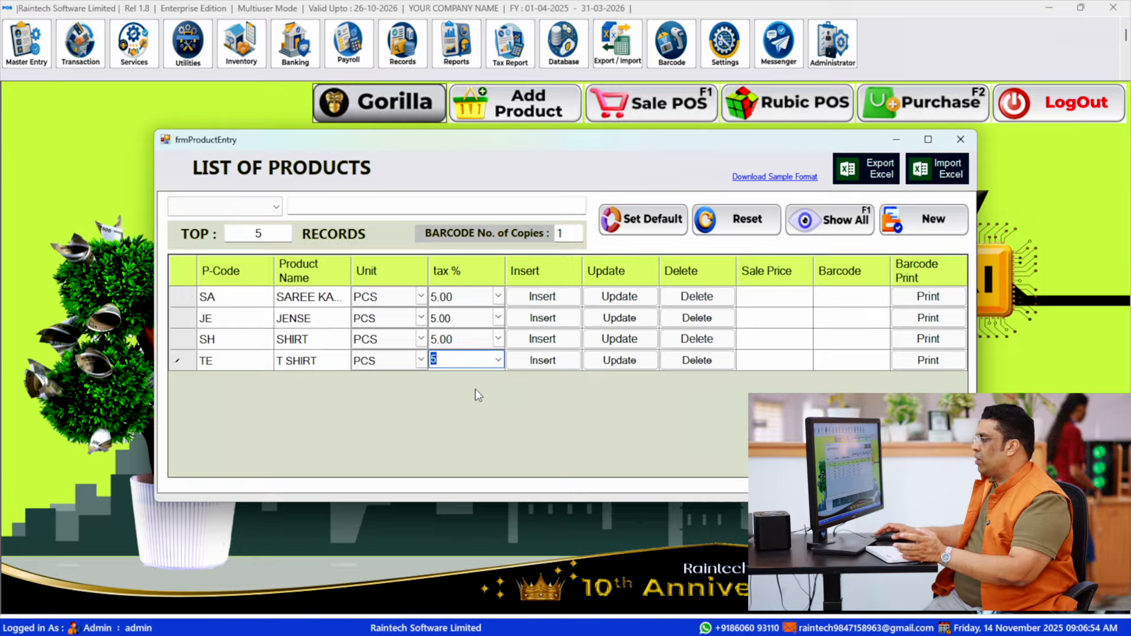
- Insert the T SHIRT row as a saved product and close the product list
key(Return)
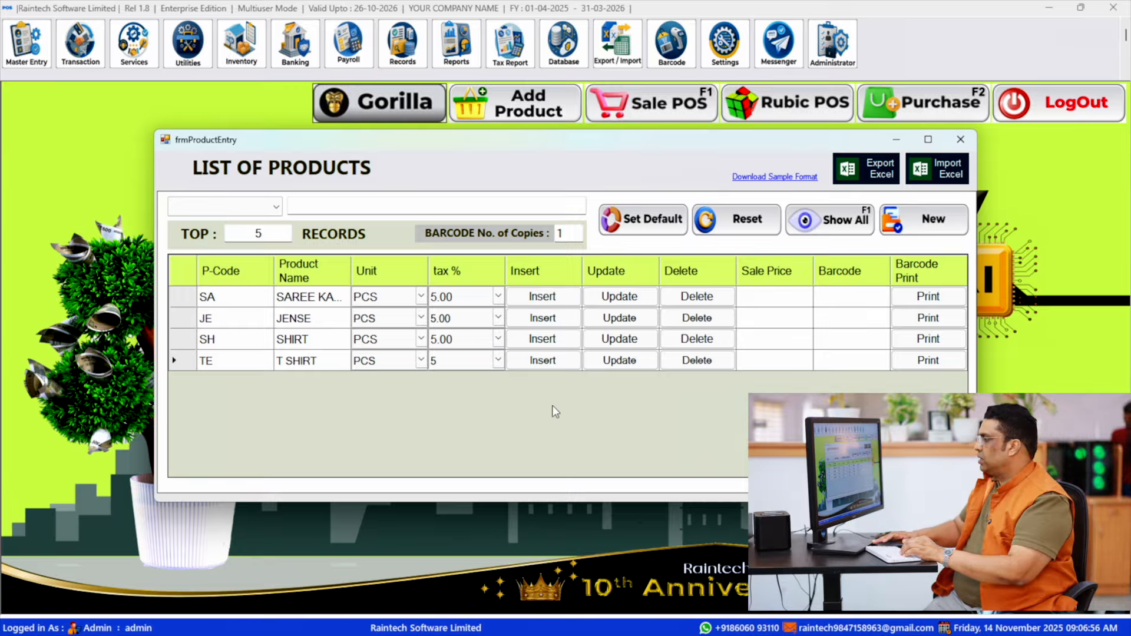
key(Return)
key(Return)
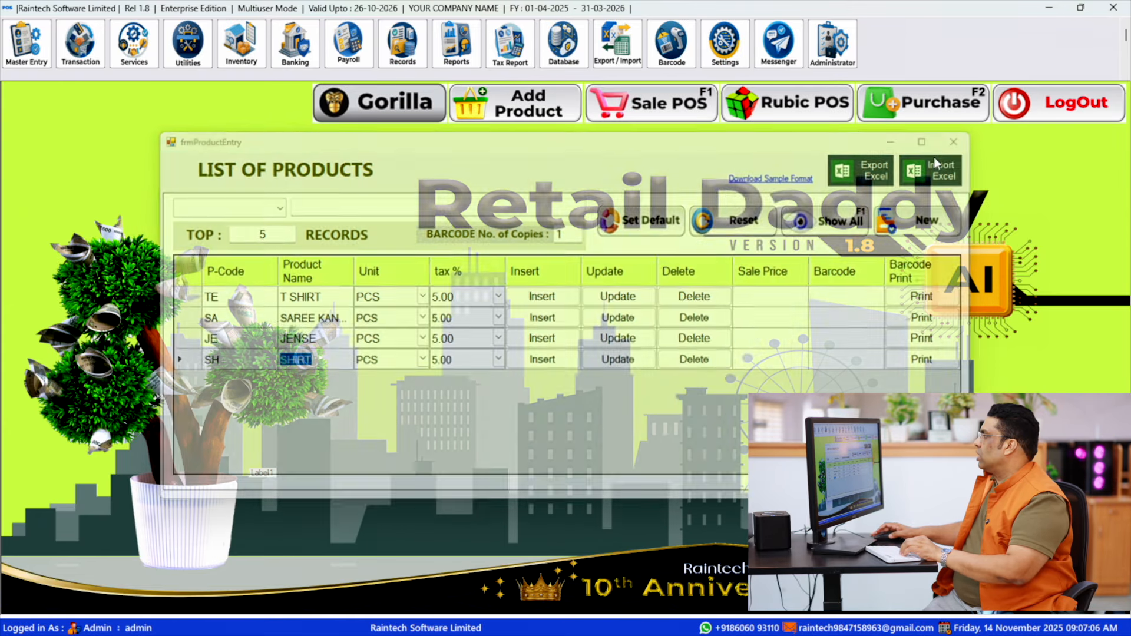
click(961, 139)
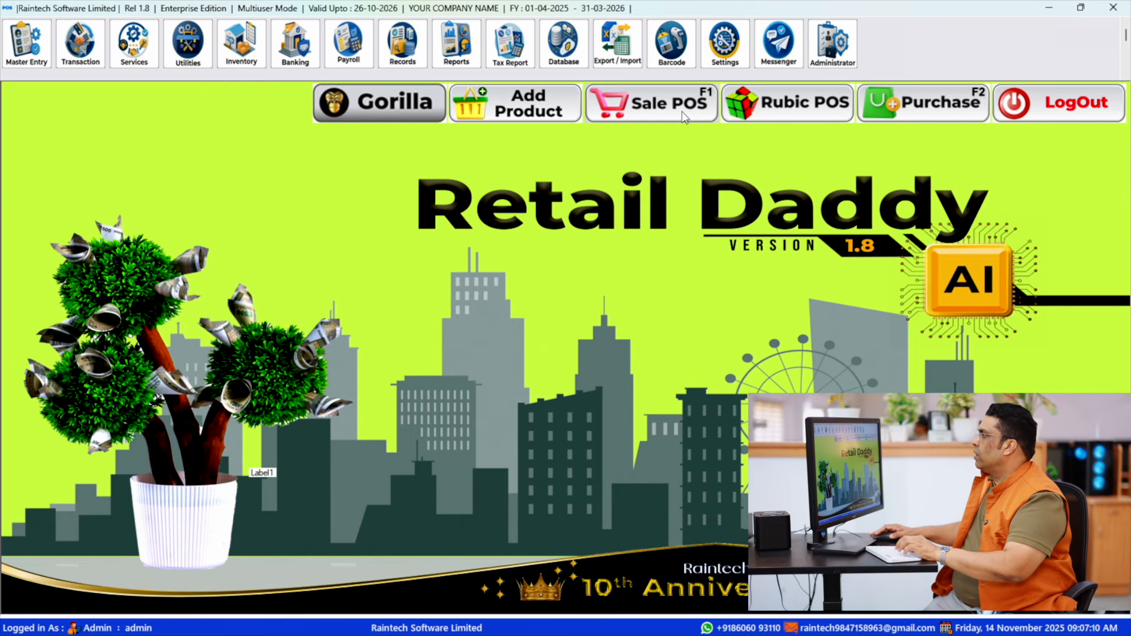
- Open a new retail sale with For D-Sale enabled and add the items with barcodes TE900 and TE1200
key(F1)
click(479, 119)
click(521, 96)
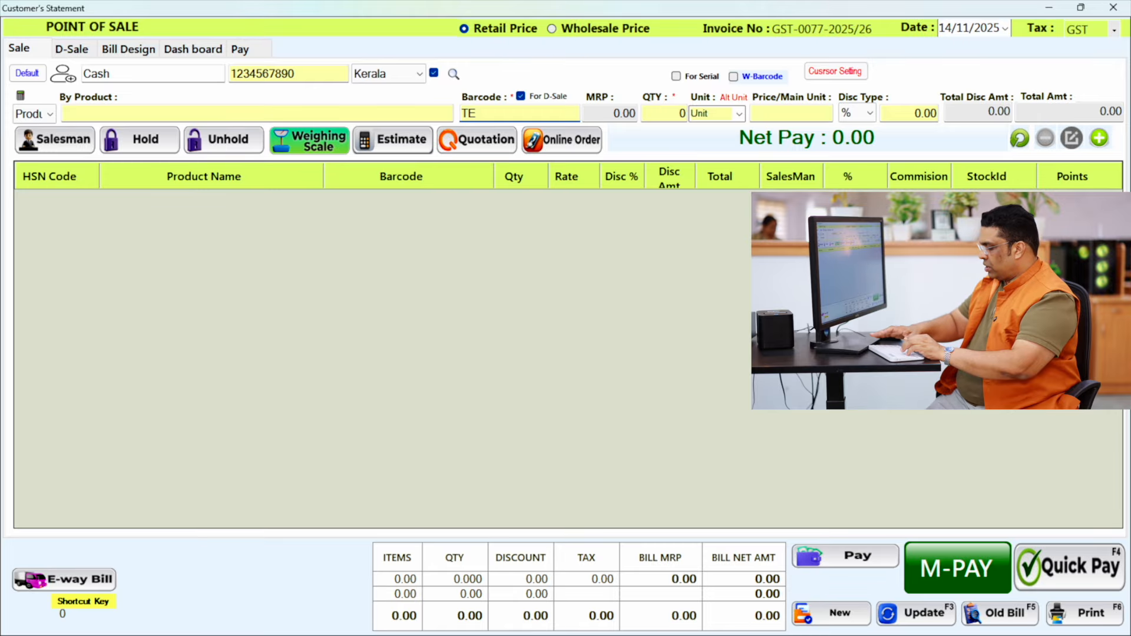
key(Return)
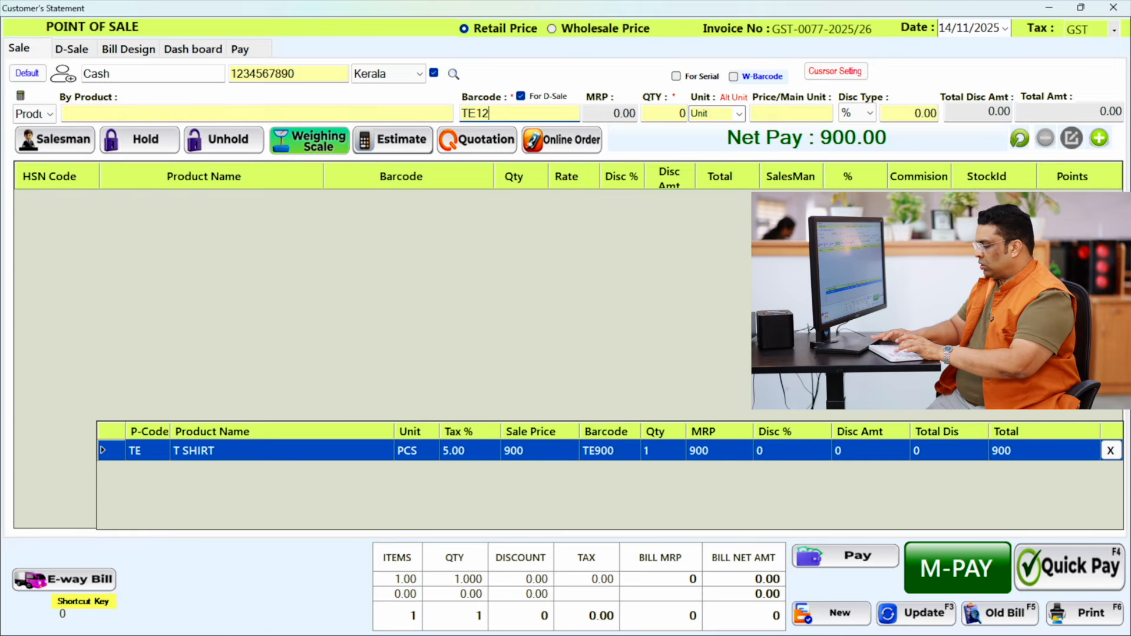
key(Return)
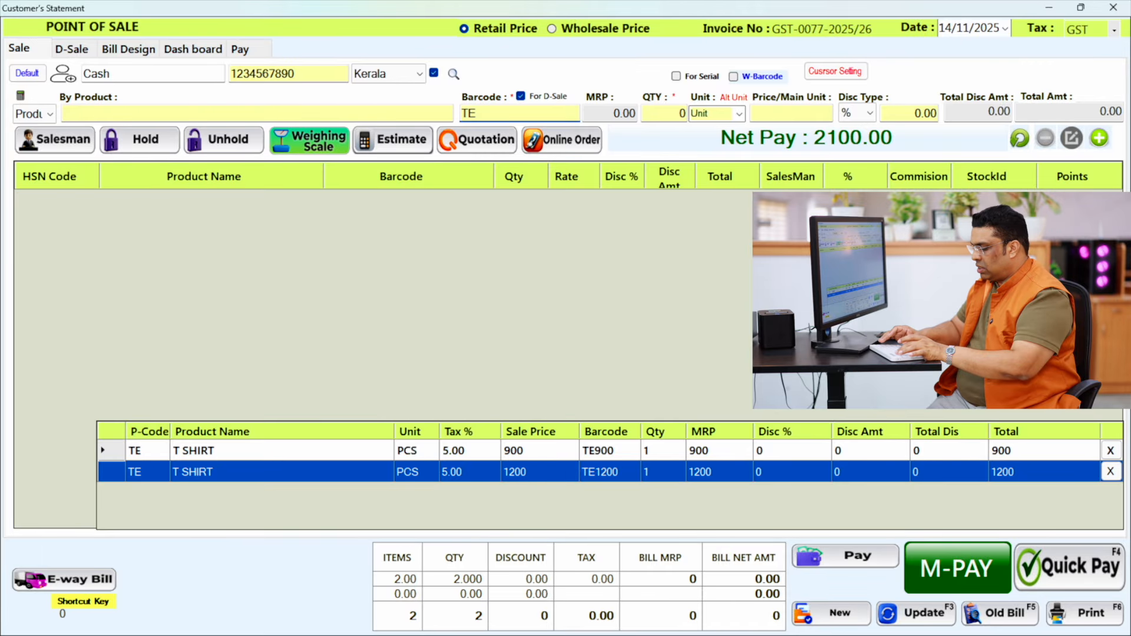
- Add the items with barcodes TE500 and SA1900 to the bill and complete the sale with Quick Pay
text(500)
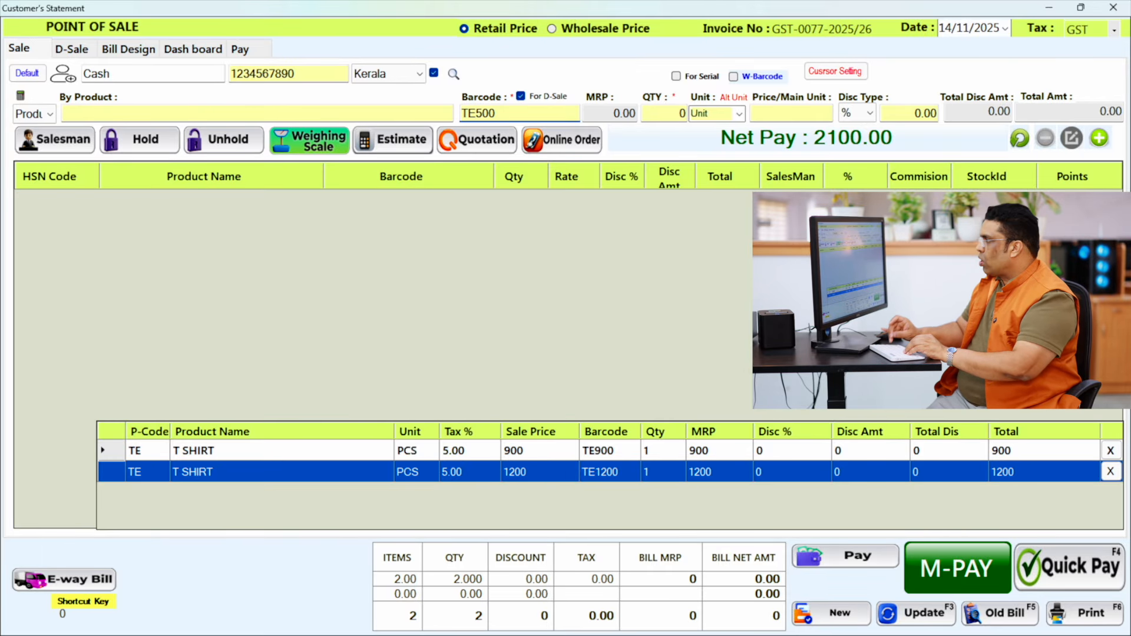
key(Return)
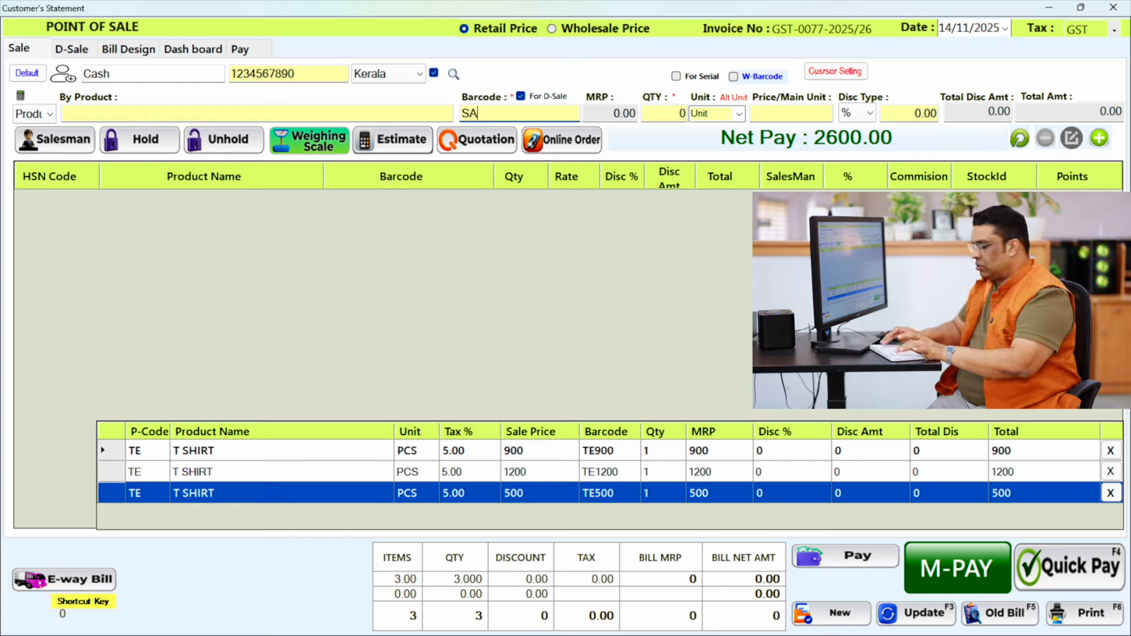
text(SA1900)
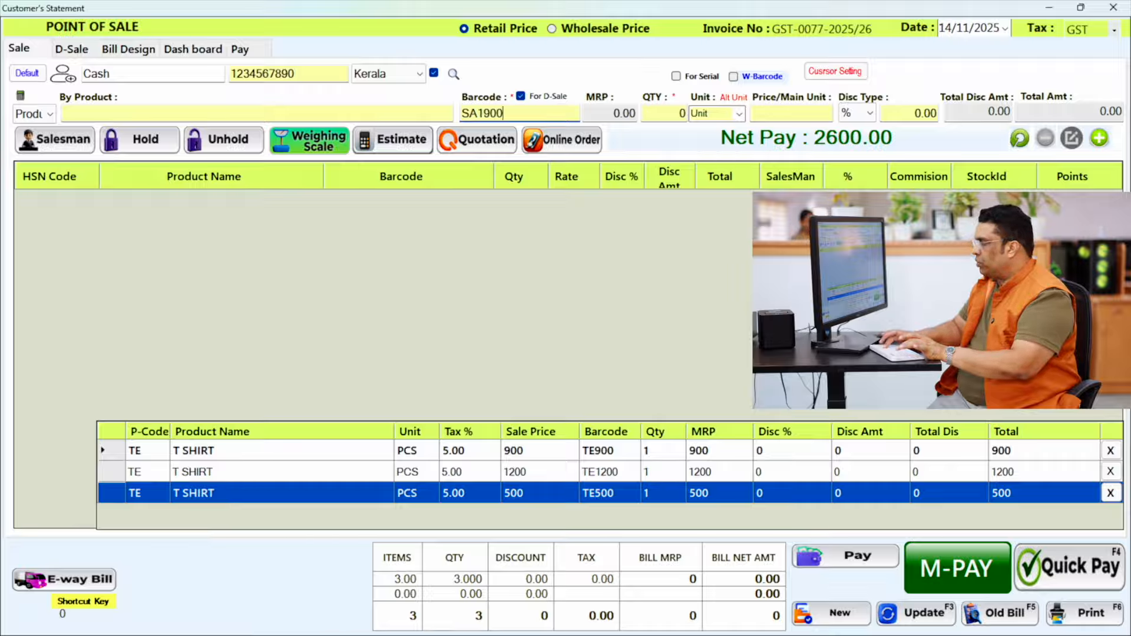
key(Return)
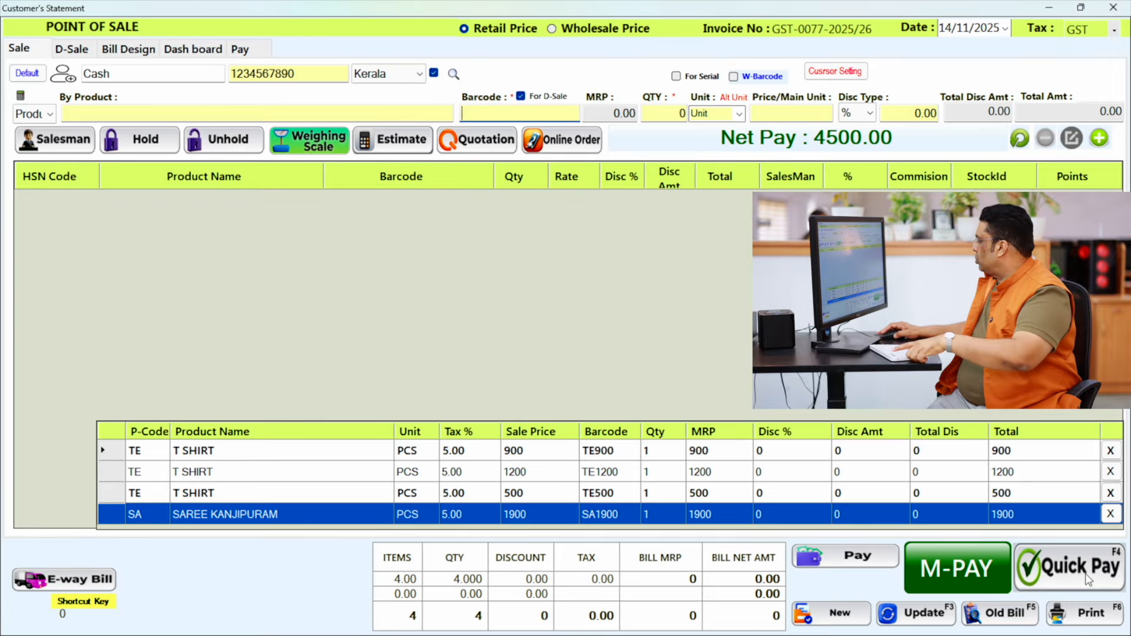
click(1089, 581)
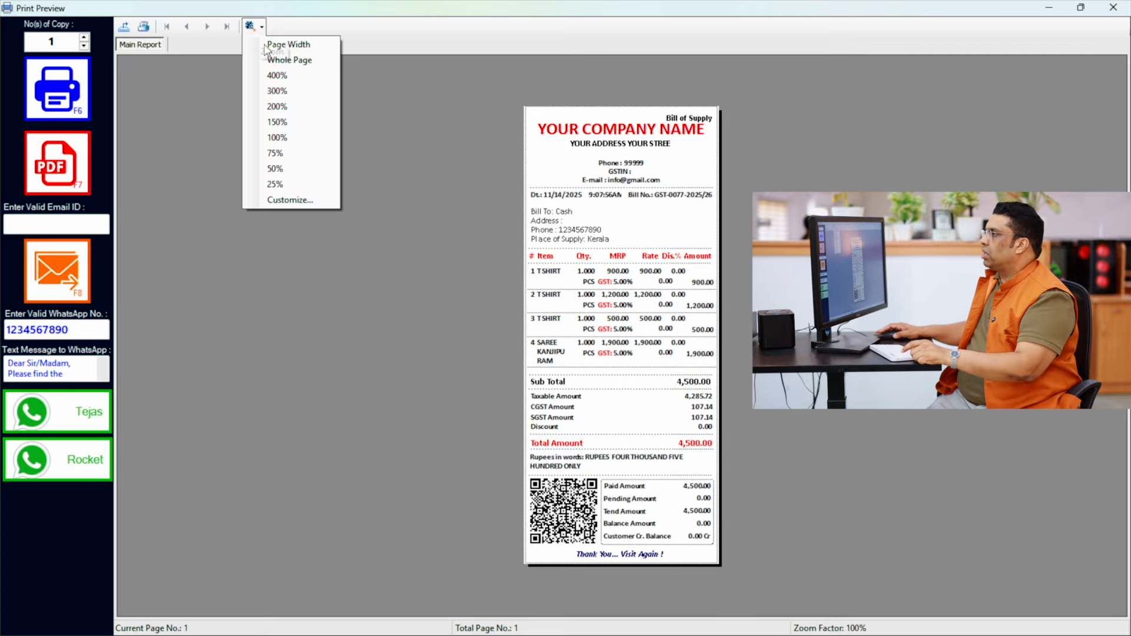
- Zoom the bill preview to 300% and examine each item's name and rate, the subtotal and the payment amounts
click(277, 91)
scroll(613, 335, down, 5)
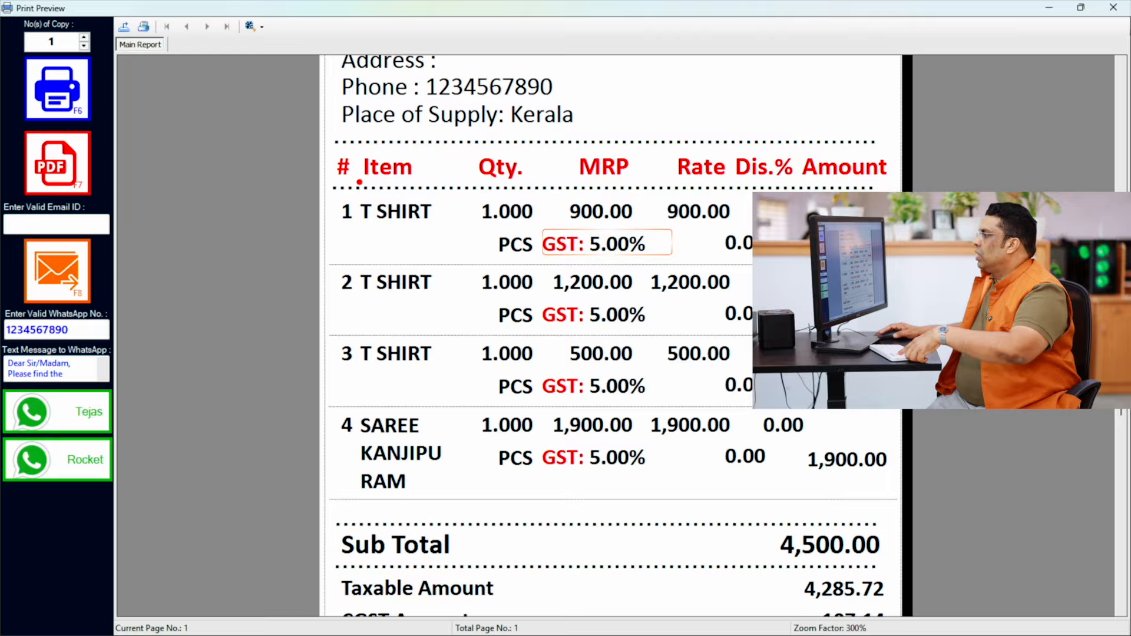
mouse_move(358, 182)
mouse_down()
mouse_move(422, 247)
mouse_move(457, 248)
mouse_up()
drag(631, 184, 734, 248)
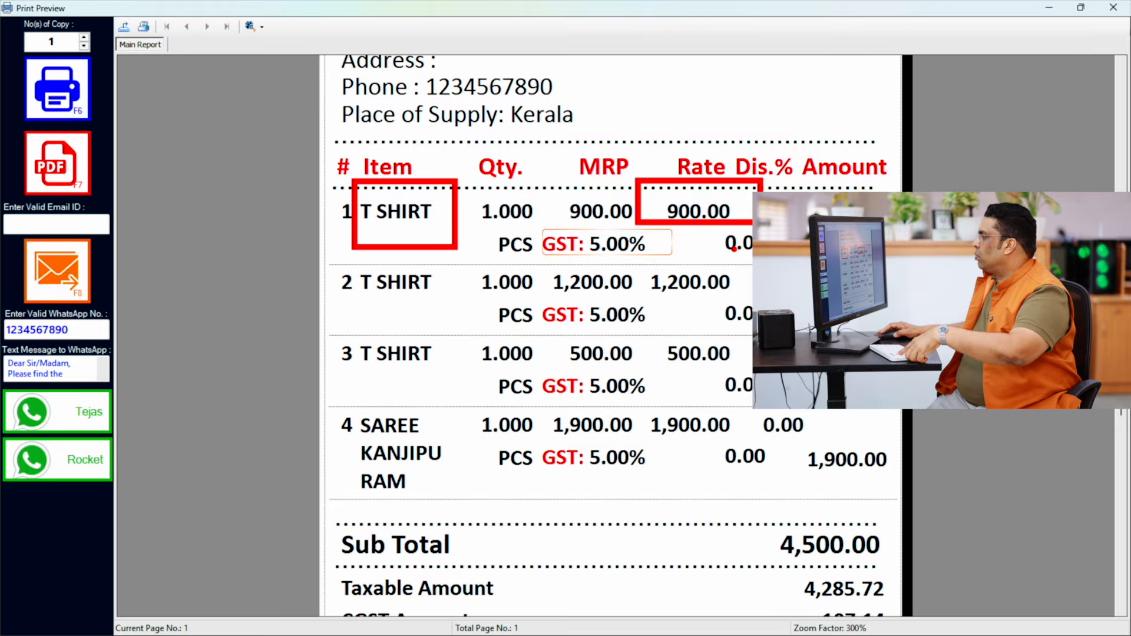
drag(639, 249, 759, 307)
drag(660, 325, 736, 366)
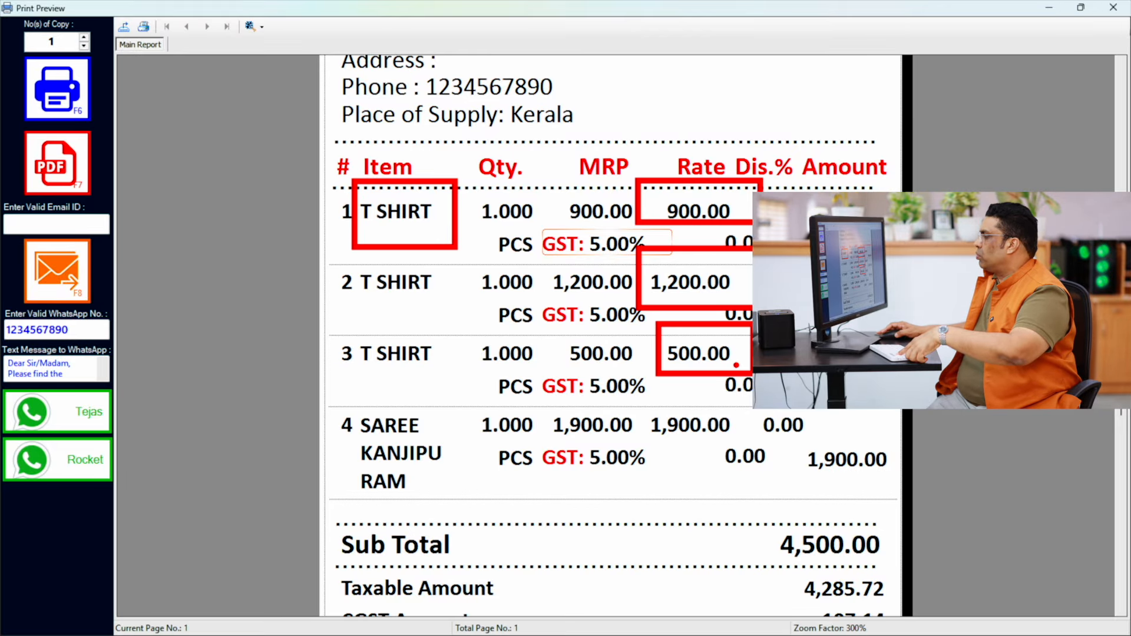
drag(340, 326, 457, 384)
drag(331, 242, 447, 314)
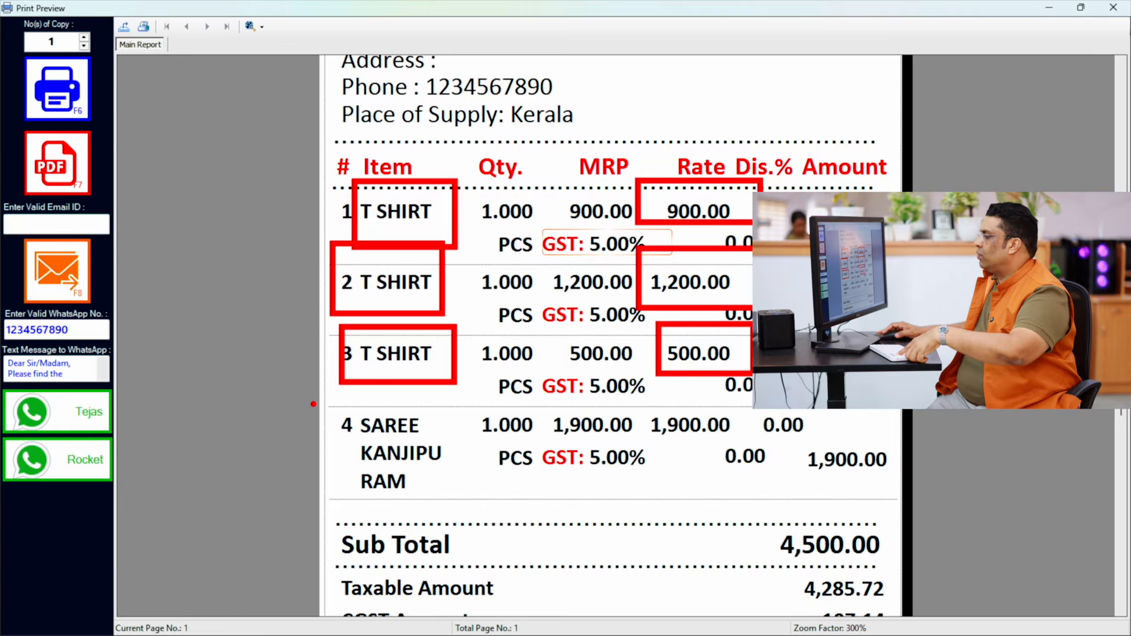
mouse_move(315, 395)
mouse_down()
mouse_move(399, 442)
mouse_move(474, 506)
mouse_up()
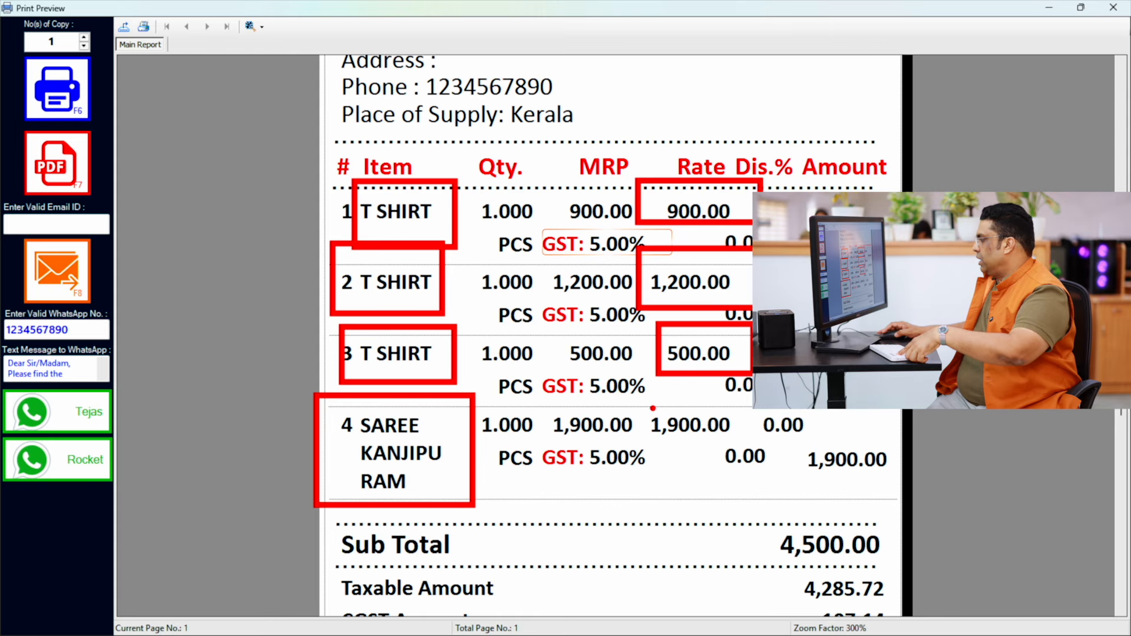
mouse_move(631, 394)
mouse_down()
mouse_move(699, 437)
mouse_move(752, 453)
mouse_up()
mouse_move(745, 495)
mouse_down()
mouse_move(822, 580)
mouse_move(901, 599)
mouse_up()
key(Escape)
scroll(860, 559, down, 5)
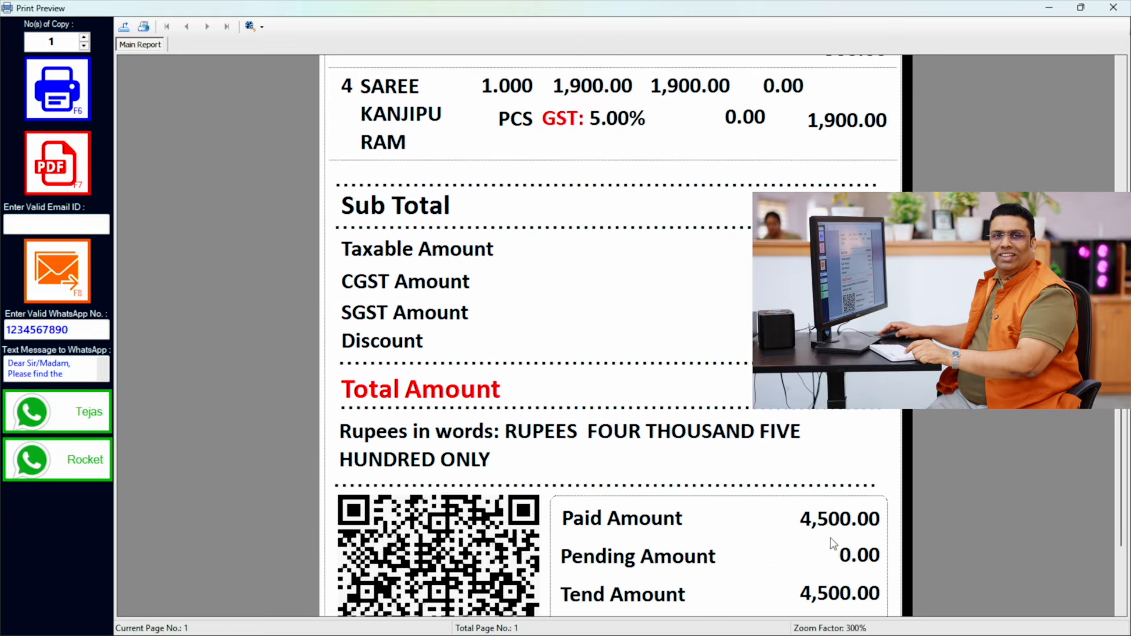
- Check the remaining payment lines of the bill and close the bill preview and the sale window
scroll(813, 518, down, 3)
click(1113, 7)
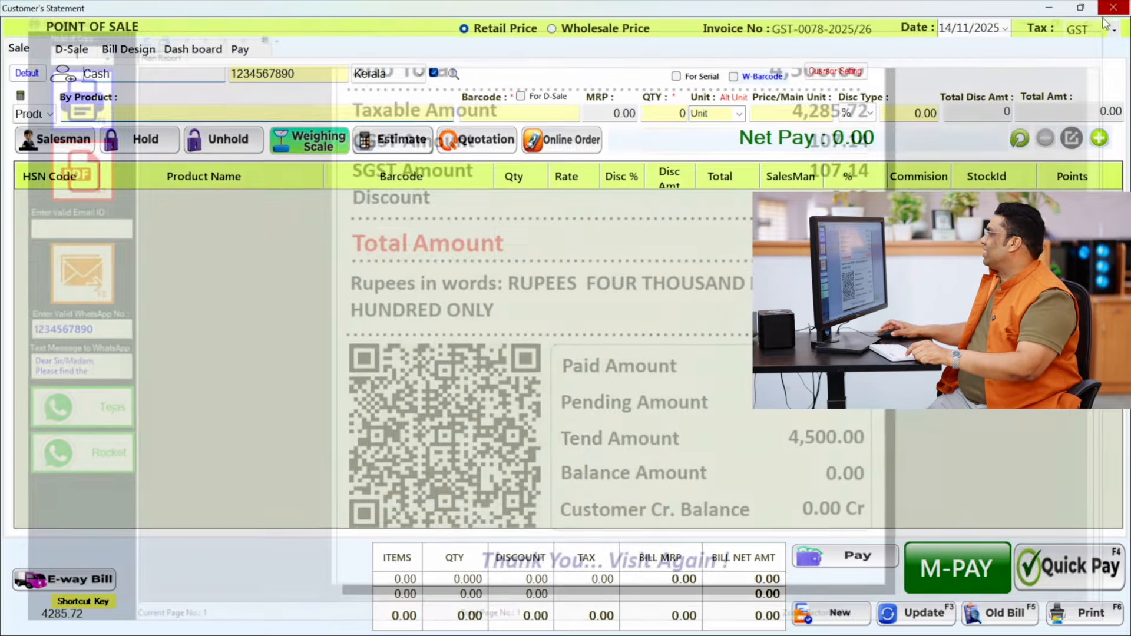
click(1120, 7)
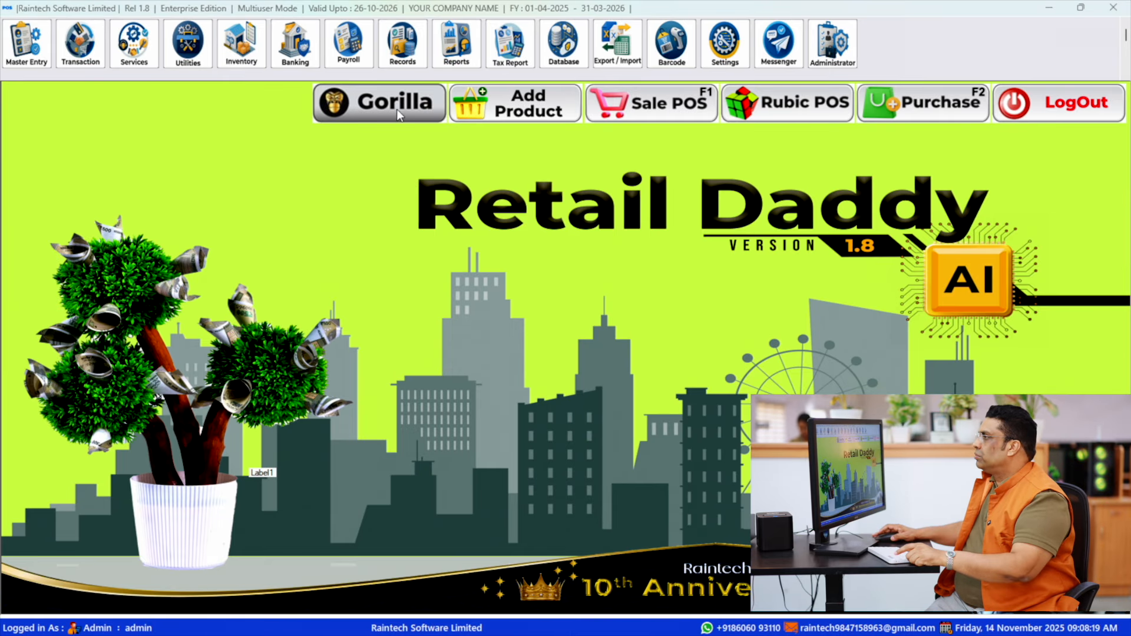
- Open the Gorilla product list and look over the product default settings
click(449, 223)
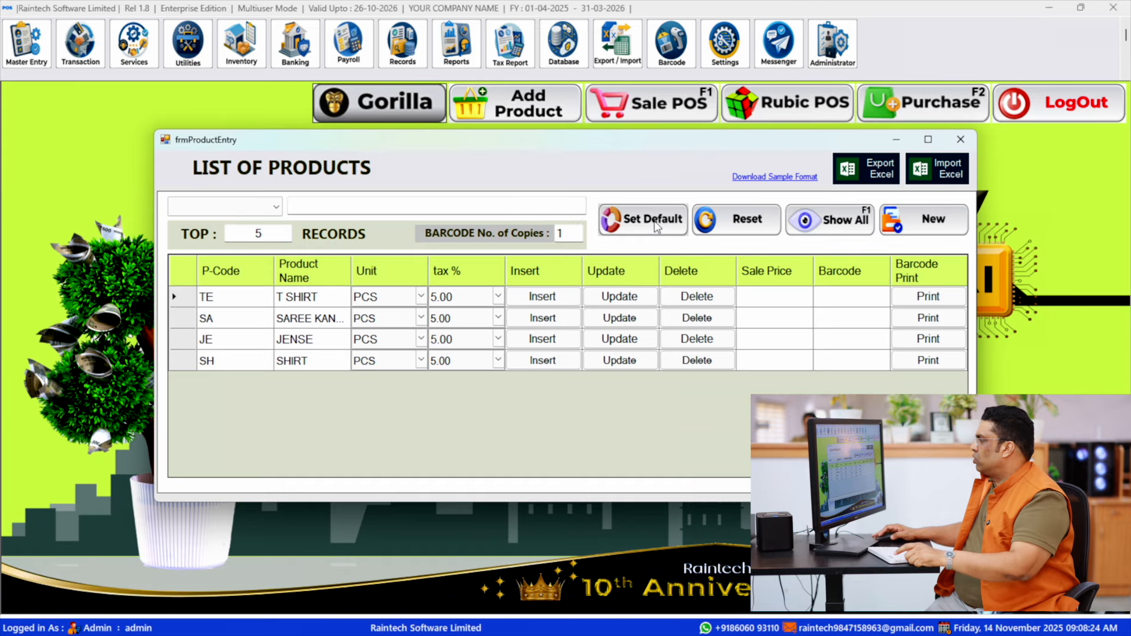
click(634, 250)
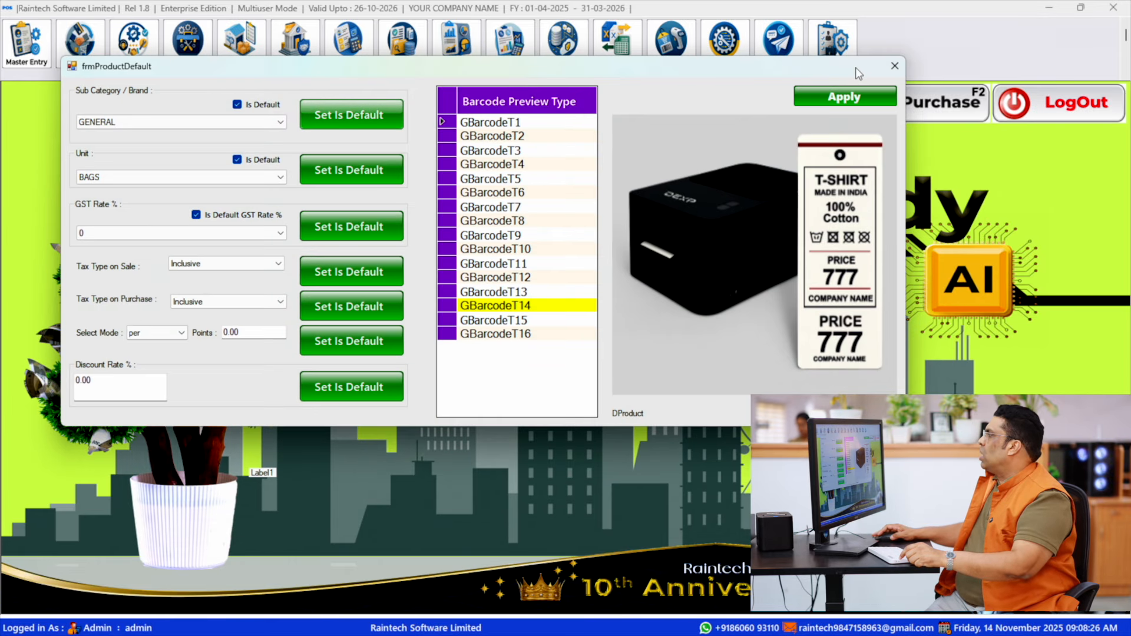
click(901, 67)
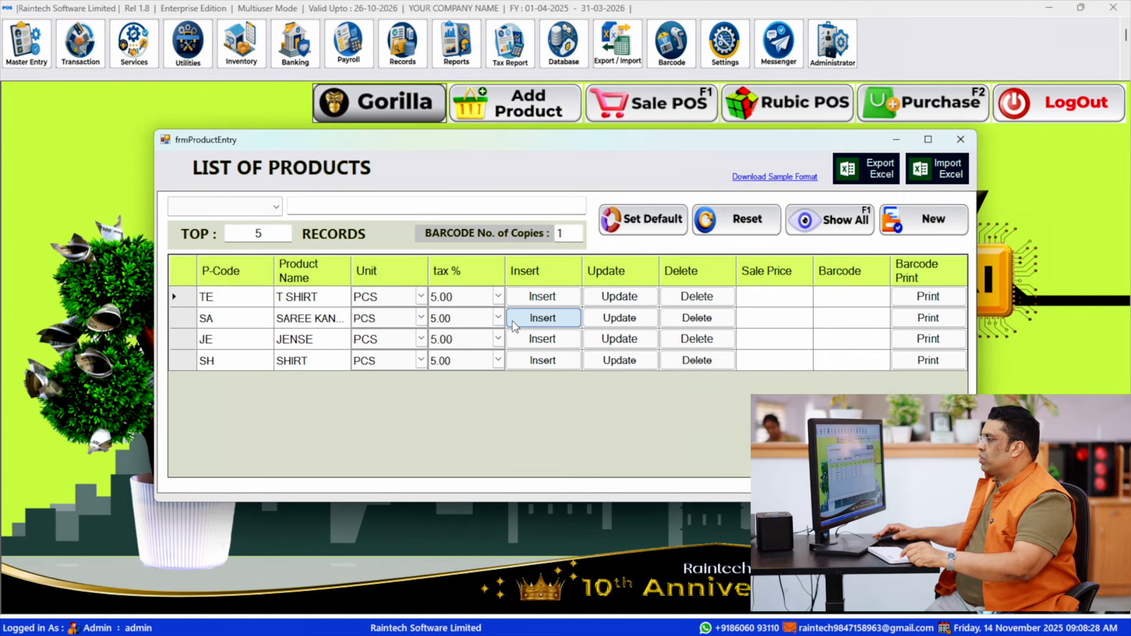
click(927, 220)
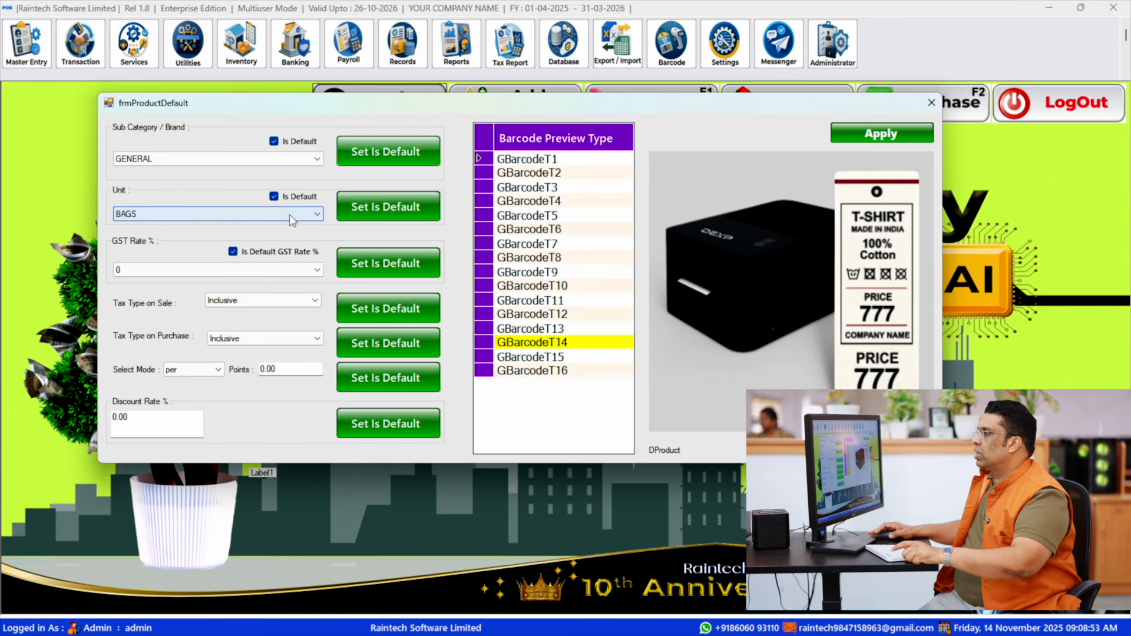
- Set PIECES as the default unit in the product default settings
click(578, 236)
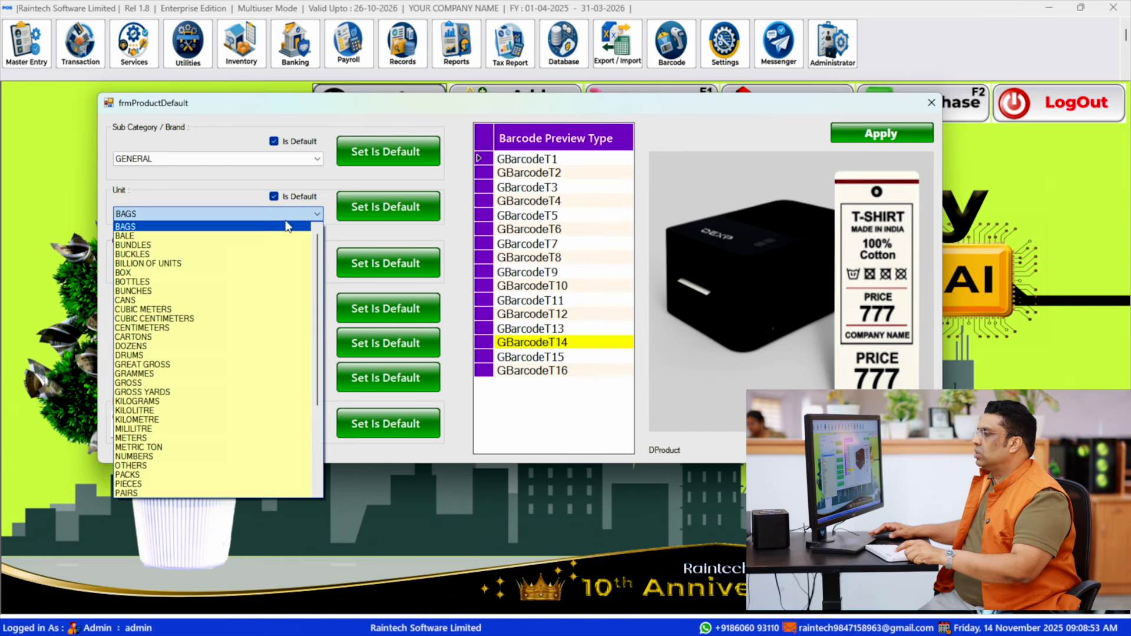
click(198, 484)
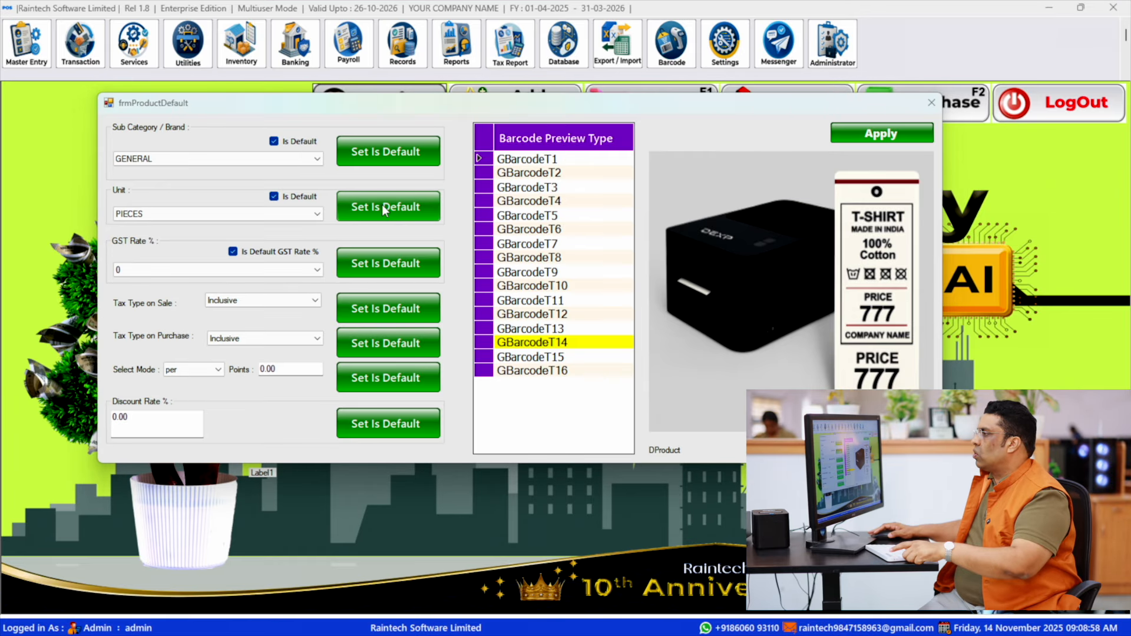
click(395, 212)
click(574, 374)
- Set 5 as the default GST rate for products and add a new blank row to the product list
click(129, 270)
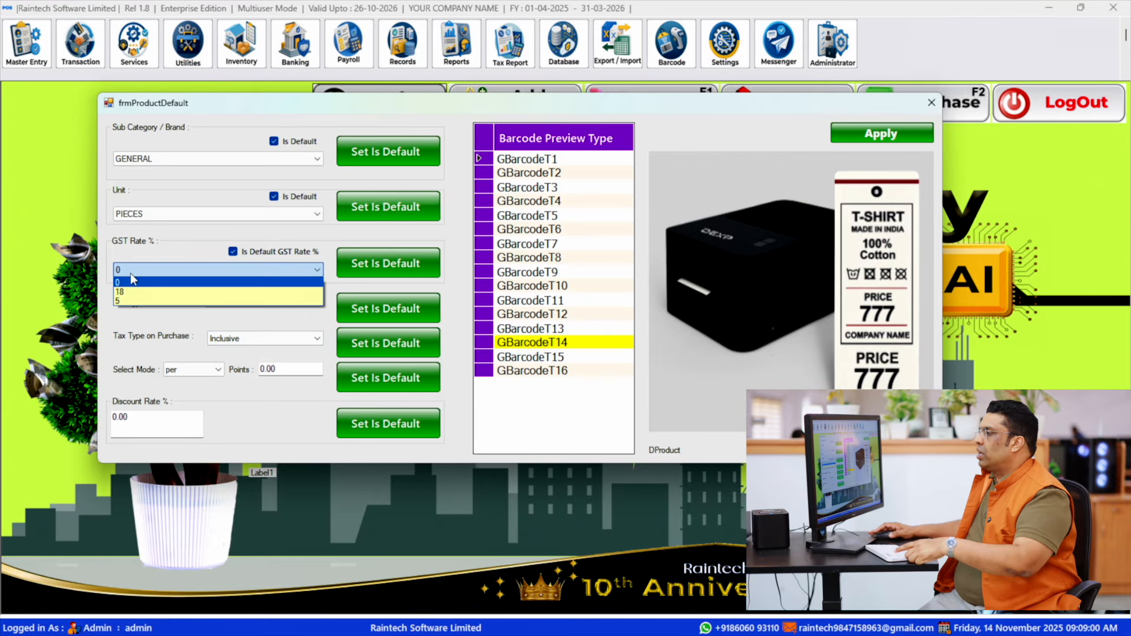
click(136, 301)
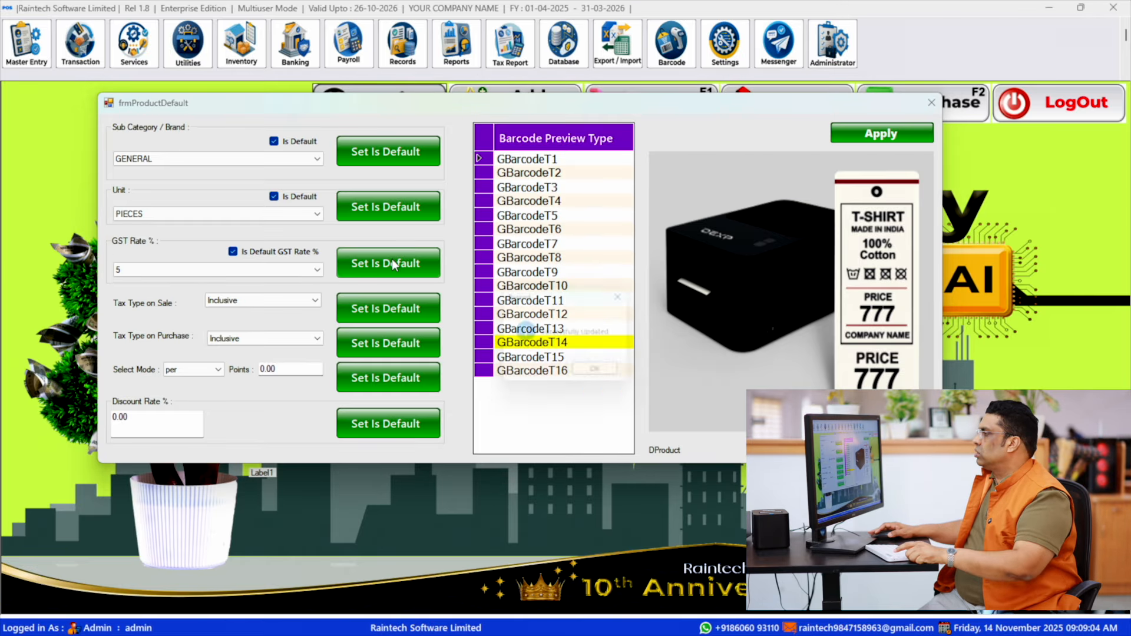
click(677, 266)
click(603, 376)
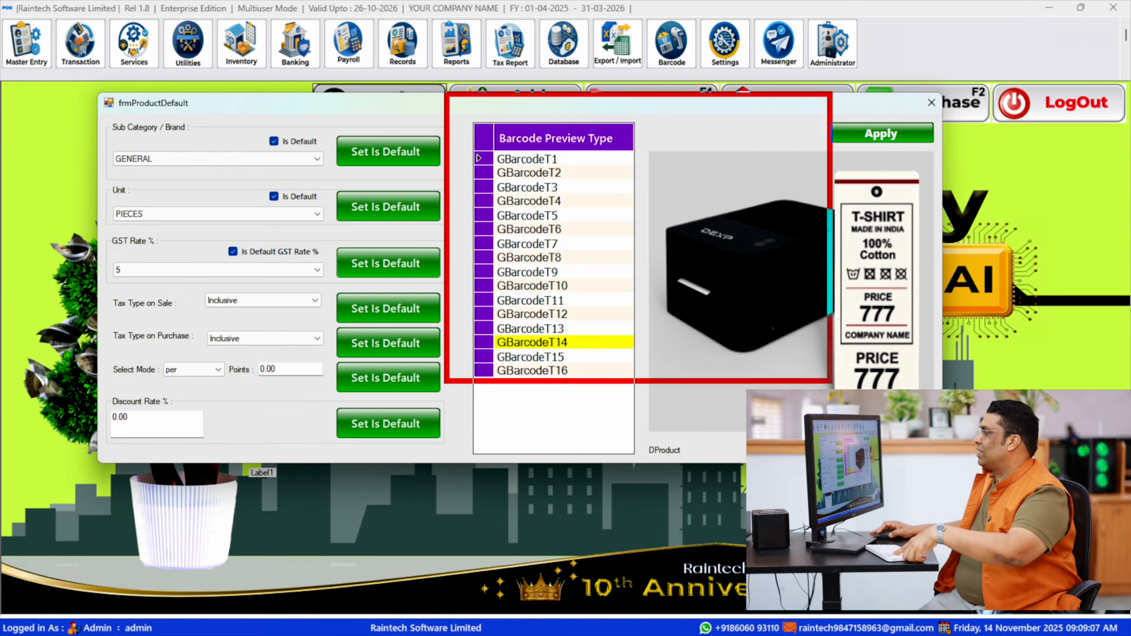
click(932, 103)
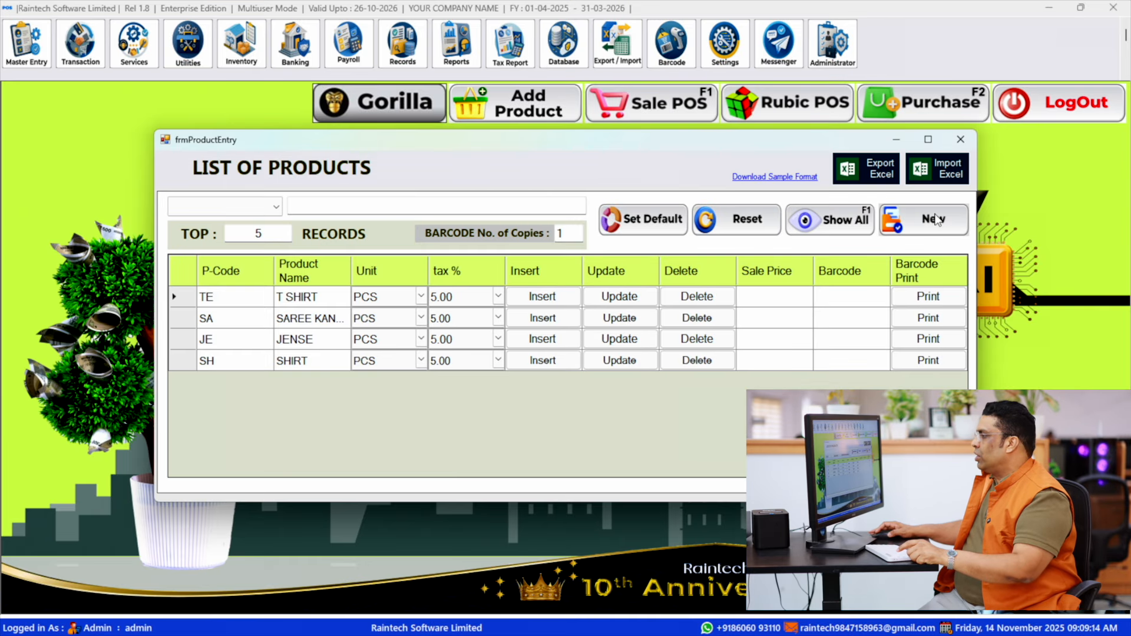
click(935, 222)
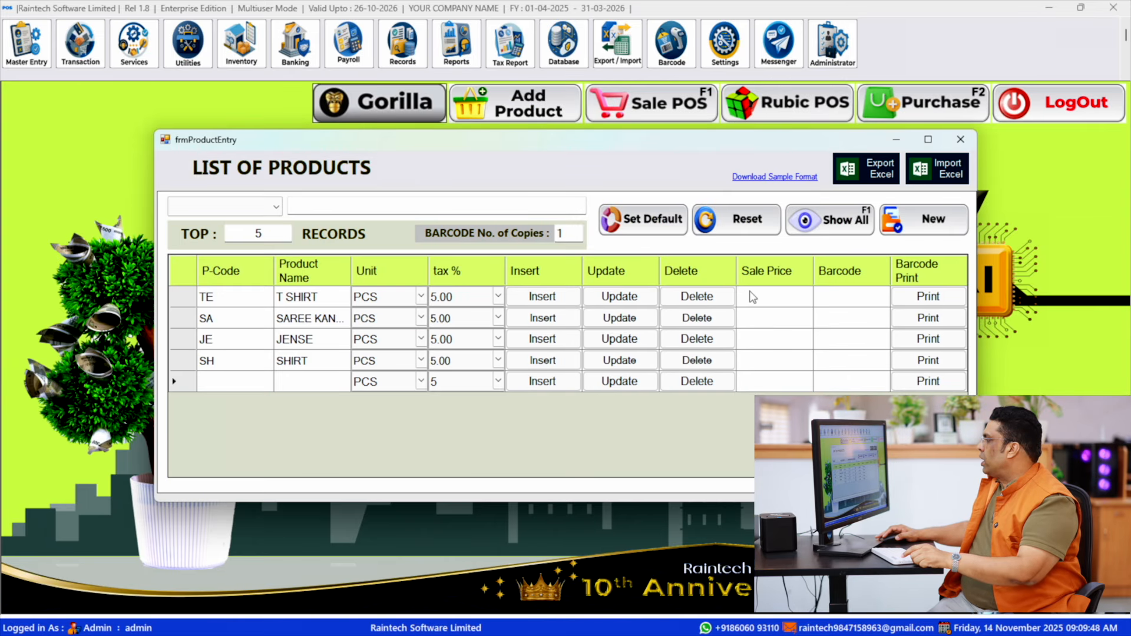
- Set the T SHIRT sale price to 1900 and generate its barcode label preview
click(752, 301)
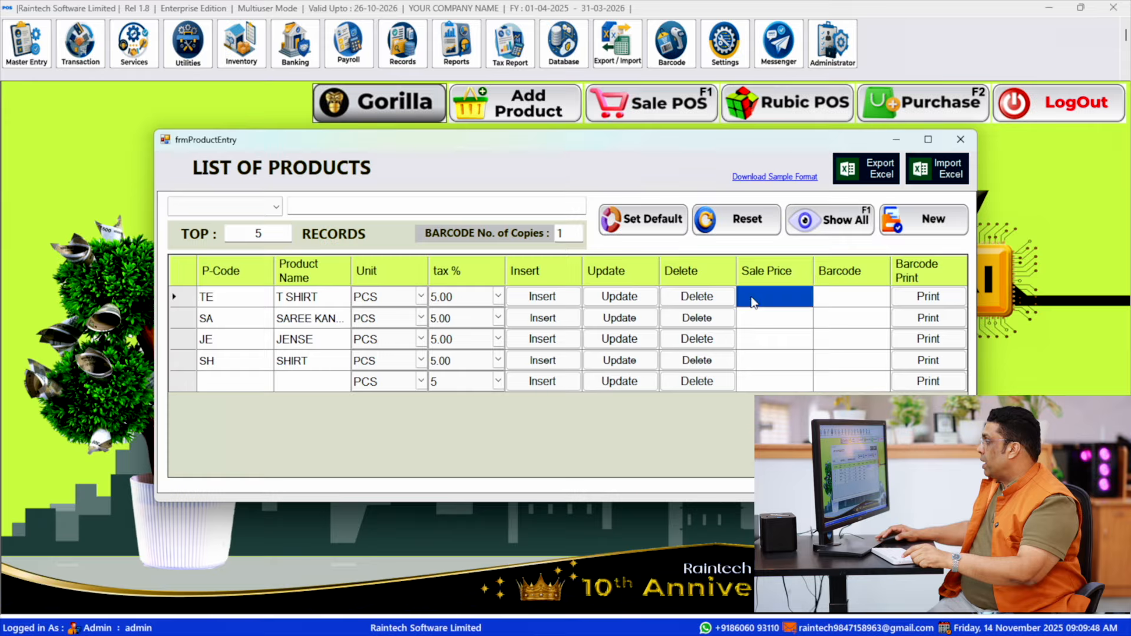
click(753, 297)
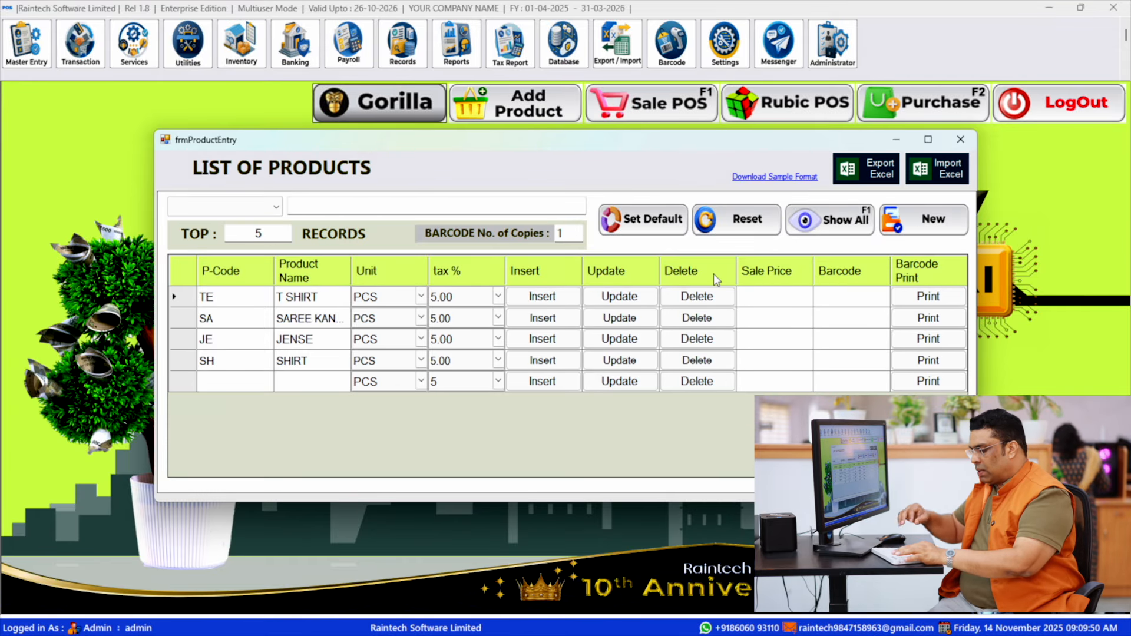
text(2)
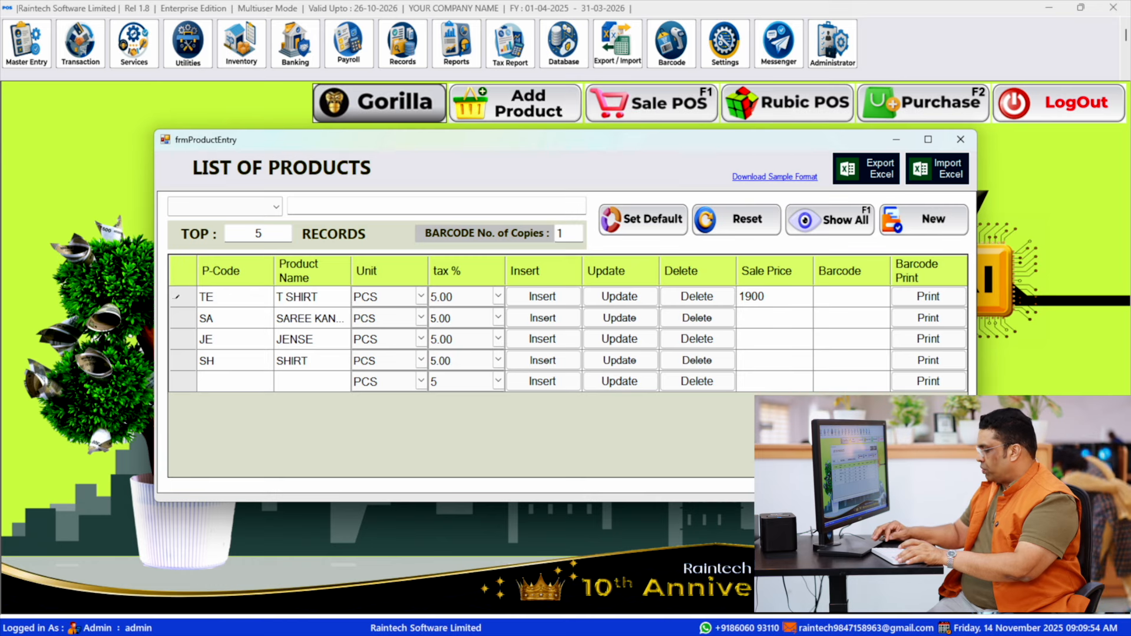
key(Return)
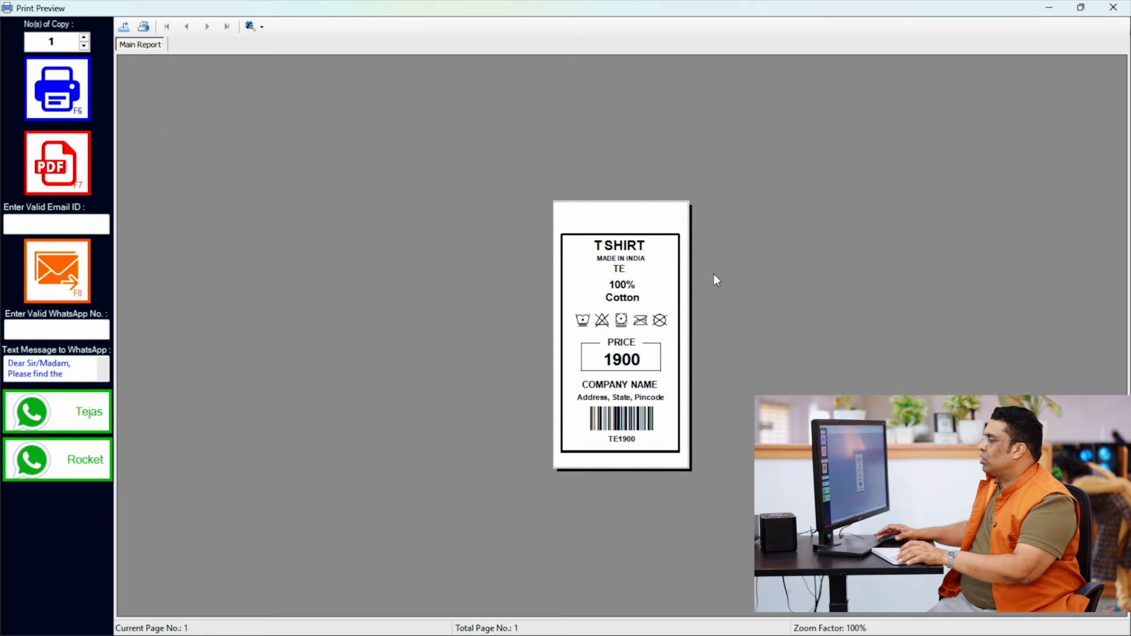
- Enlarge the T SHIRT label preview to 300%, examine its product code, price and barcode, and close the preview
click(252, 30)
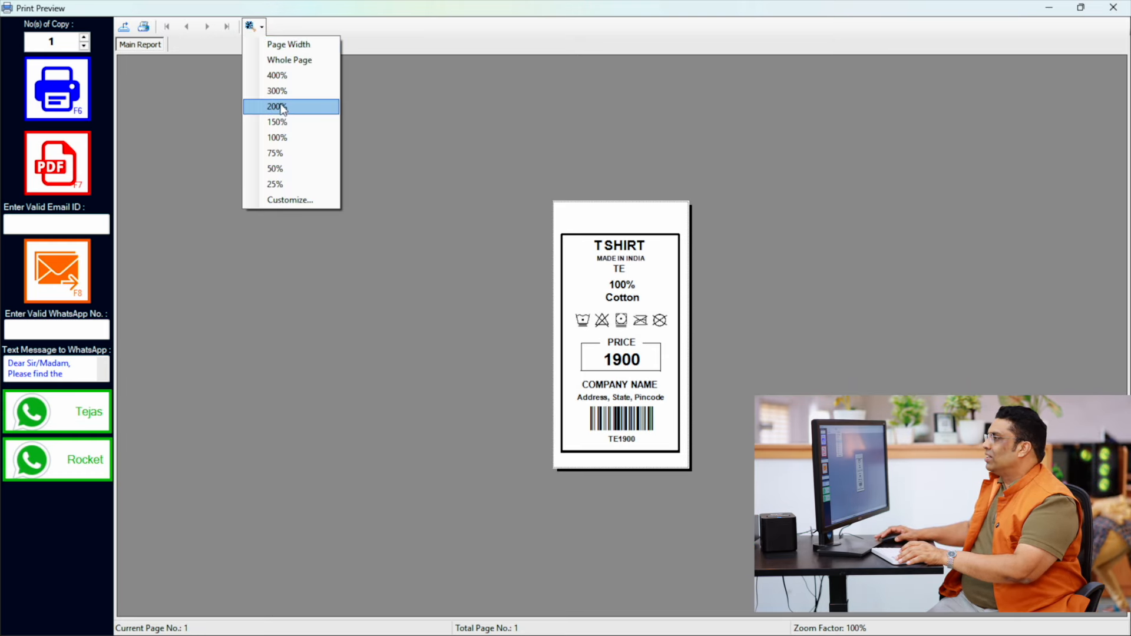
click(262, 95)
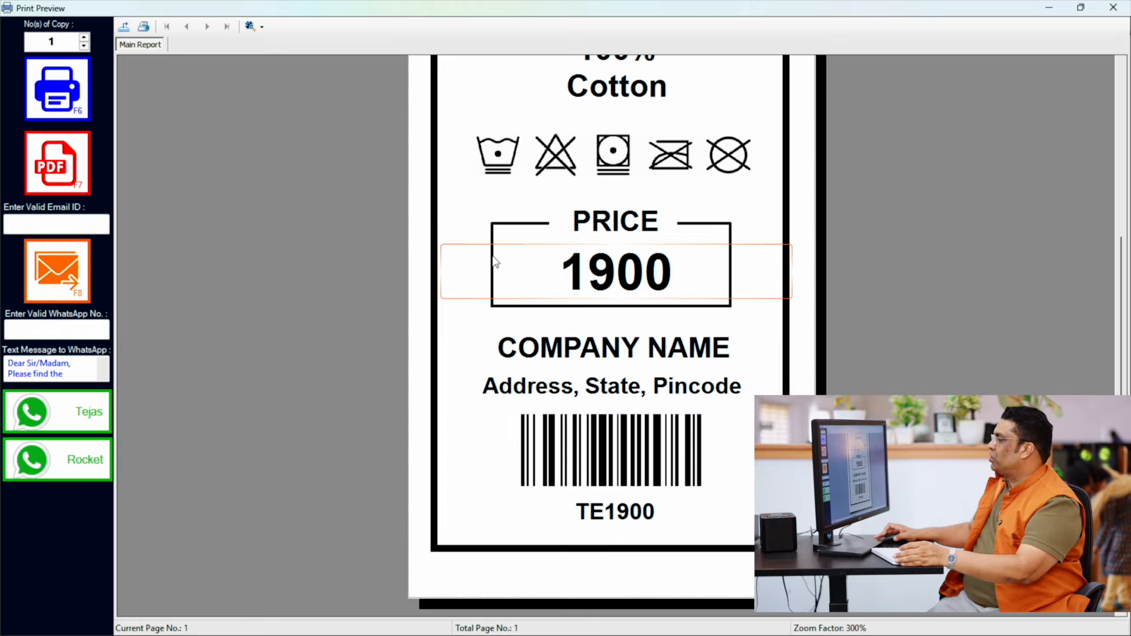
scroll(494, 262, up, 3)
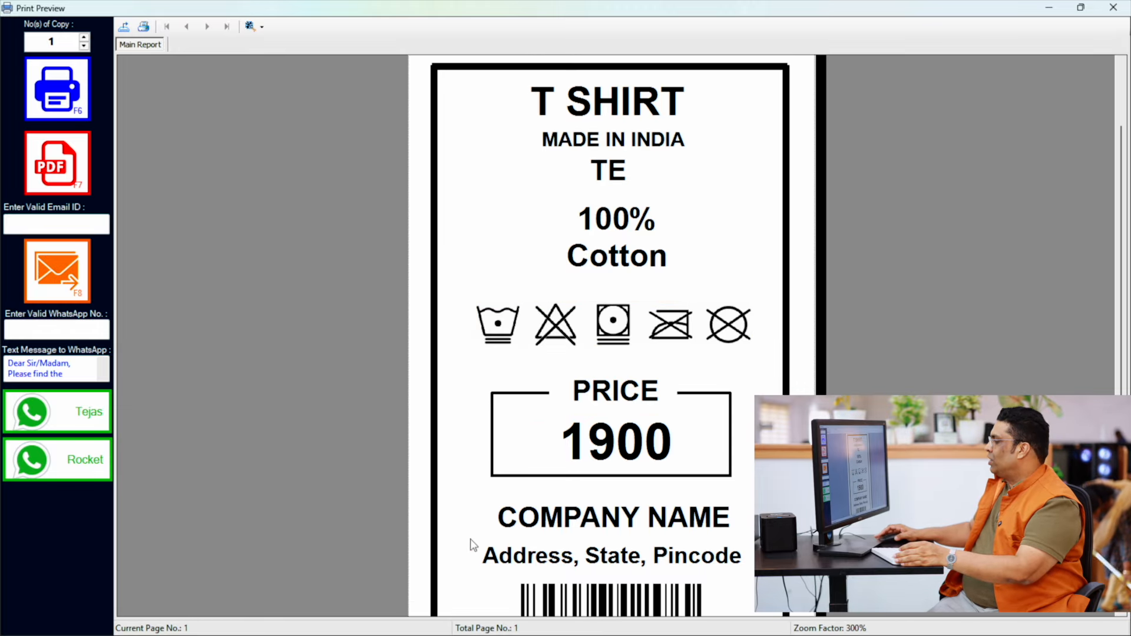
scroll(471, 545, down, 3)
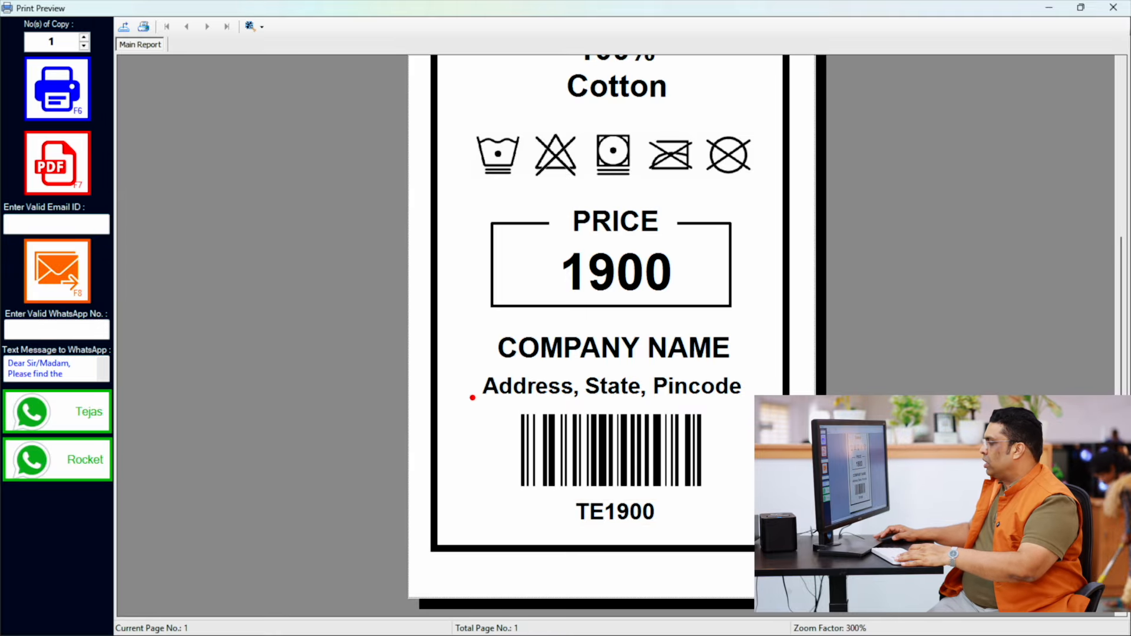
drag(472, 397, 729, 541)
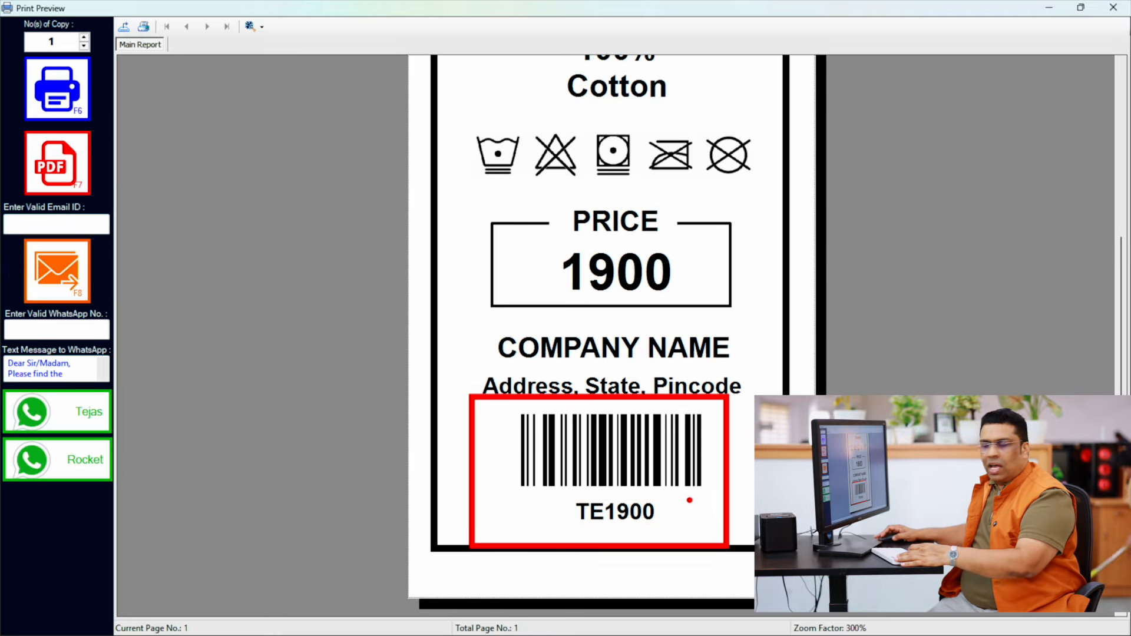
key(Escape)
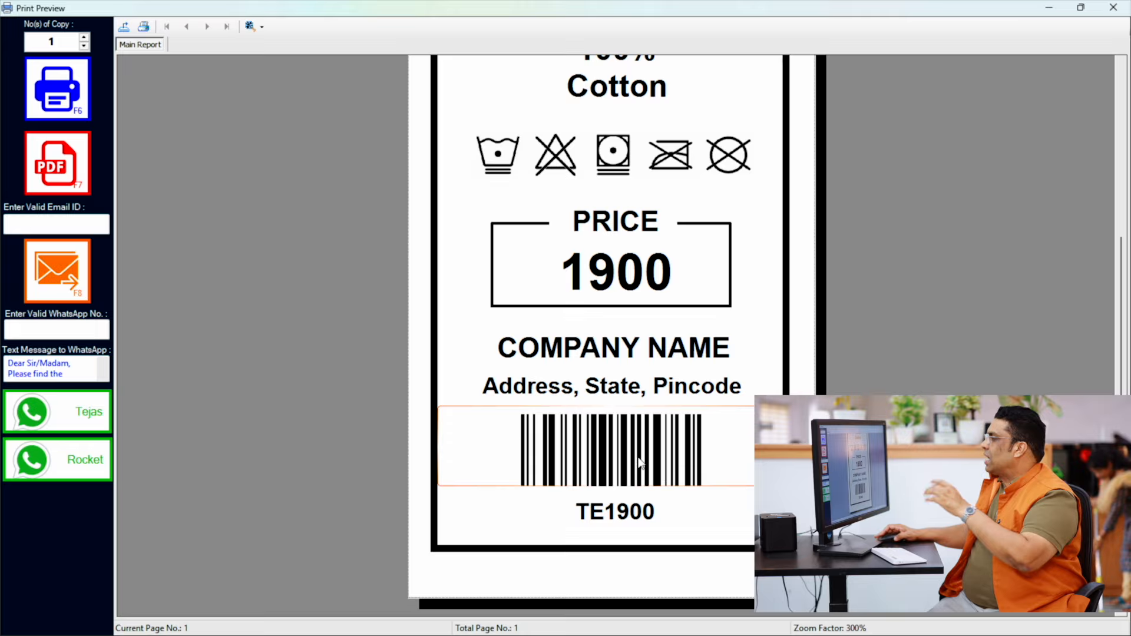
drag(517, 204, 730, 329)
key(Escape)
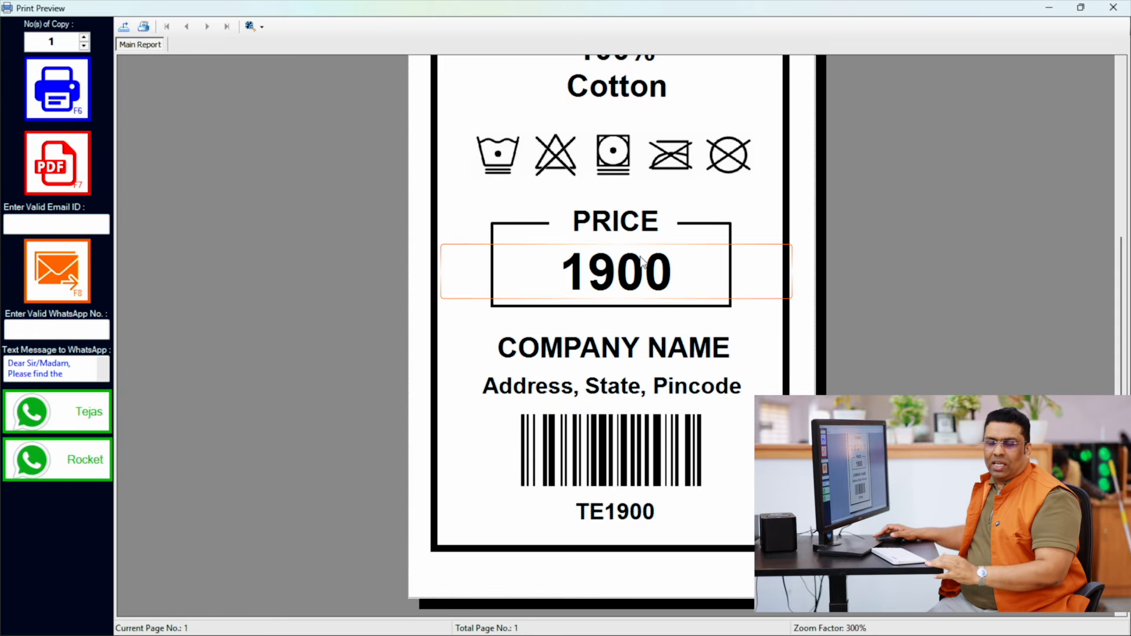
click(1113, 8)
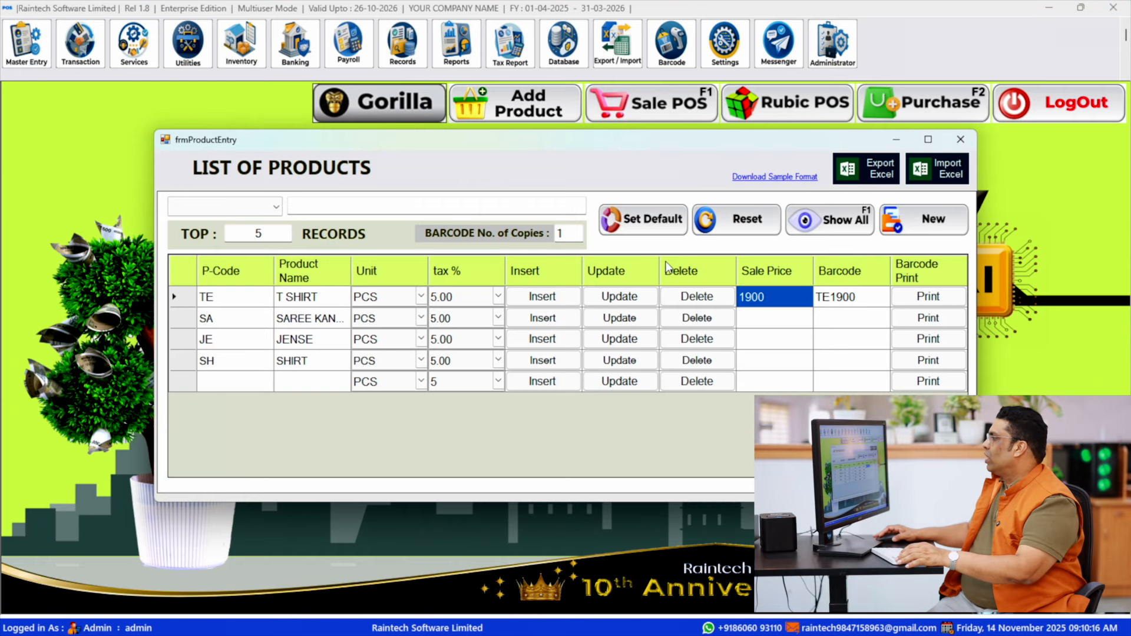
- Generate a T SHIRT label with a sale price of 1200 and examine its price and barcode at 300% zoom
click(770, 300)
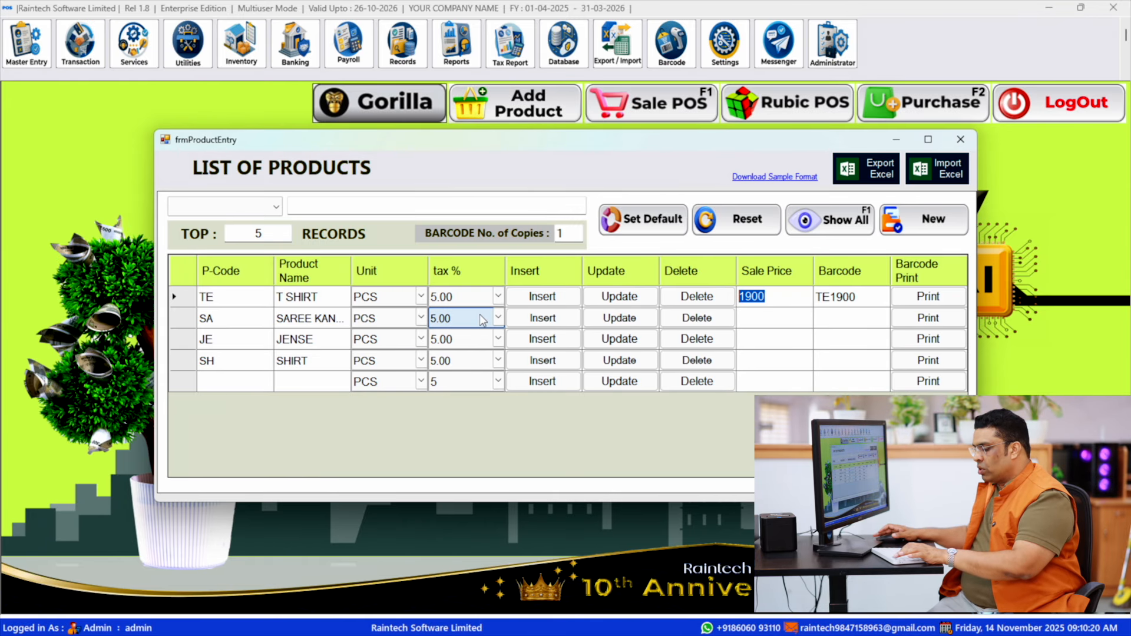
text(1200)
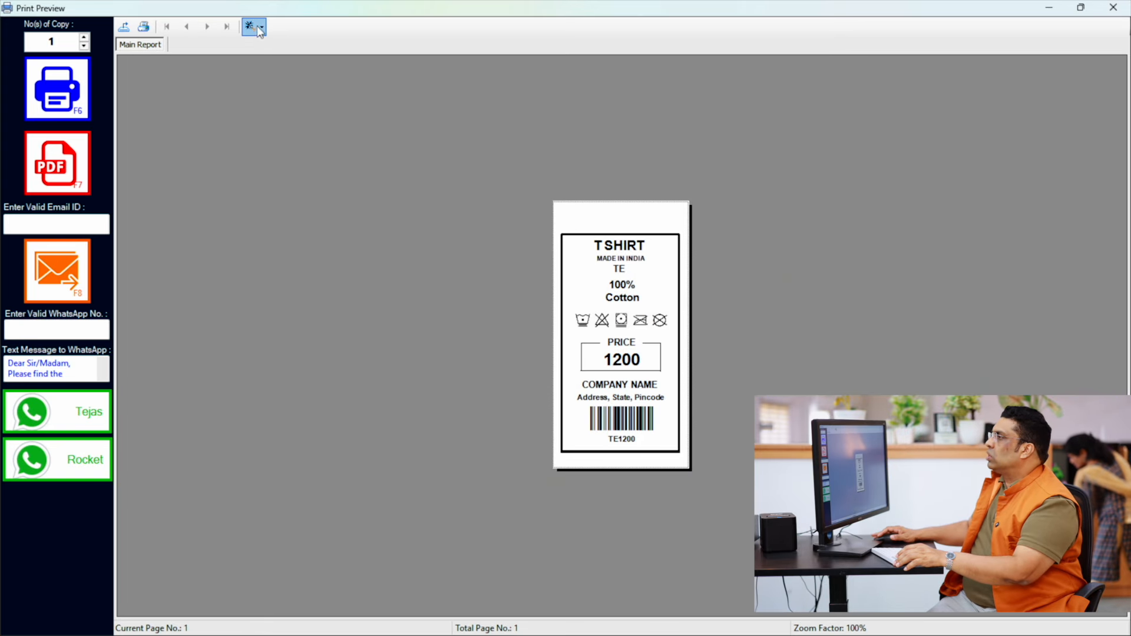
click(258, 28)
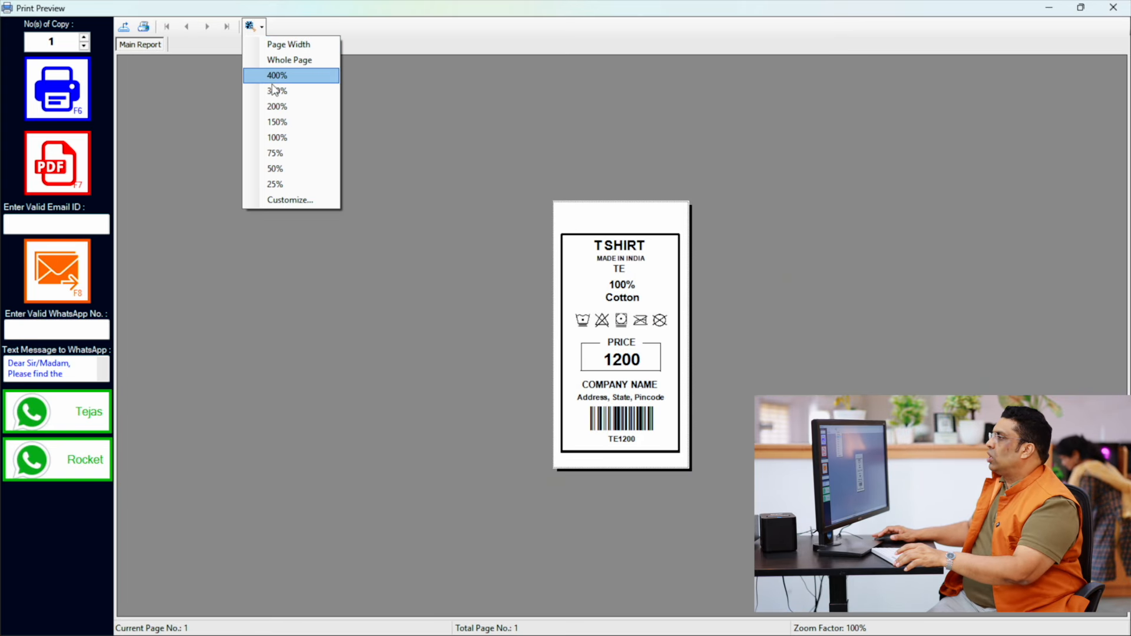
click(273, 88)
click(602, 377)
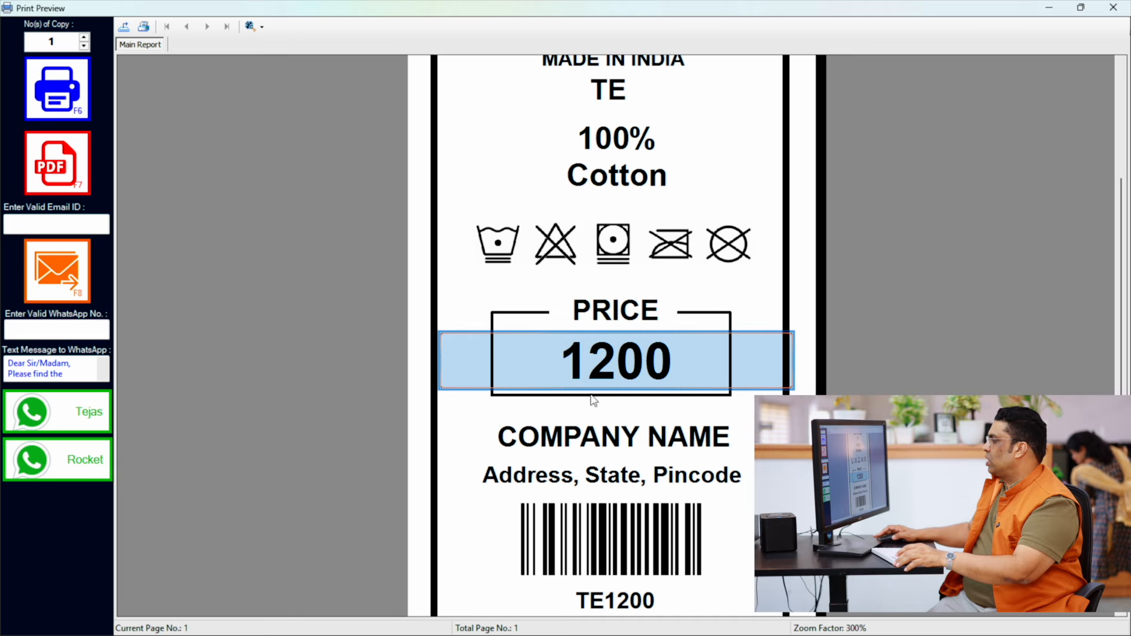
scroll(561, 513, down, 1)
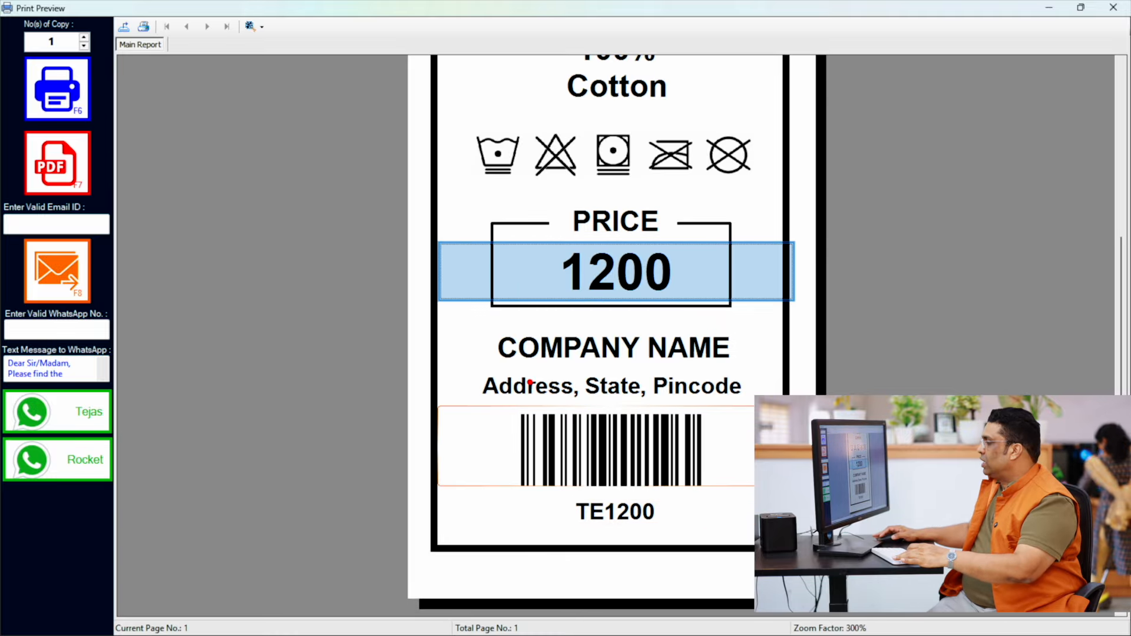
mouse_move(492, 375)
mouse_down()
mouse_move(643, 504)
mouse_move(744, 524)
mouse_up()
key(Escape)
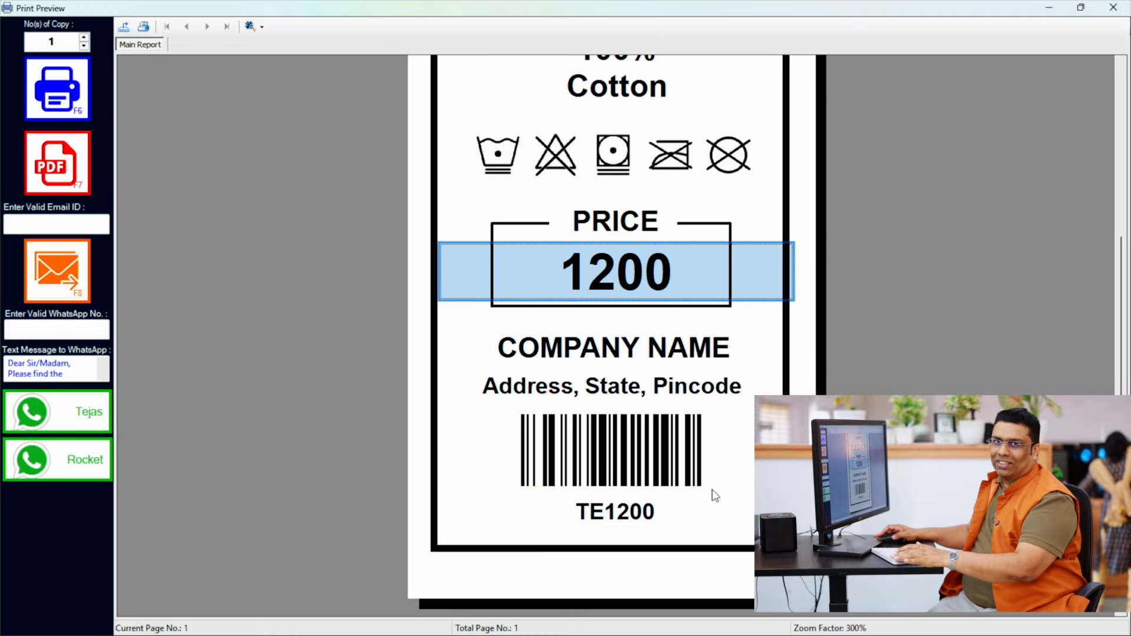
click(1115, 7)
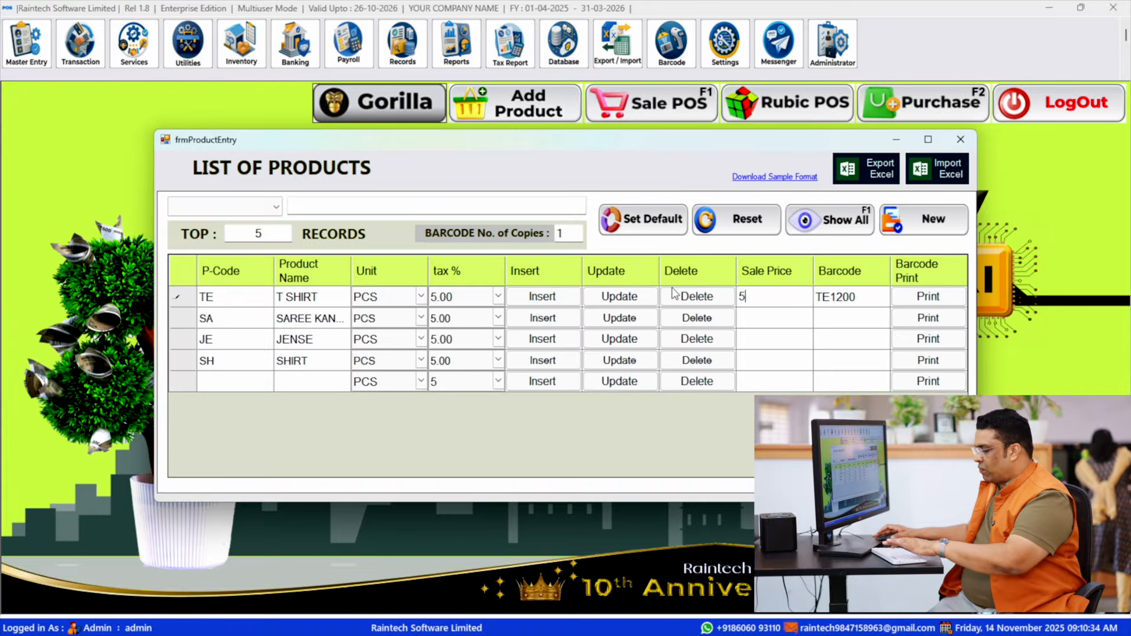
- Generate a T SHIRT label with a sale price of 500 and examine its name, price and barcode at 200% zoom
key(Return)
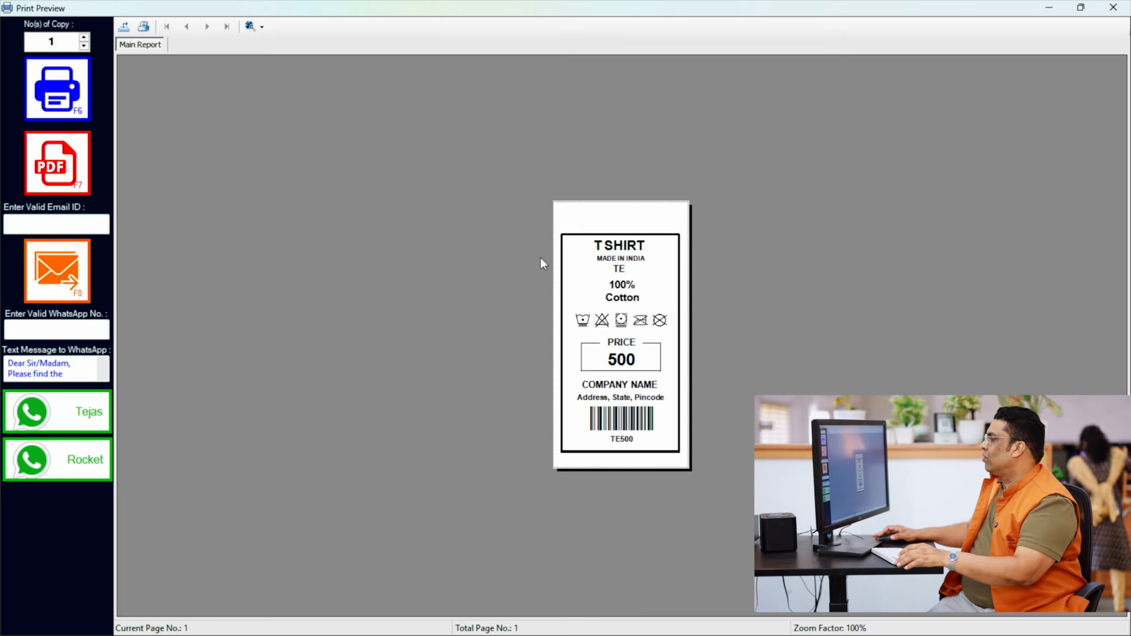
click(262, 26)
click(300, 108)
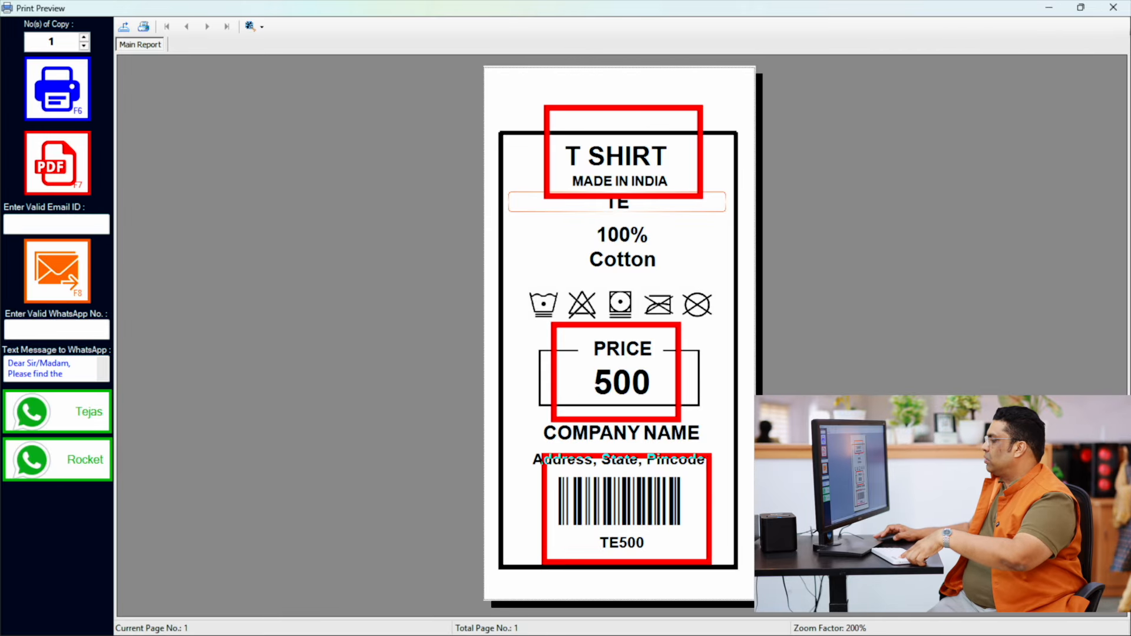
click(1111, 7)
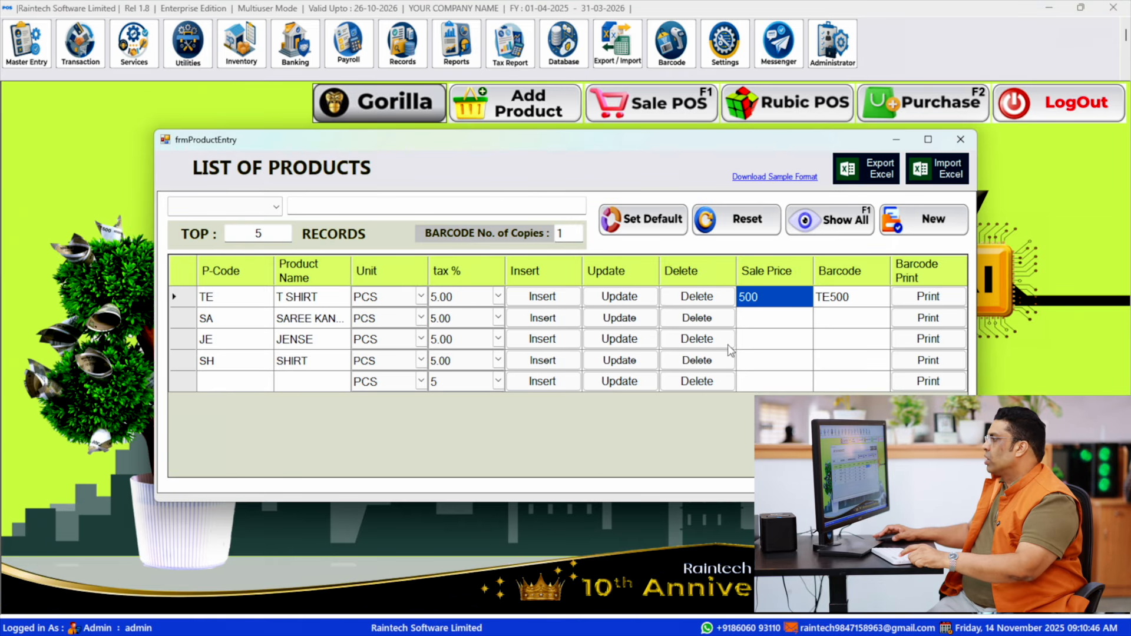
- Set the SAREE KANJIPUR sale price to 600 and generate its barcode label preview
click(294, 321)
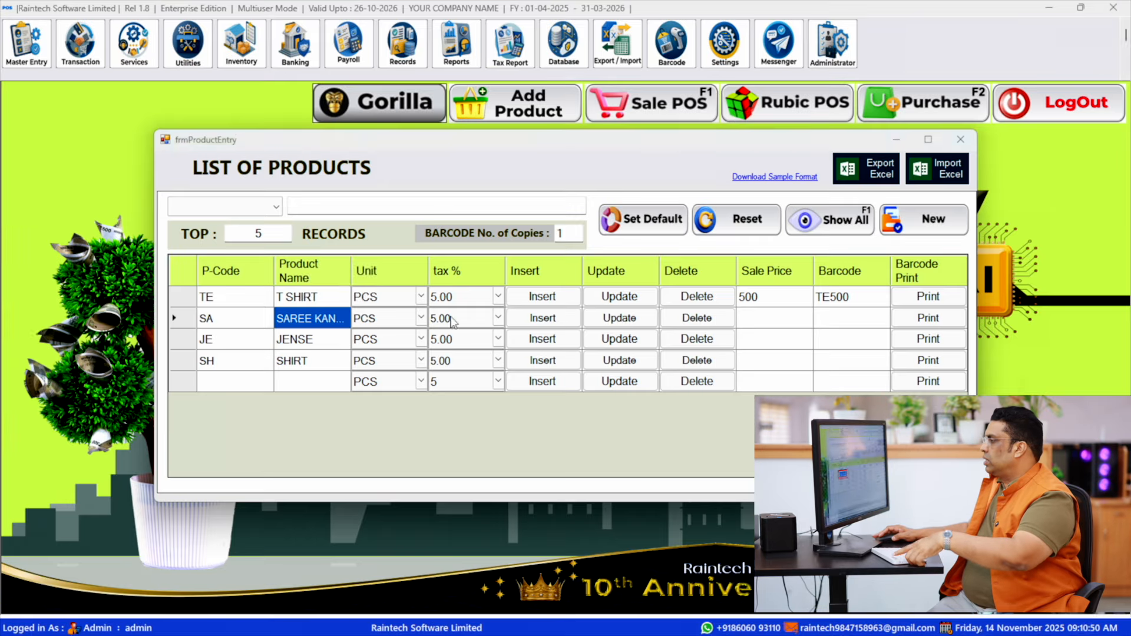
click(761, 324)
click(763, 320)
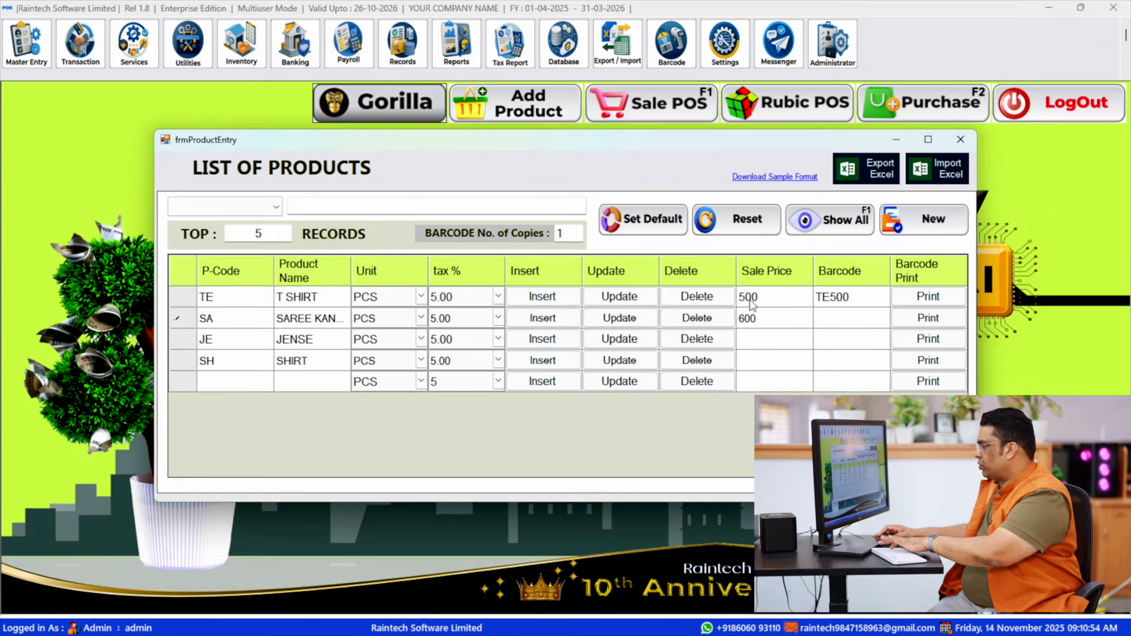
key(Return)
- Examine the SAREE KANJIPUR label's name, product code and price at 300% zoom and close the preview
click(262, 33)
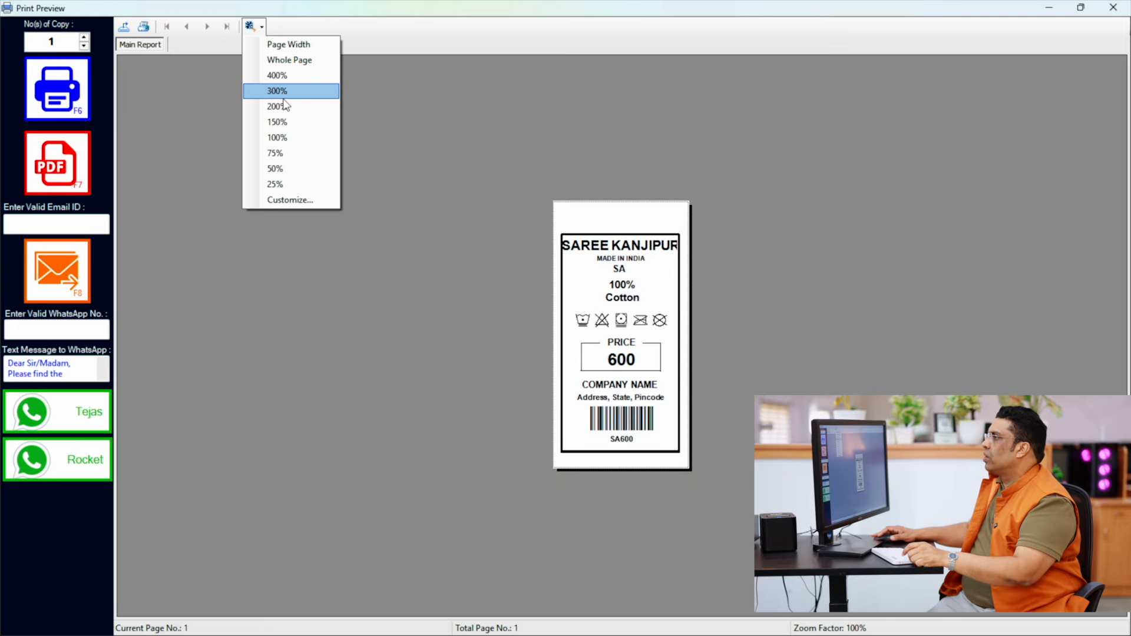
click(281, 90)
scroll(770, 343, down, 4)
scroll(801, 341, up, 4)
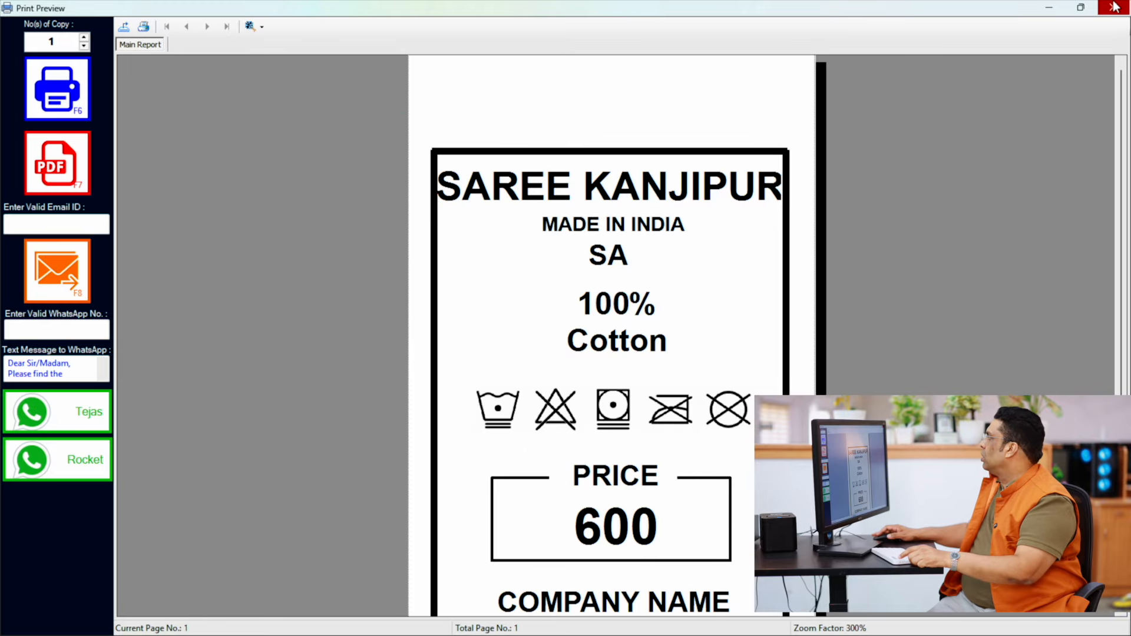
key(Escape)
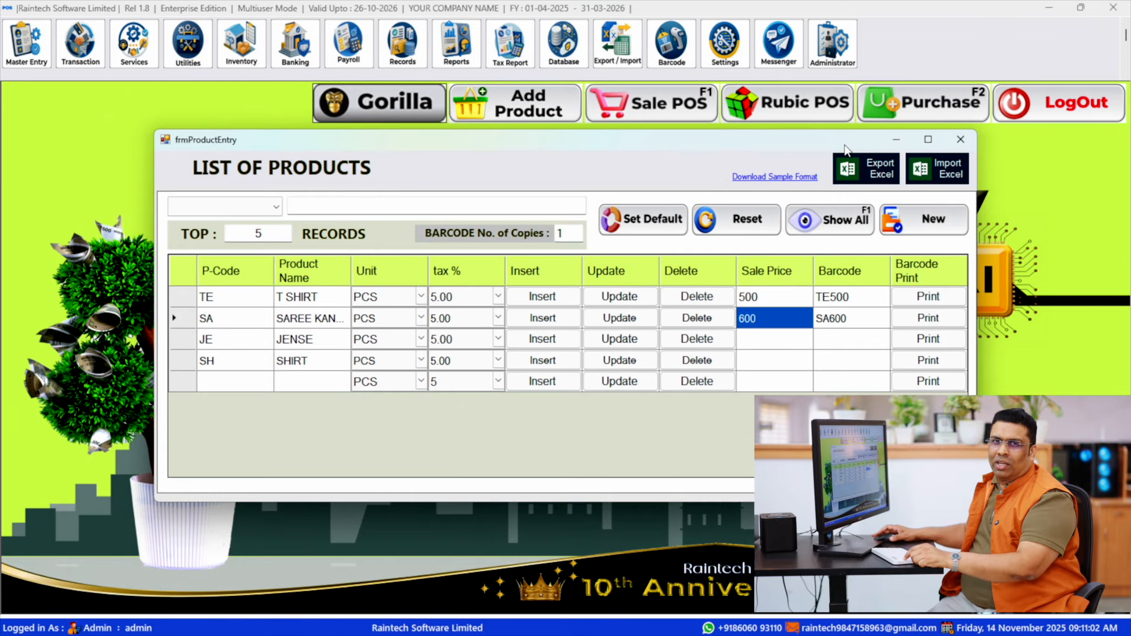
- Generate a JENSE barcode label with a sale price of 800 and close its preview
double_click(765, 339)
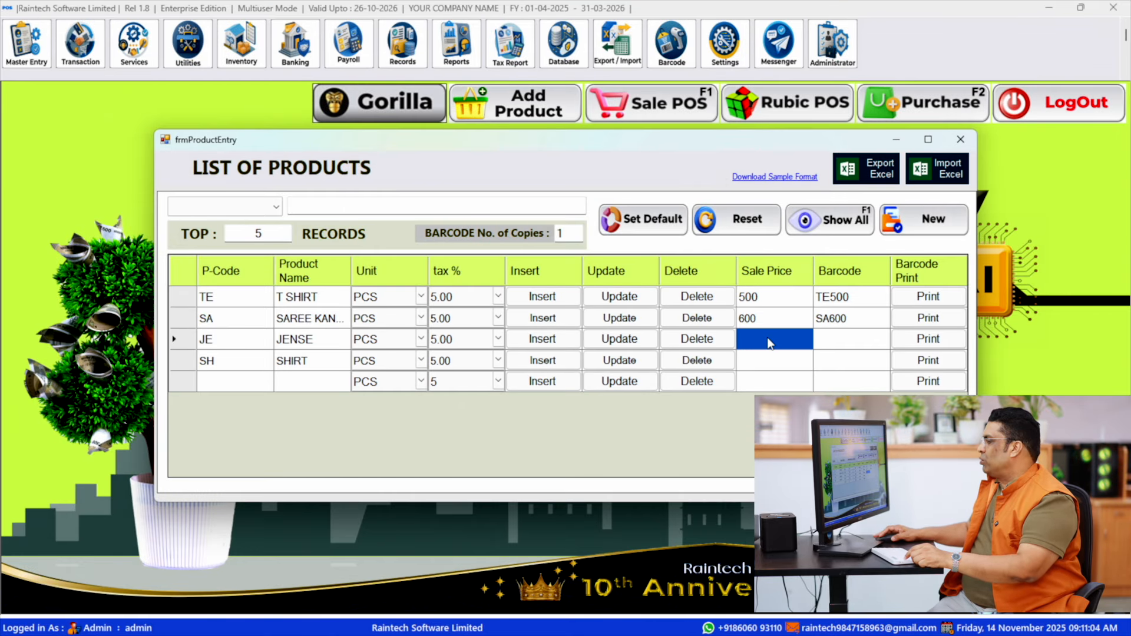
text(800)
key(Return)
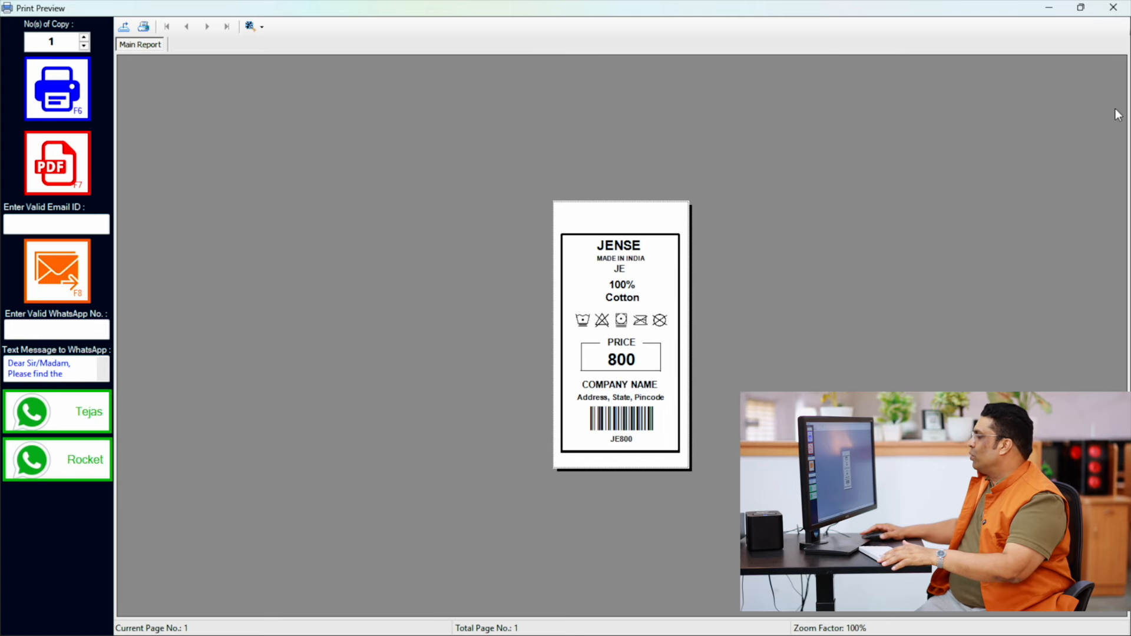
click(1124, 10)
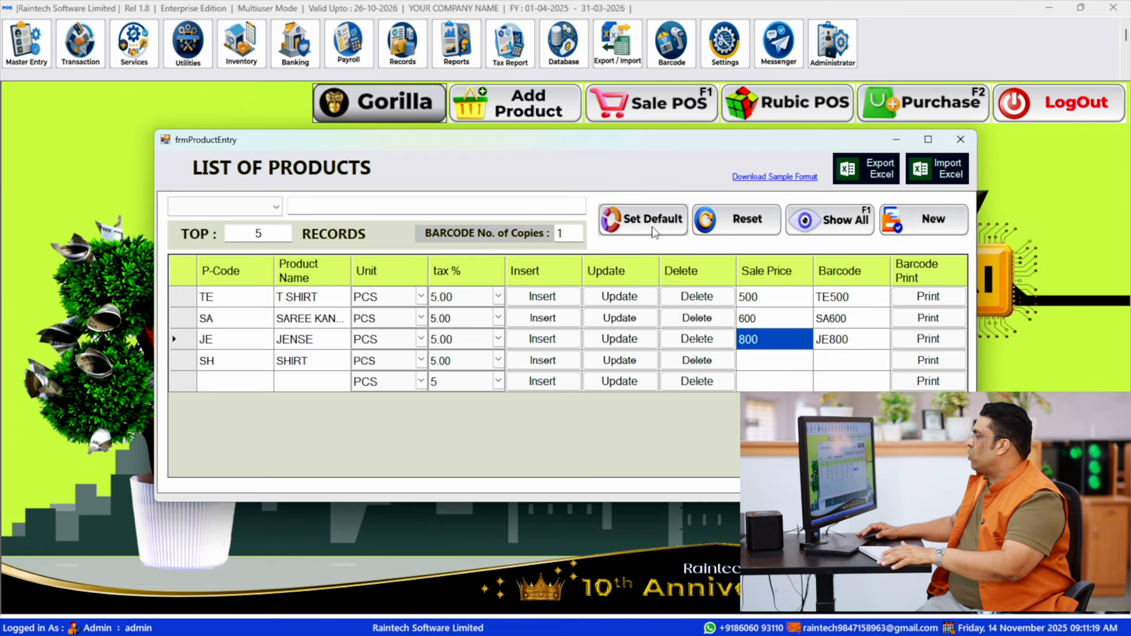
- Open the product defaults and compare the sample label designs of barcode preview types from GBarcodeT1 to GBarcodeT12
click(717, 234)
click(555, 197)
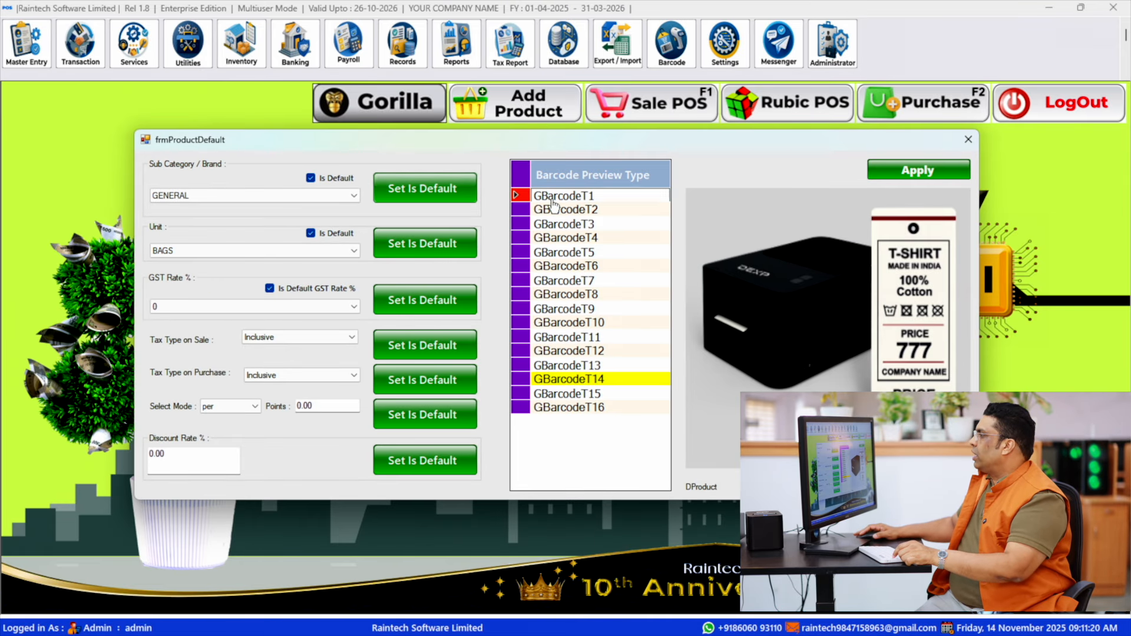
click(557, 212)
click(557, 239)
click(564, 268)
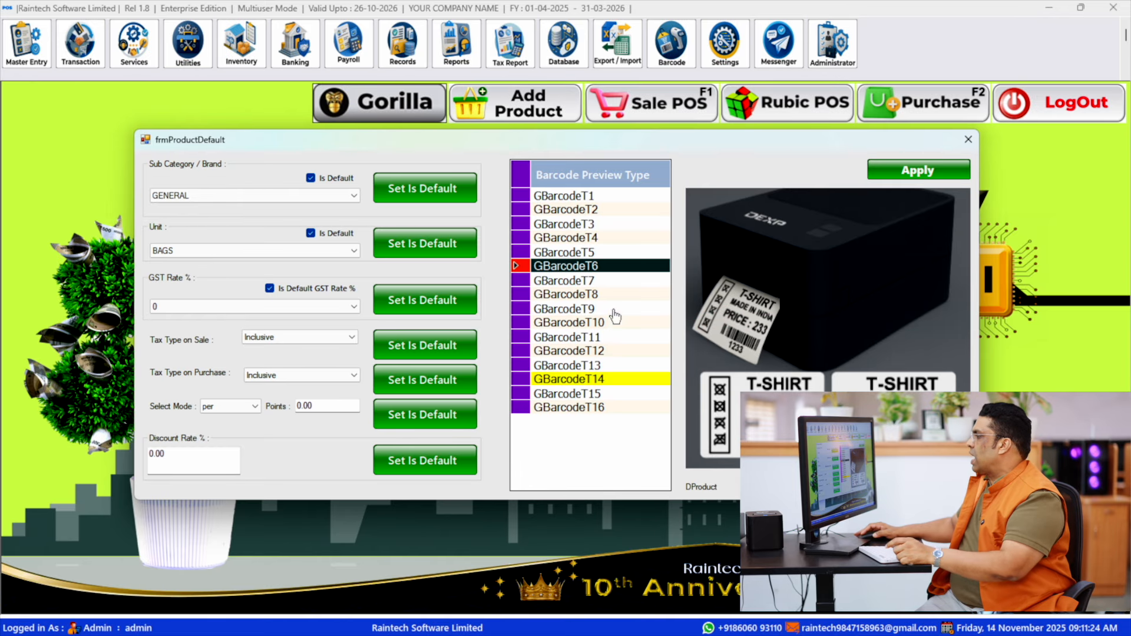
click(594, 282)
click(595, 295)
click(594, 308)
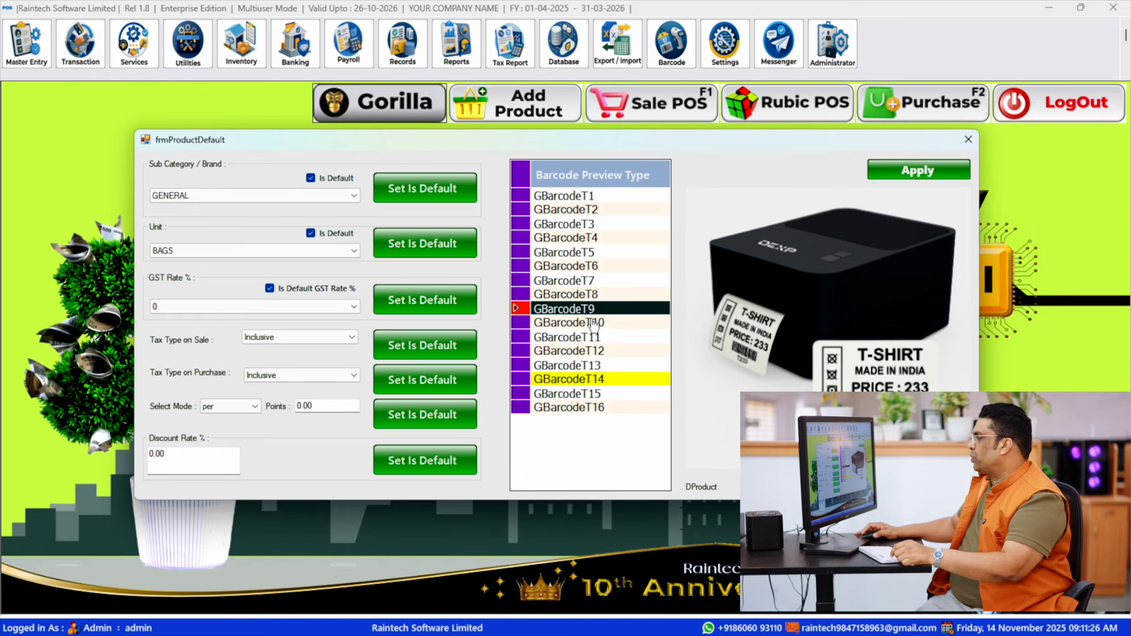
click(593, 323)
click(591, 337)
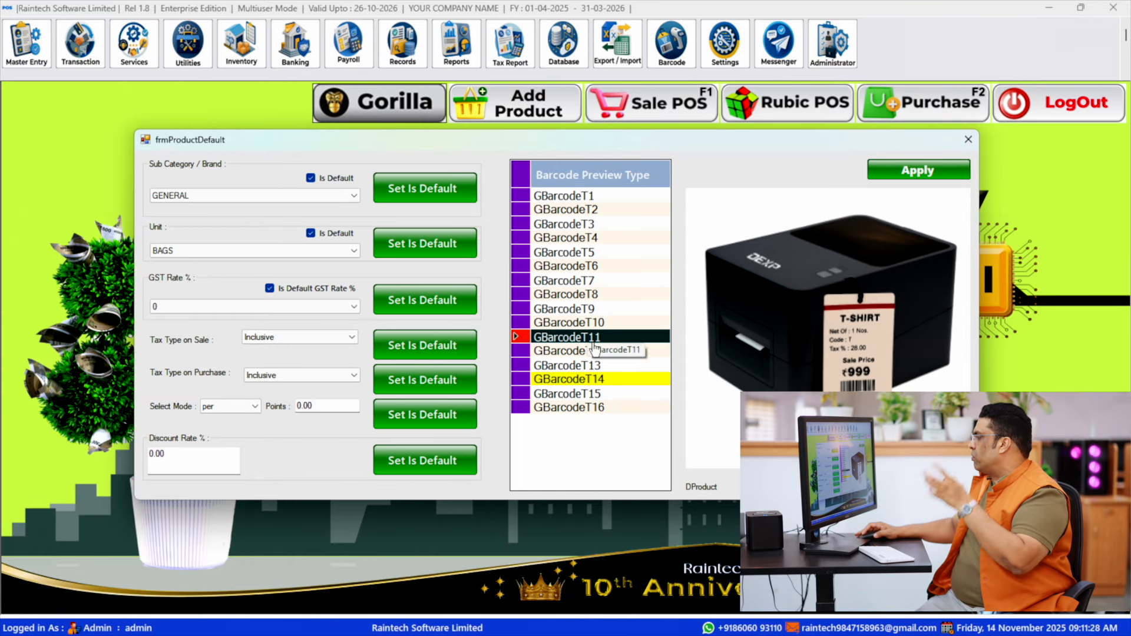
click(612, 354)
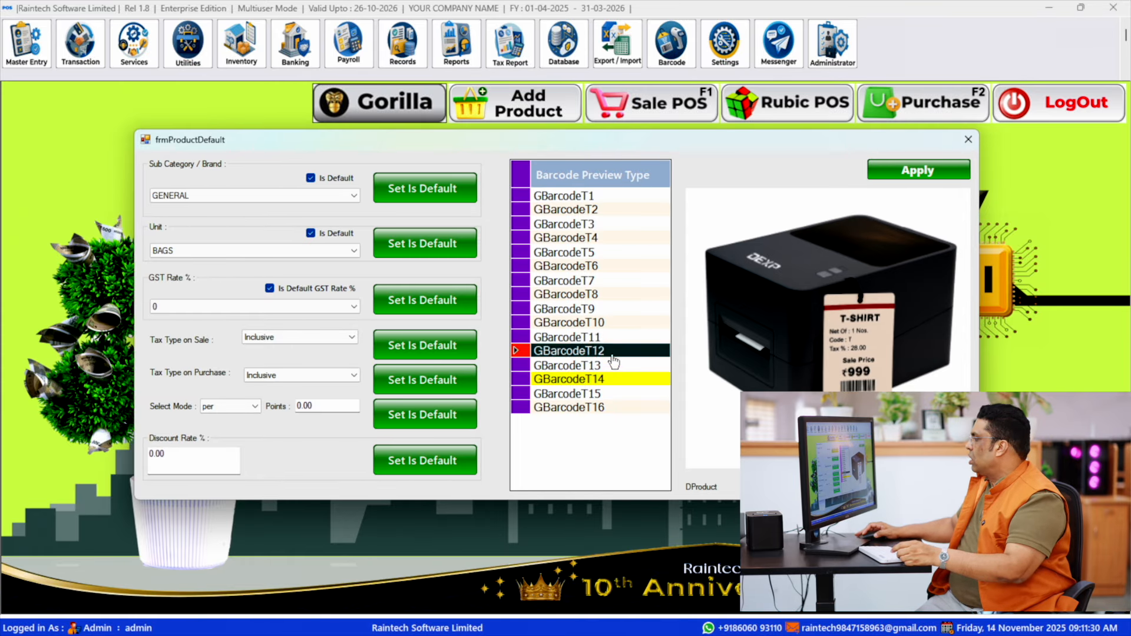
- Compare the sample label designs of barcode preview types GBarcodeT13 to GBarcodeT16
click(593, 379)
click(596, 363)
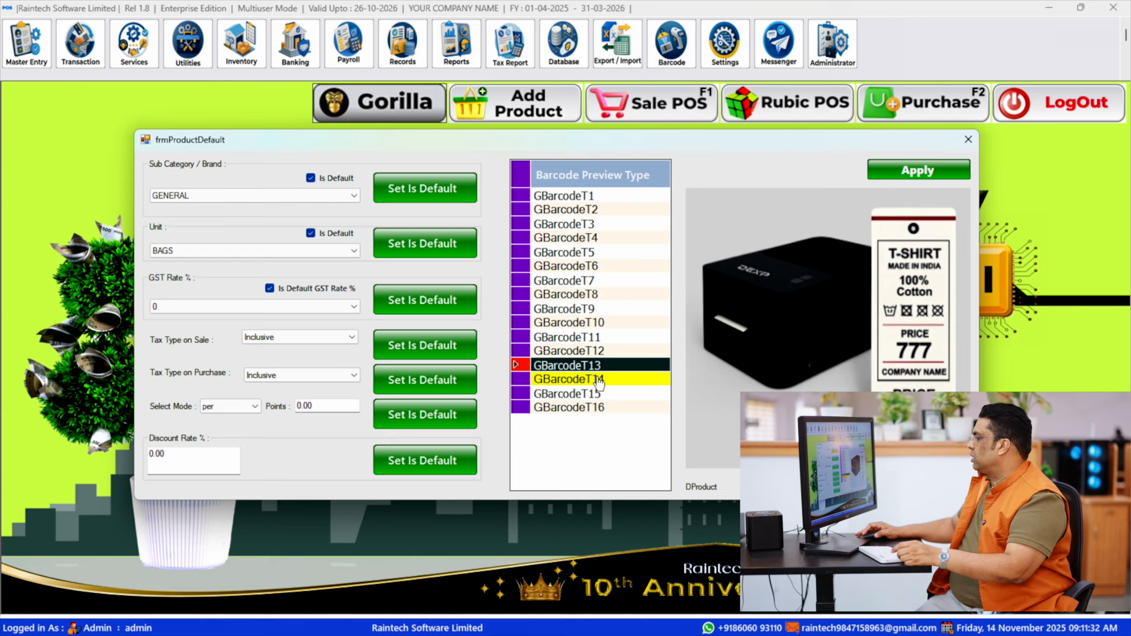
click(598, 380)
click(599, 394)
click(598, 409)
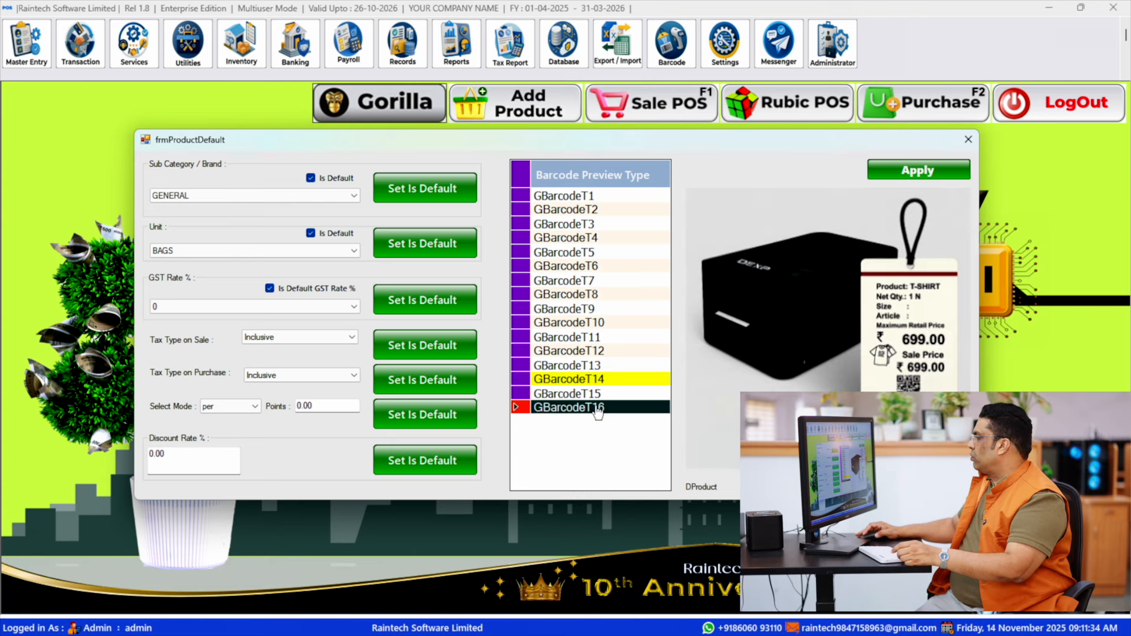
click(599, 394)
click(600, 380)
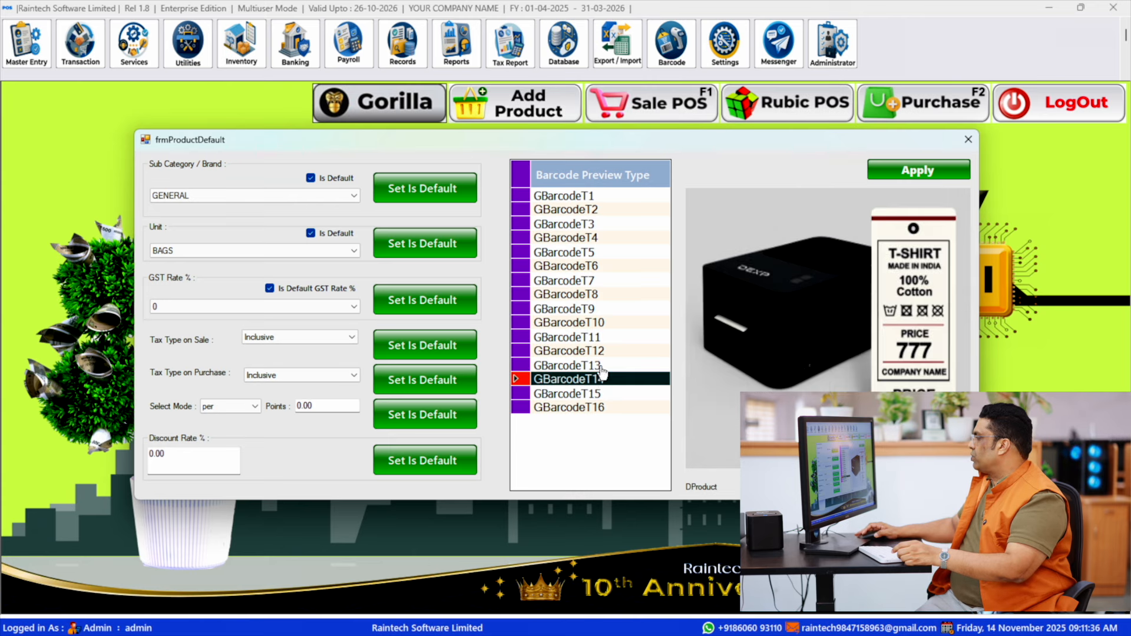
- Apply GBarcodeT13 as the default barcode preview type and close the product defaults
click(602, 366)
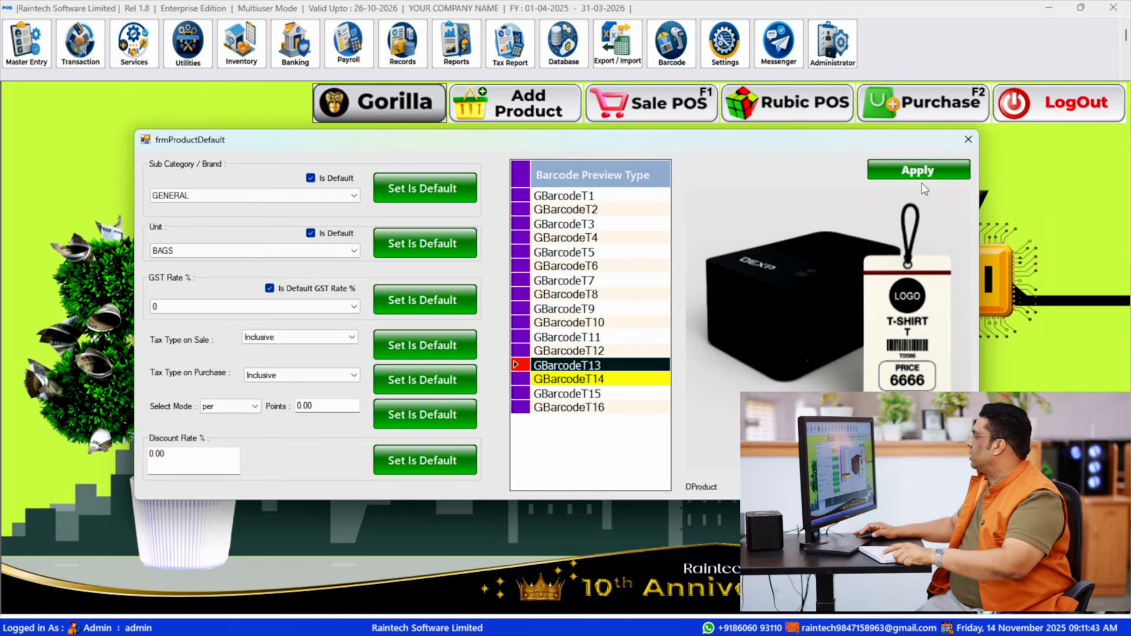
click(904, 229)
click(262, 634)
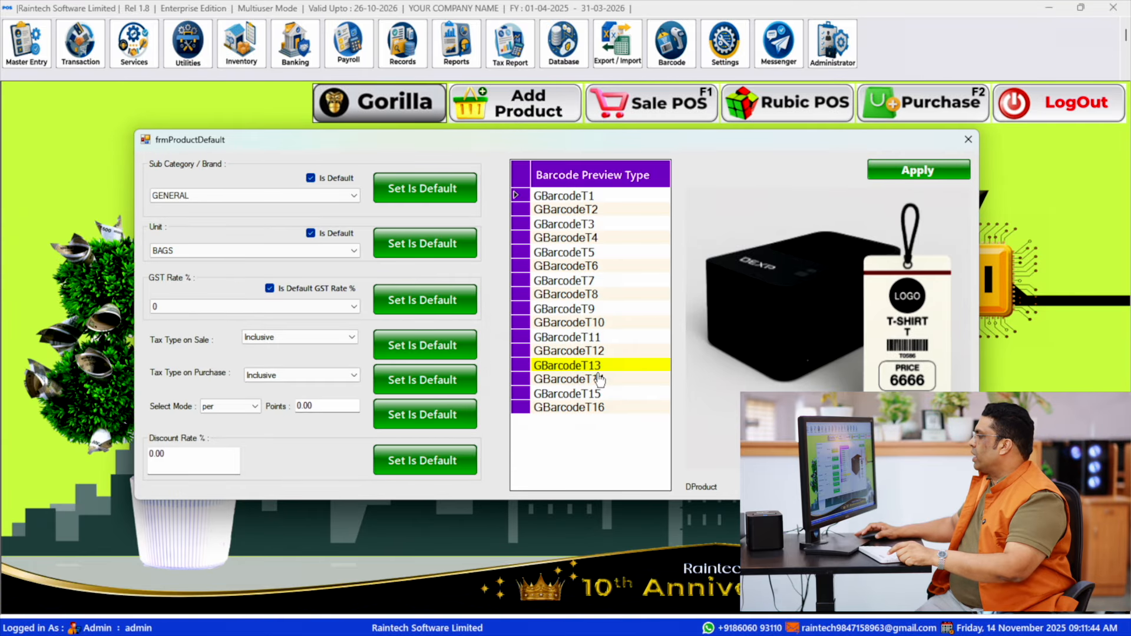
click(968, 139)
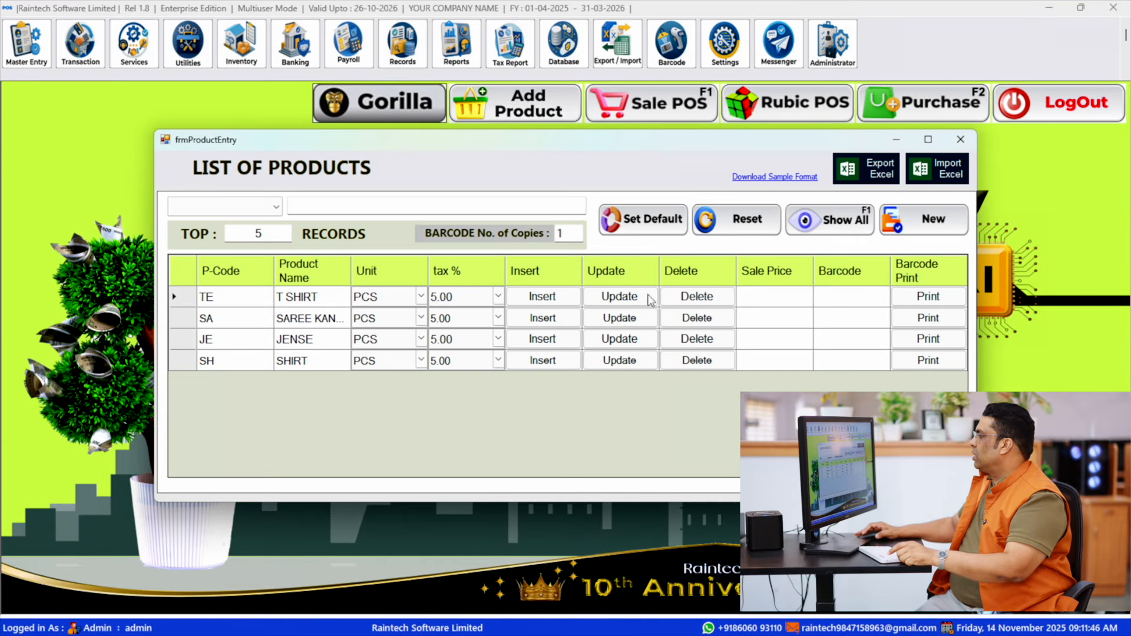
- Set the T SHIRT sale price to 650 and generate its barcode label preview
click(762, 294)
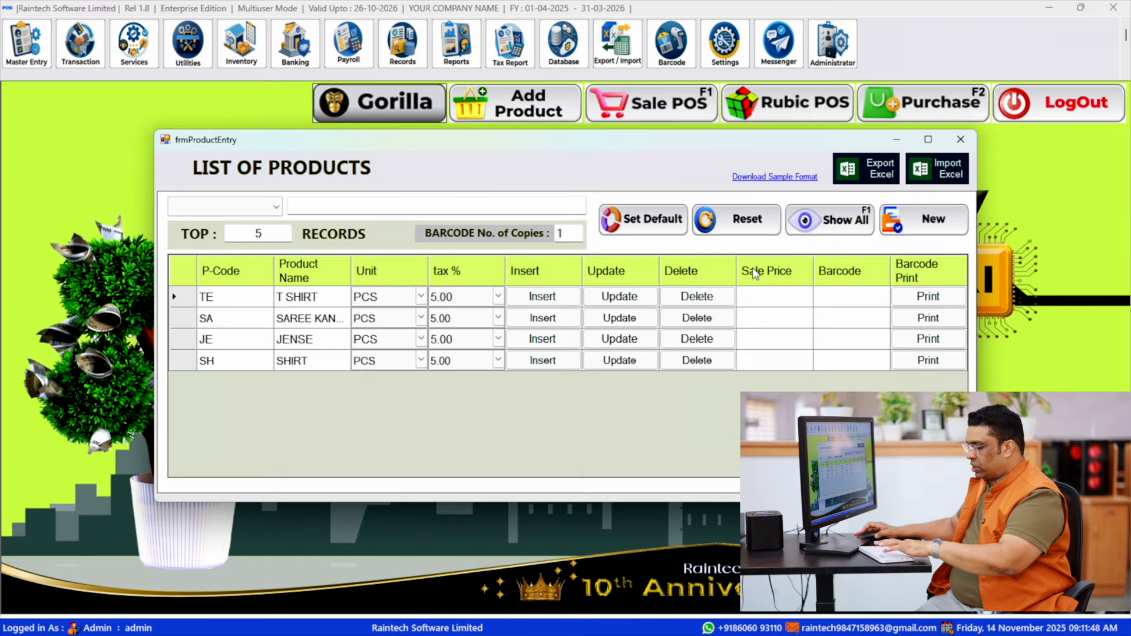
text(6)
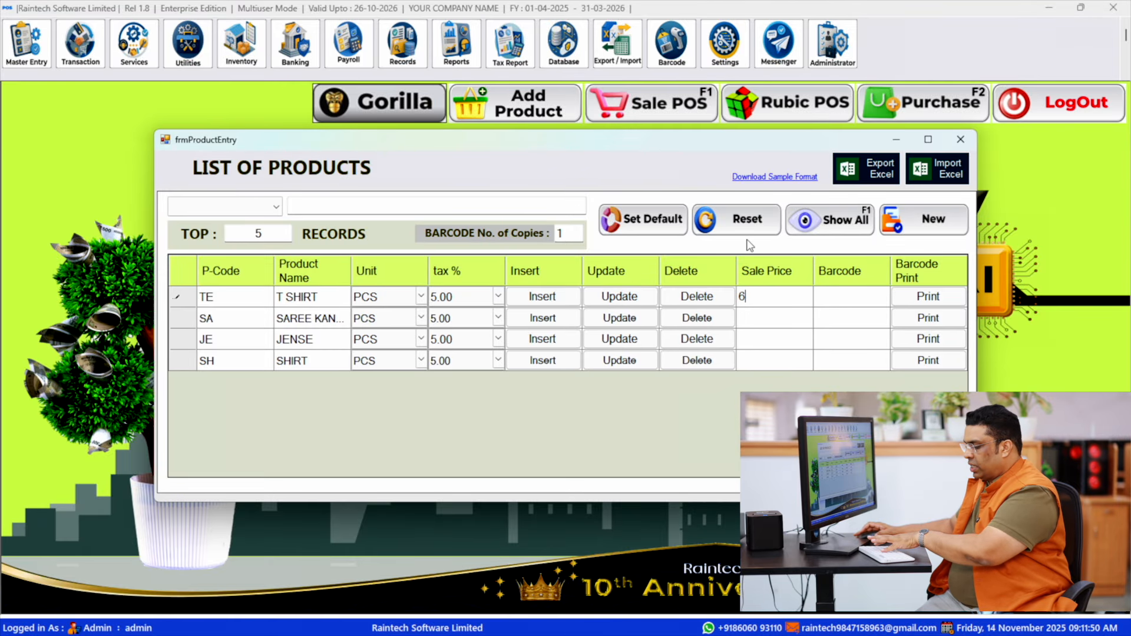
text(50)
key(Return)
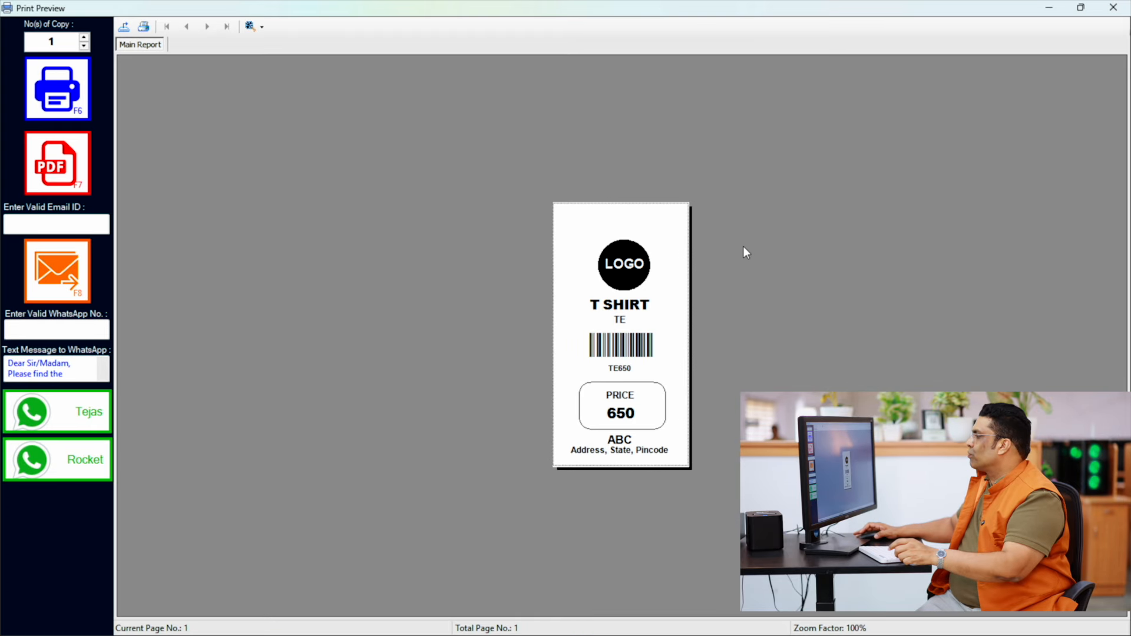
- Examine the T SHIRT label's logo area, barcode and price at 150% zoom and close the preview
click(251, 26)
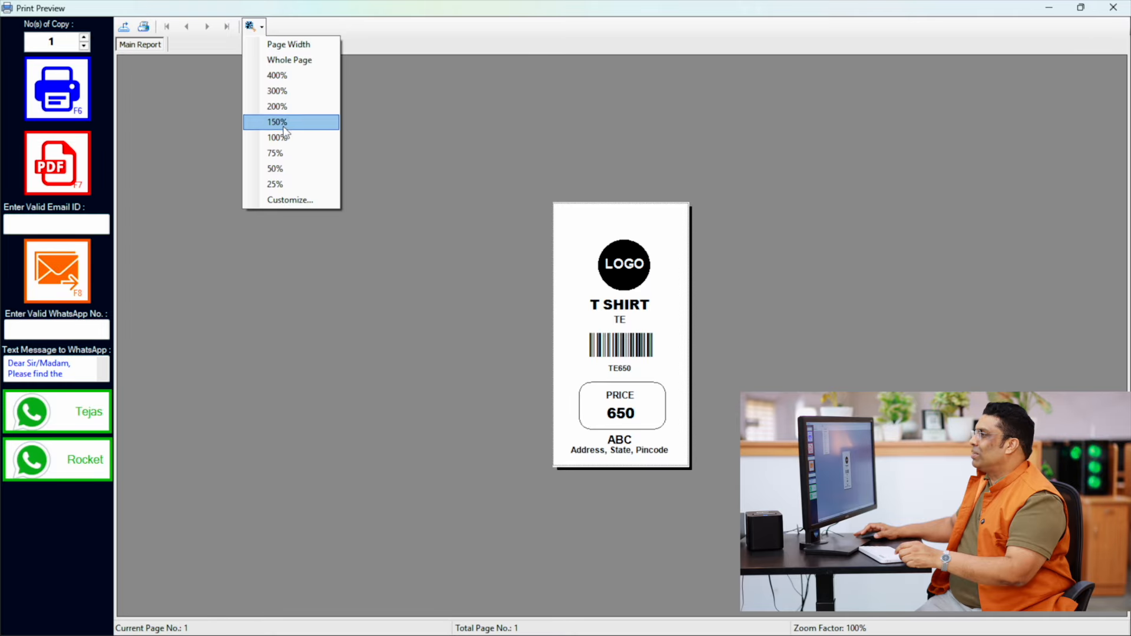
click(268, 119)
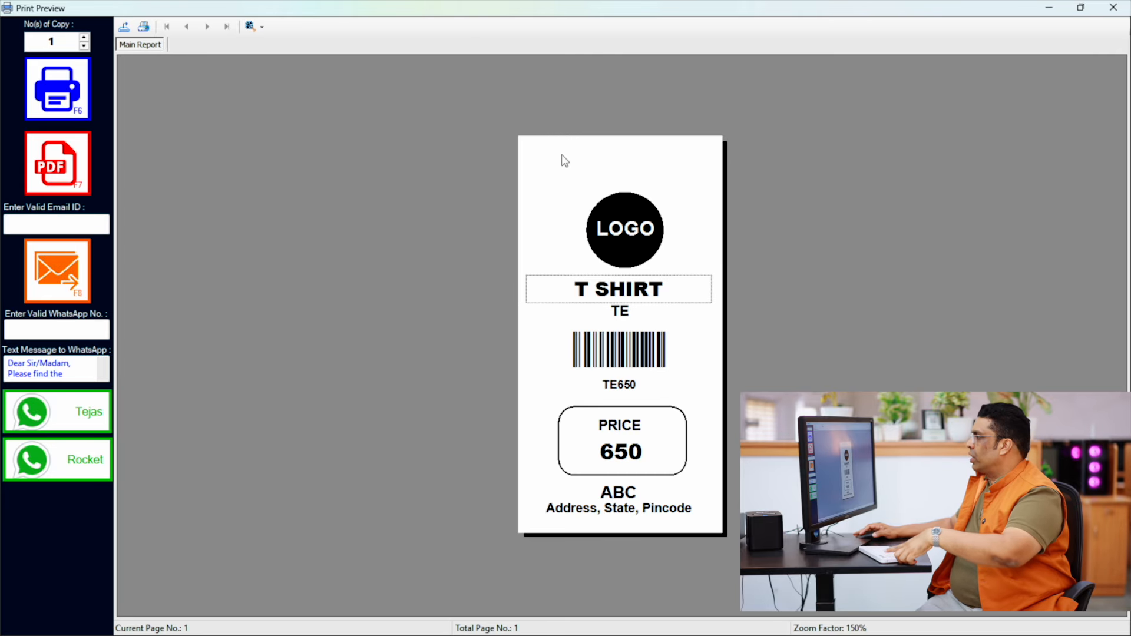
mouse_move(546, 157)
mouse_down()
mouse_move(690, 274)
mouse_move(698, 268)
mouse_up()
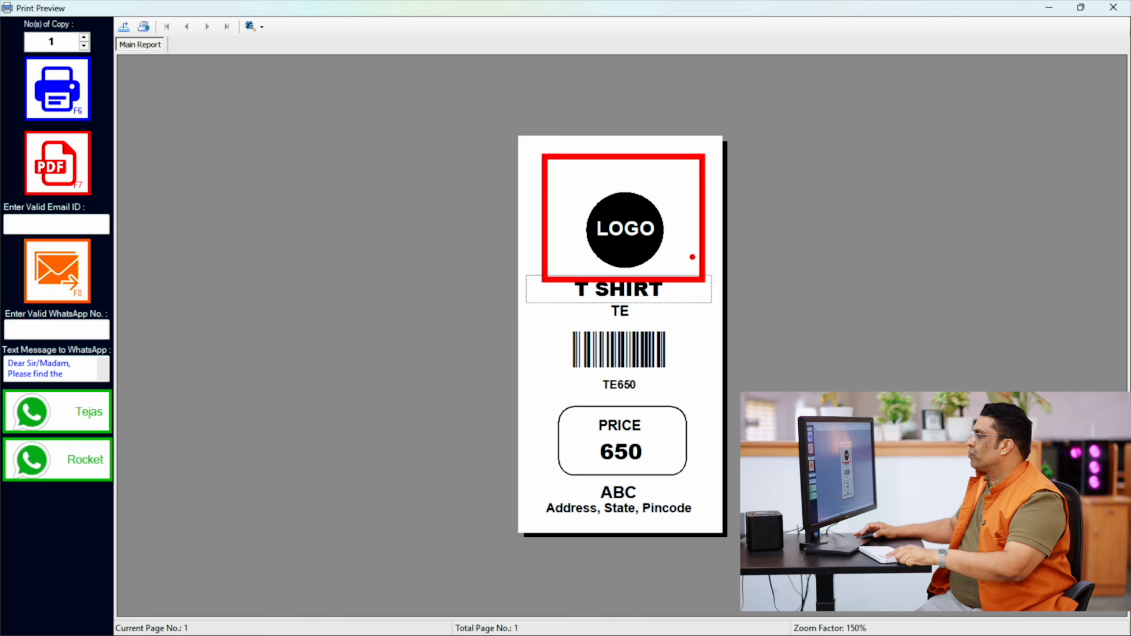
key(Escape)
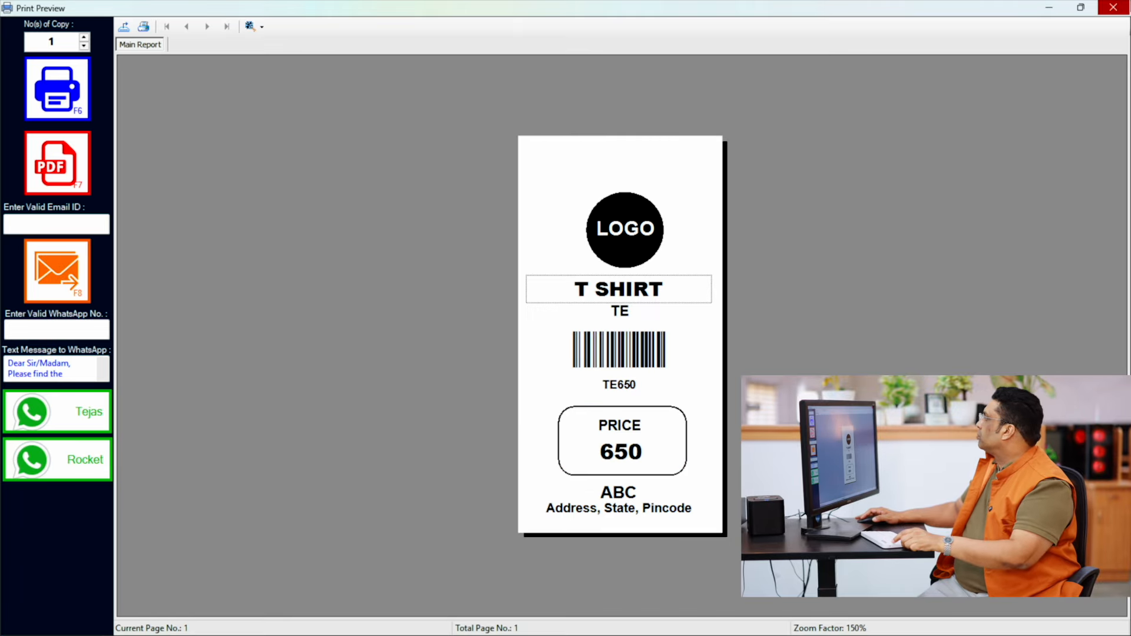
click(1114, 7)
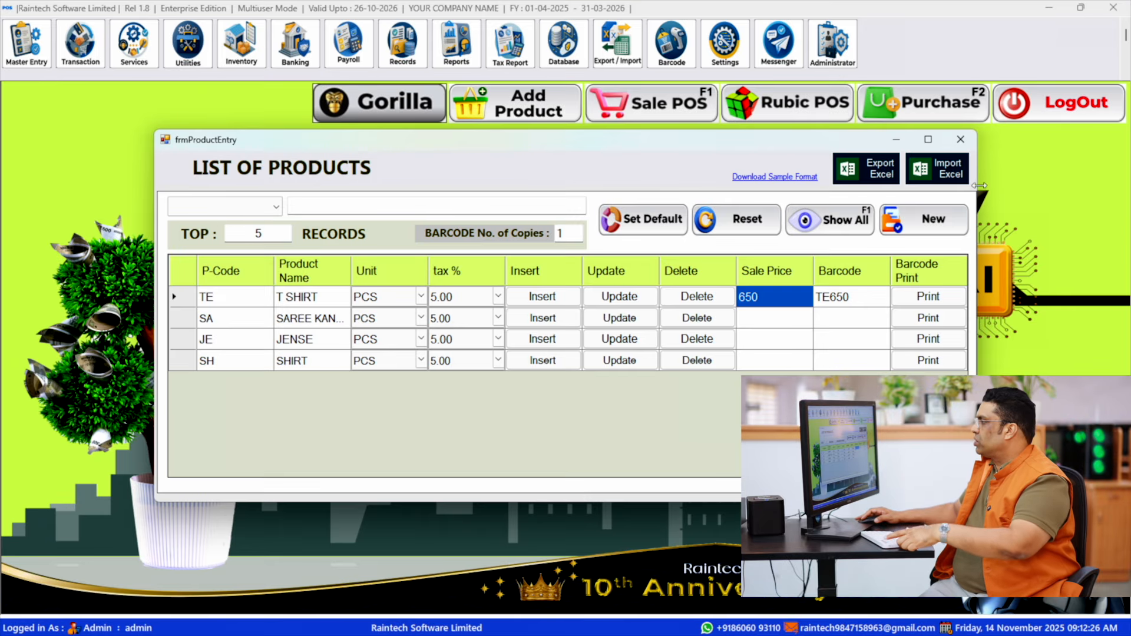
- Close and reopen the product list, review the default barcode preview type in the product defaults, and close both windows
click(961, 139)
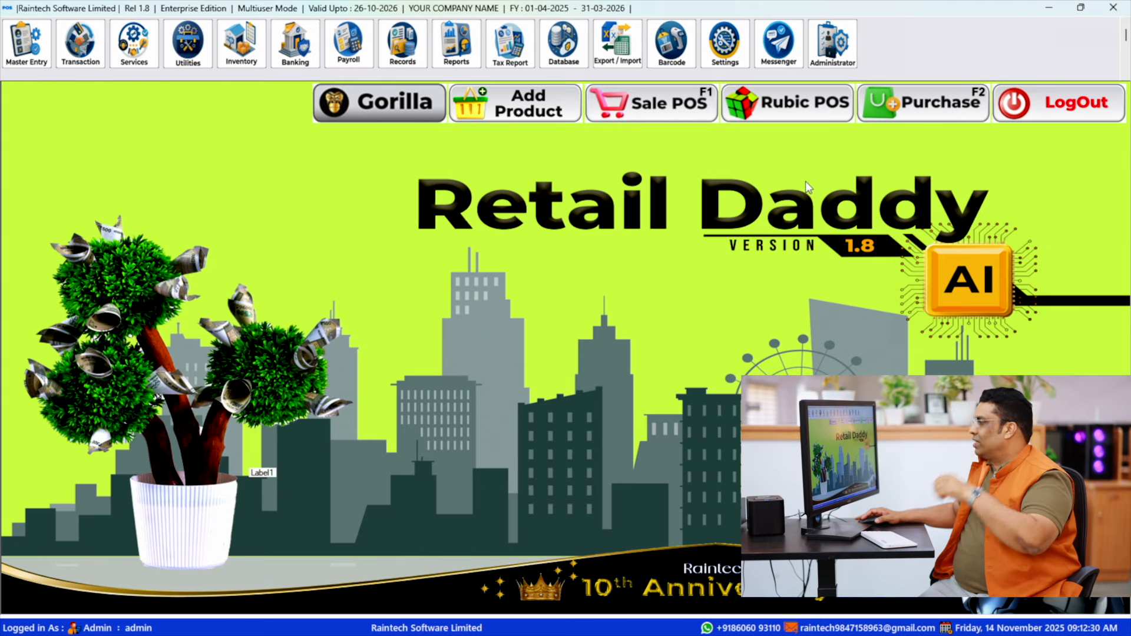
click(388, 105)
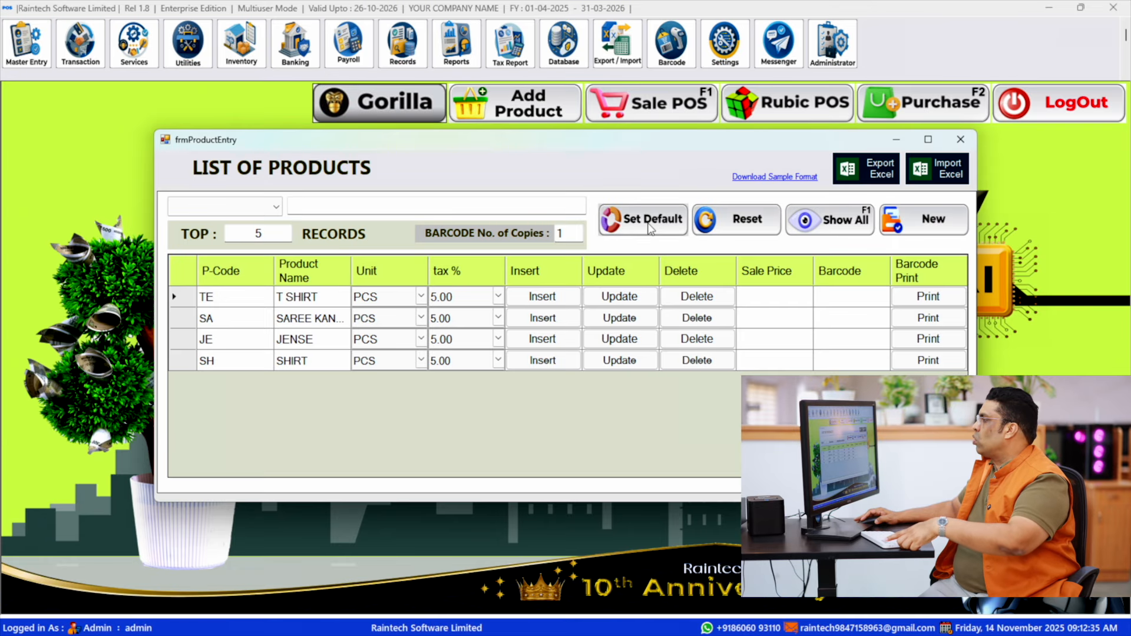
click(633, 229)
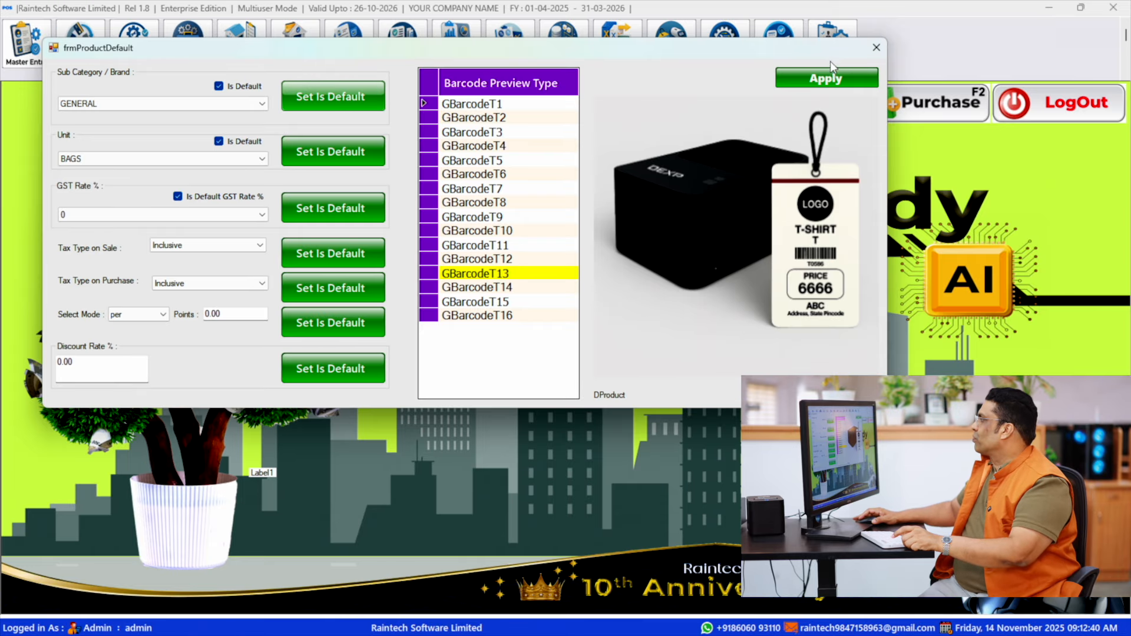
click(885, 48)
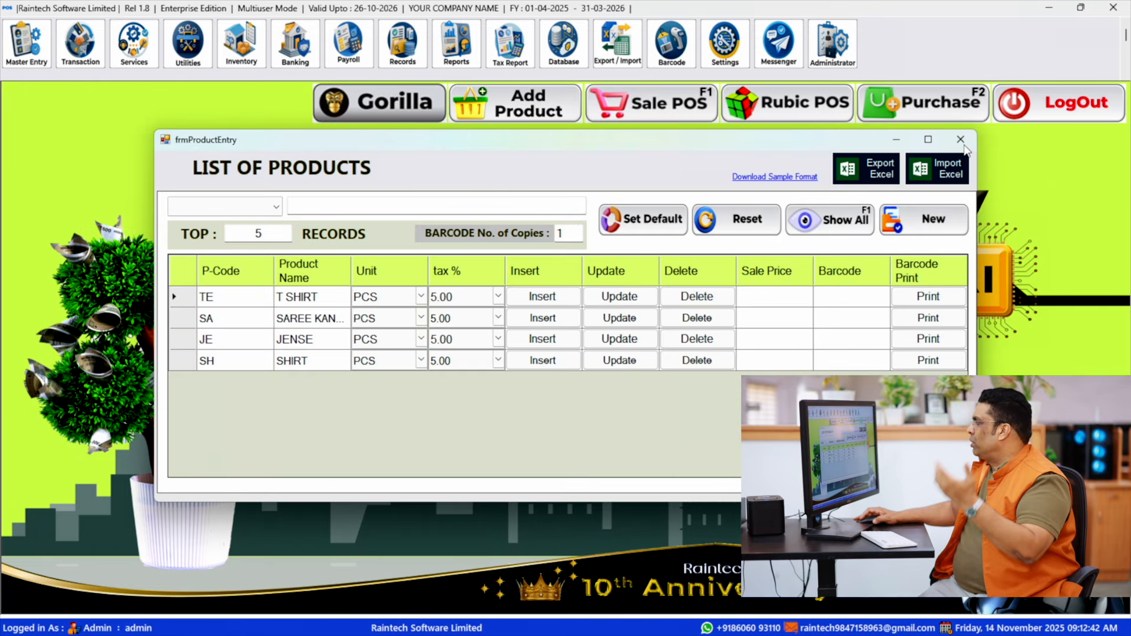
click(958, 140)
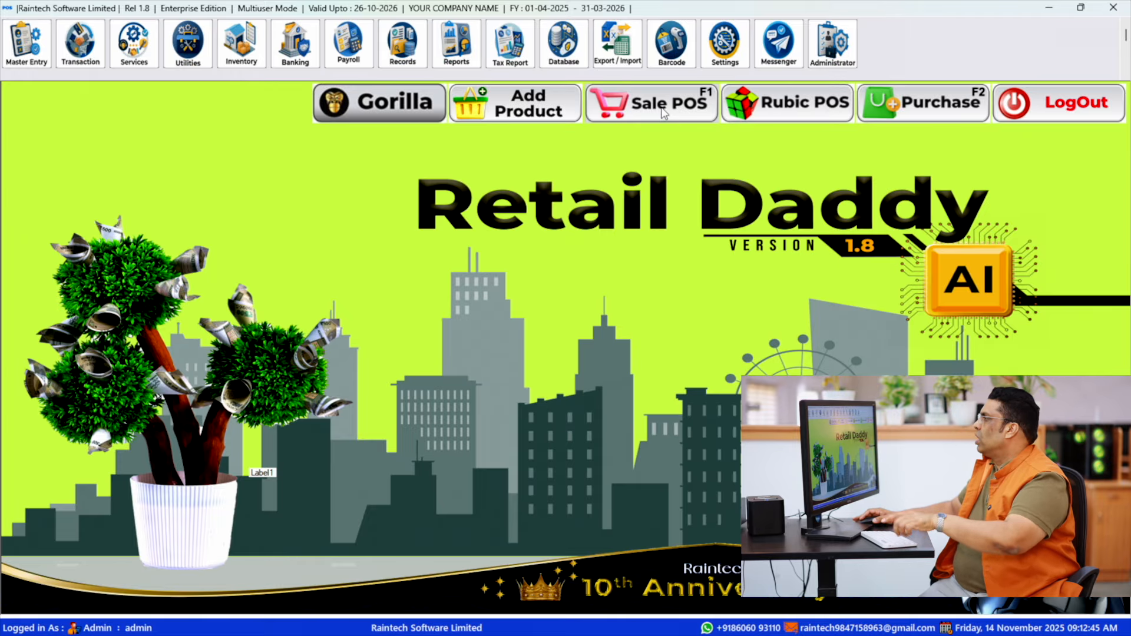
- Open Sale POS, enable direct sale barcodes, and add the shirt to the bill with barcode SH900
click(664, 112)
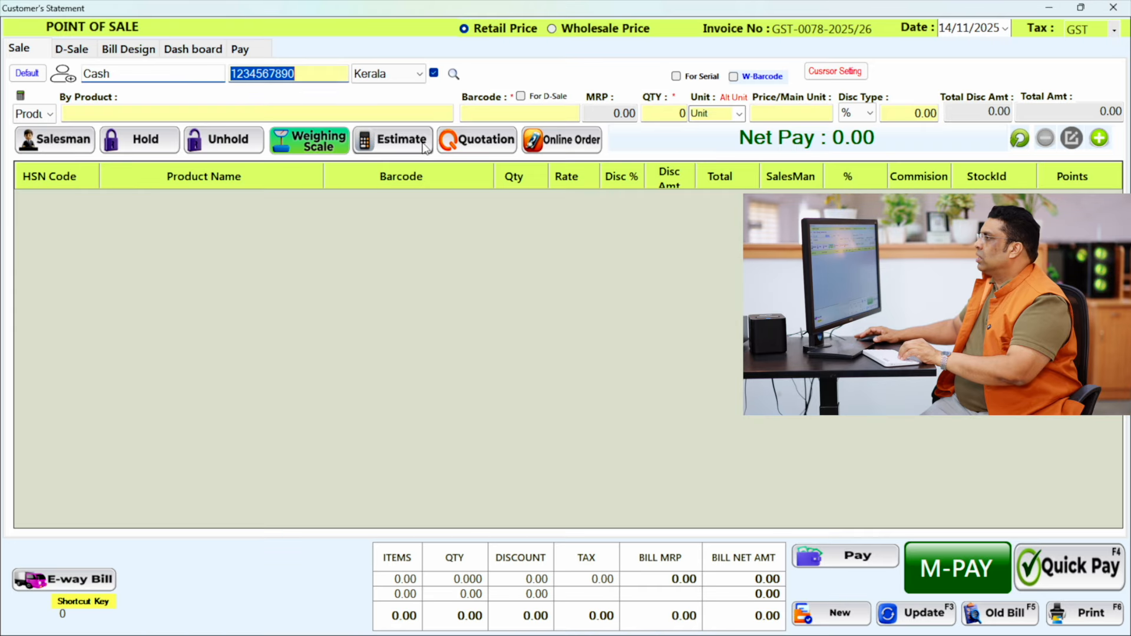
click(521, 96)
text(S)
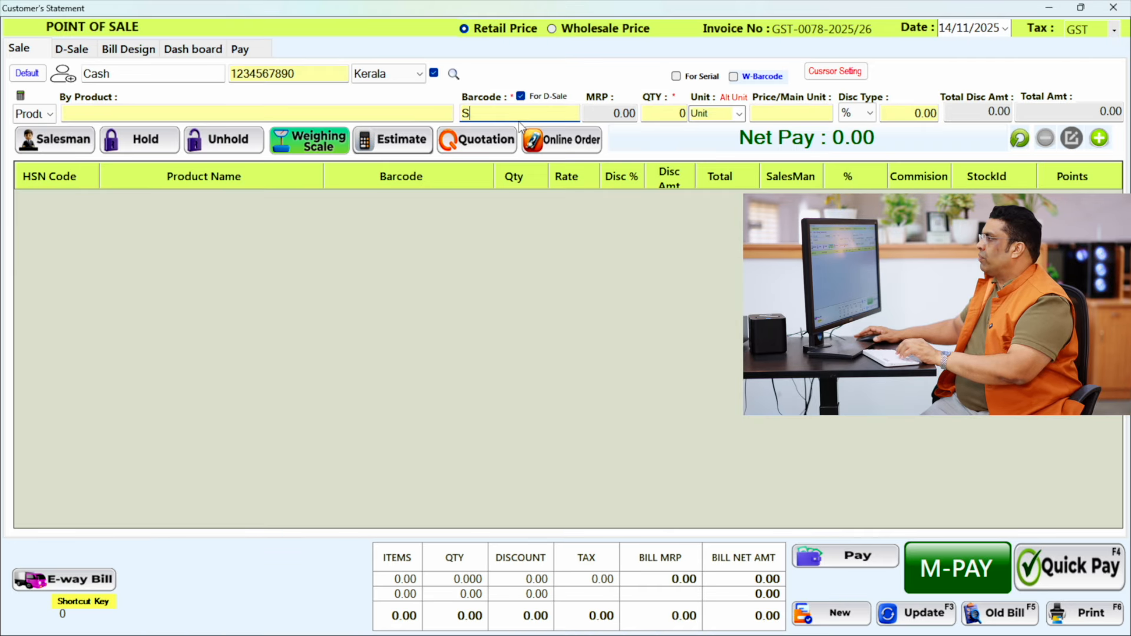
text(HIRT)
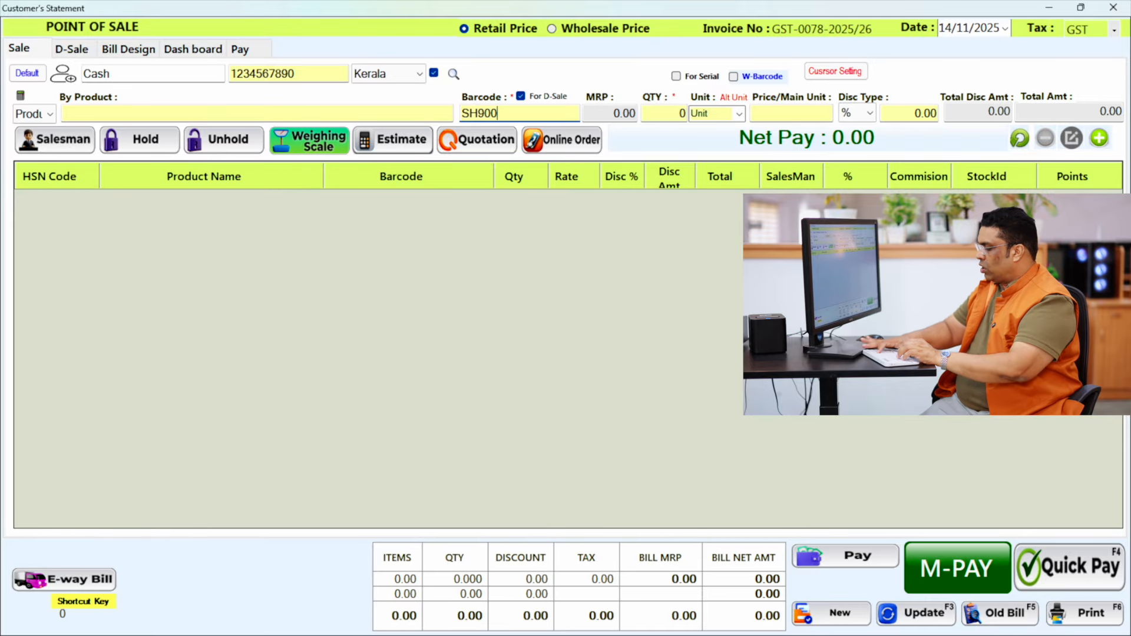
key(Return)
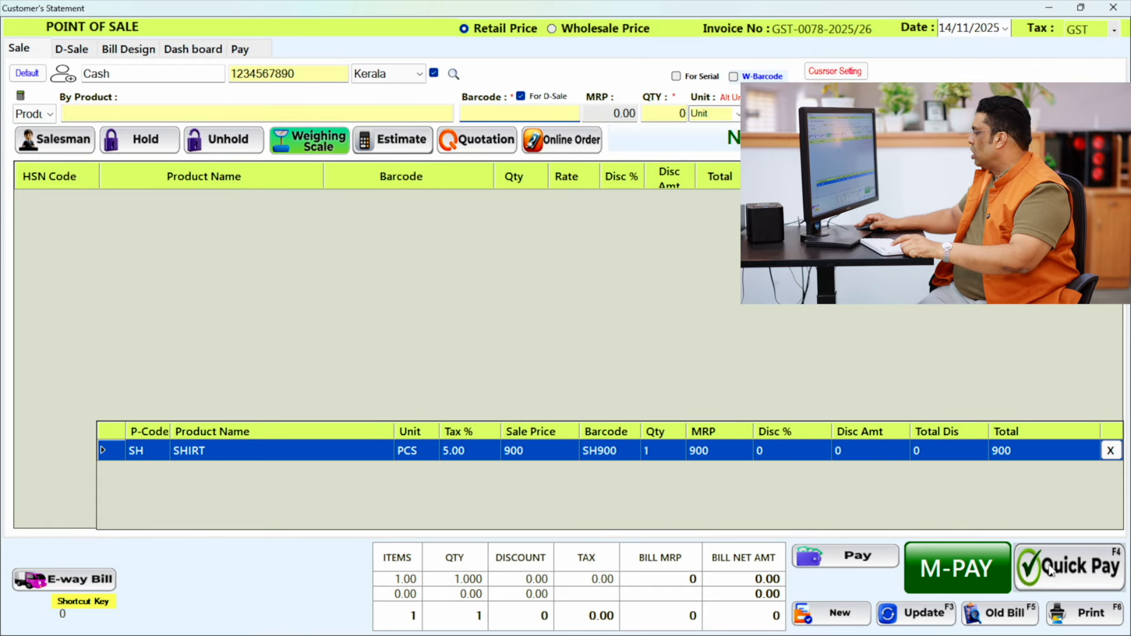
- Settle the SH900 bill with Quick Pay, check its discount and total at 200% zoom, and close the receipt and Sale POS
click(1051, 571)
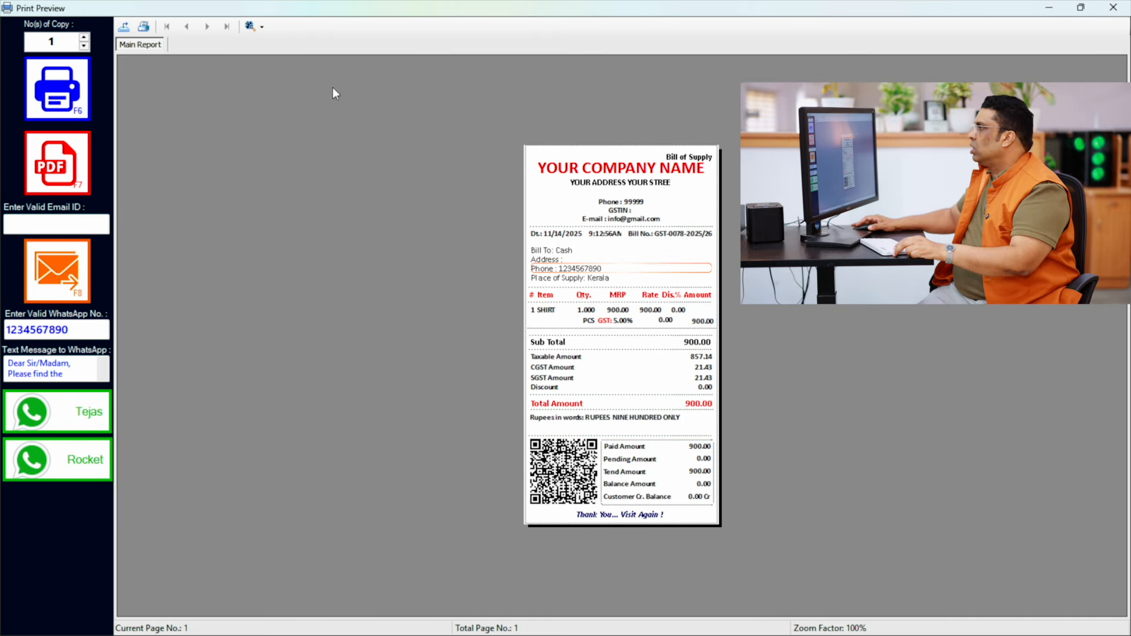
click(255, 27)
click(277, 106)
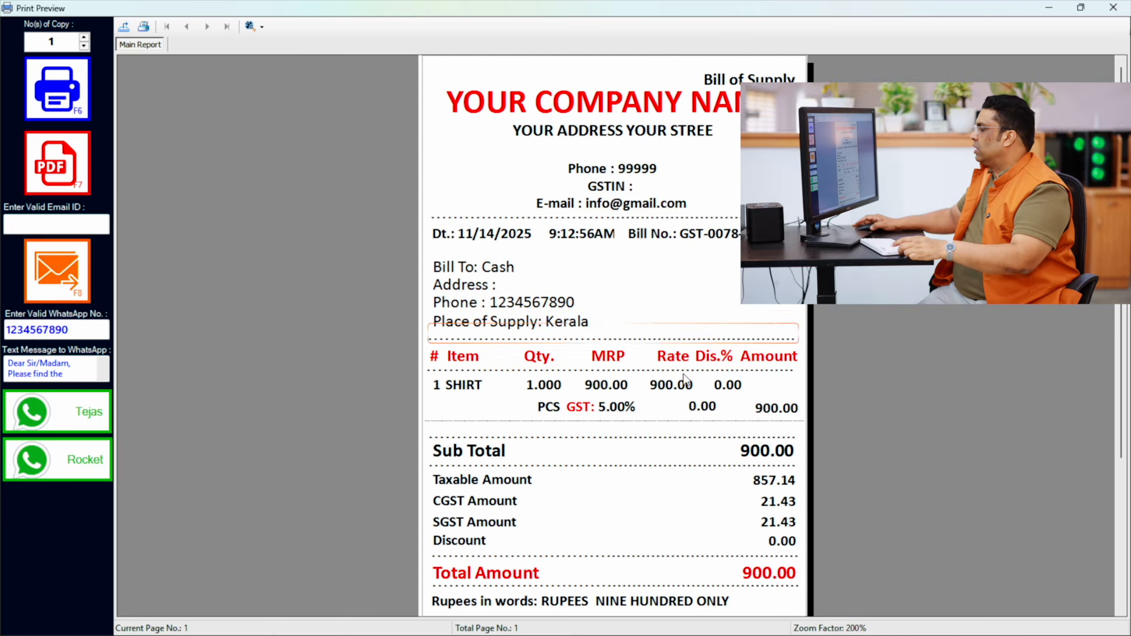
scroll(459, 323, down, 5)
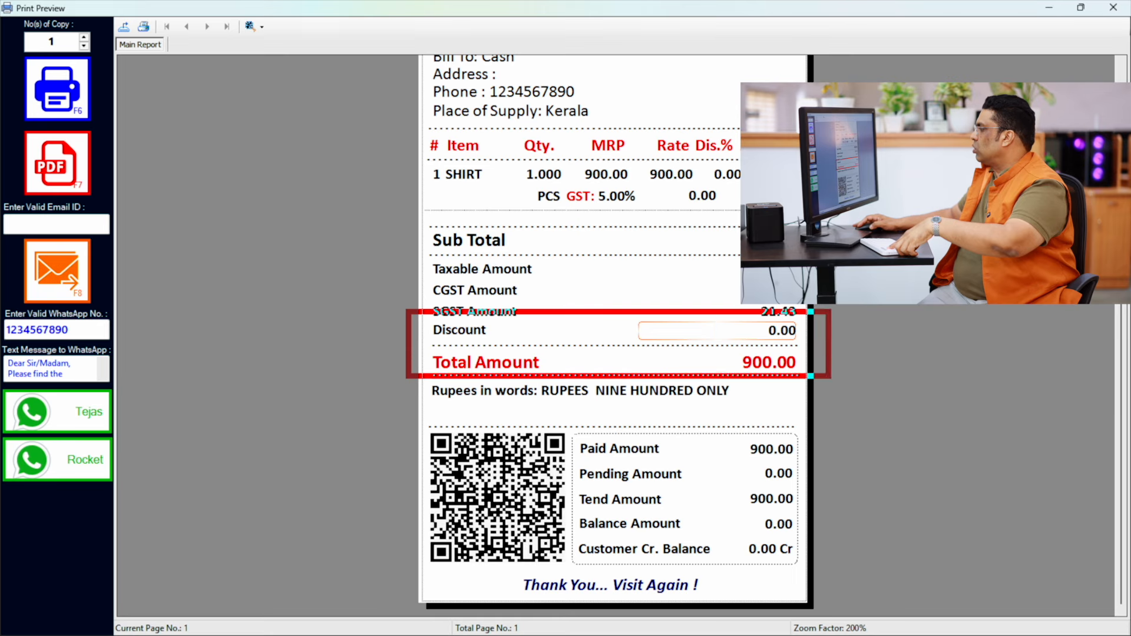
click(1113, 9)
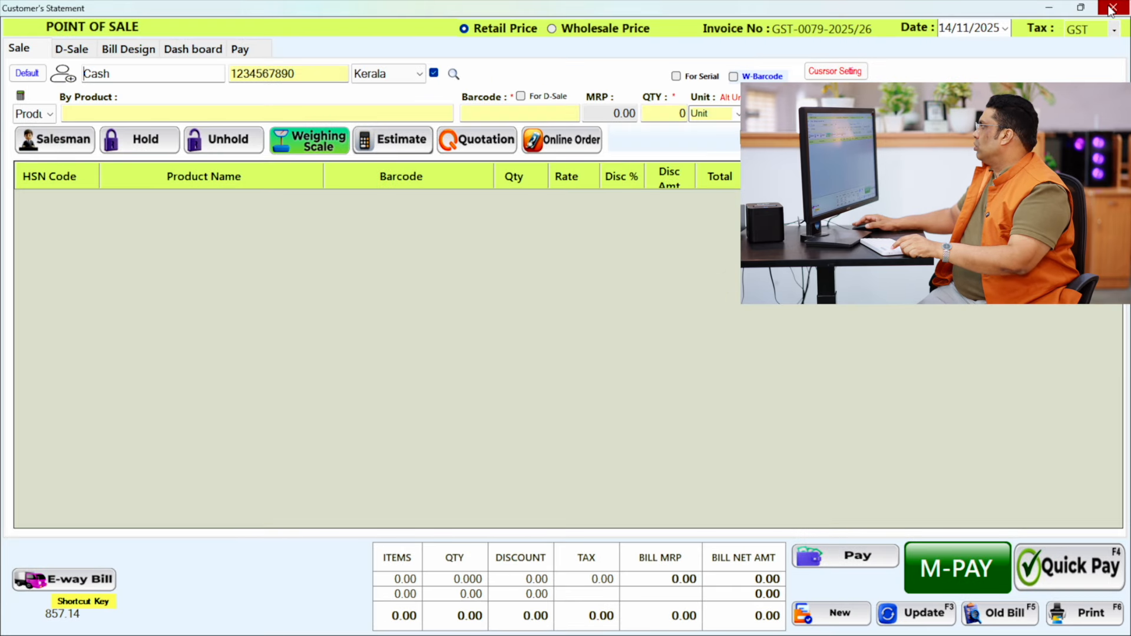
click(1113, 8)
- Set the default discount rate to 15% in the product defaults and close the defaults and product list
click(405, 108)
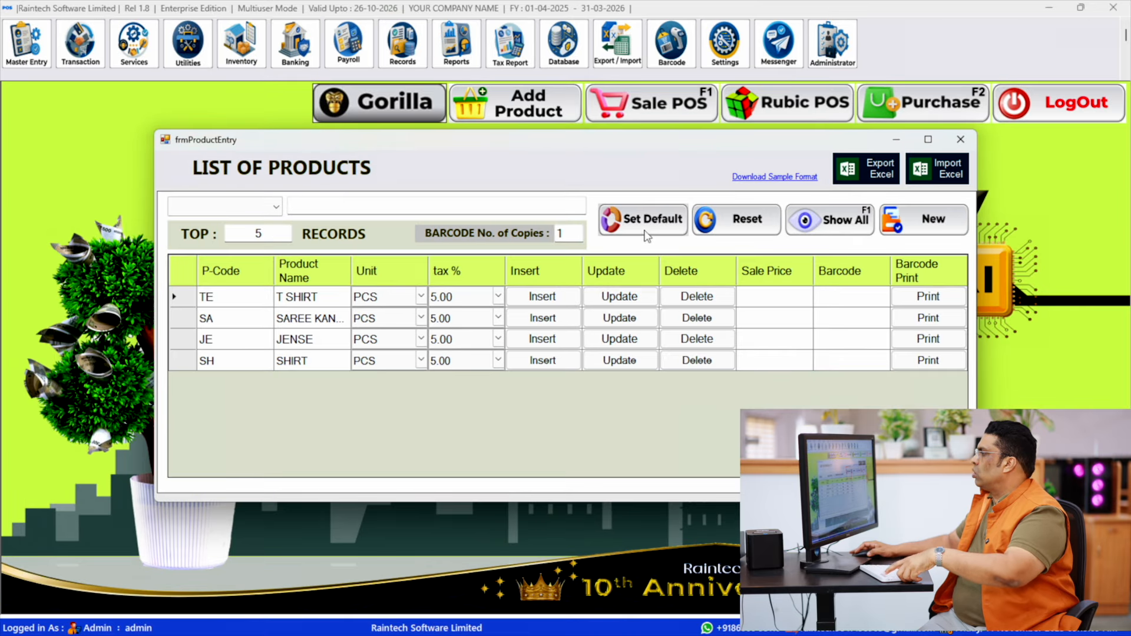
click(609, 256)
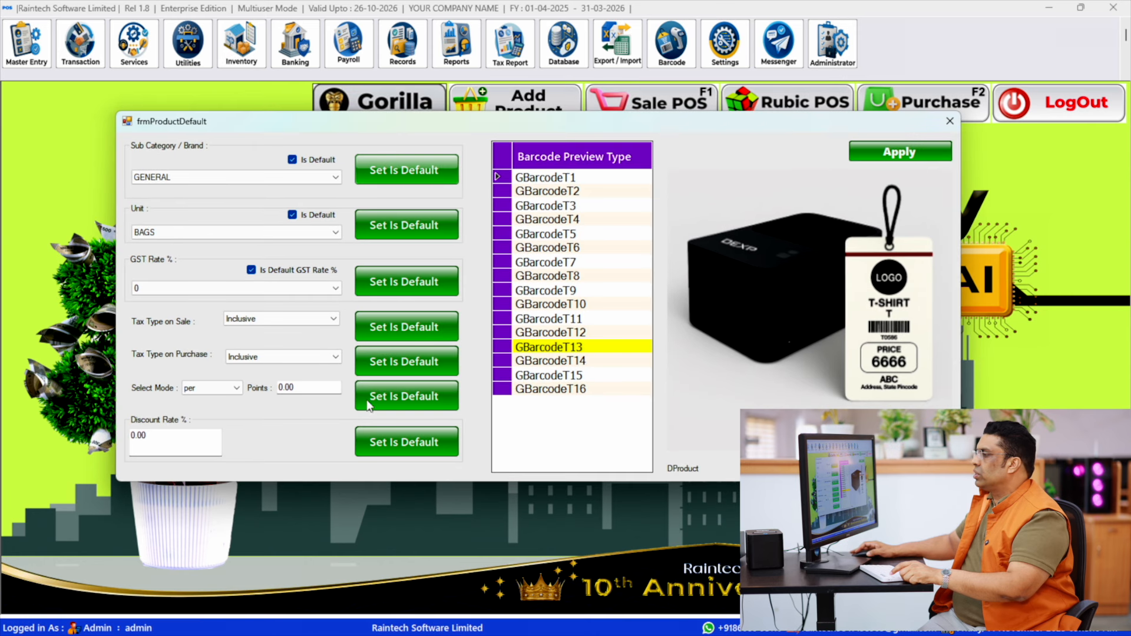
click(179, 453)
key(BackSpace)
key(BackSpace)
key(BackSpace)
key(BackSpace)
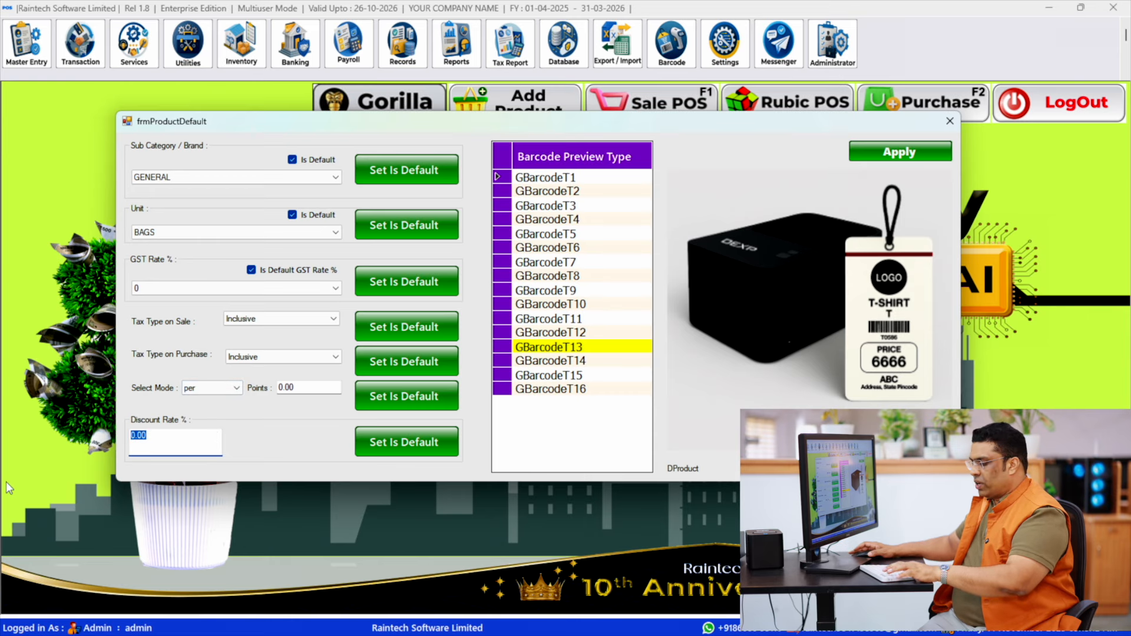
text(15)
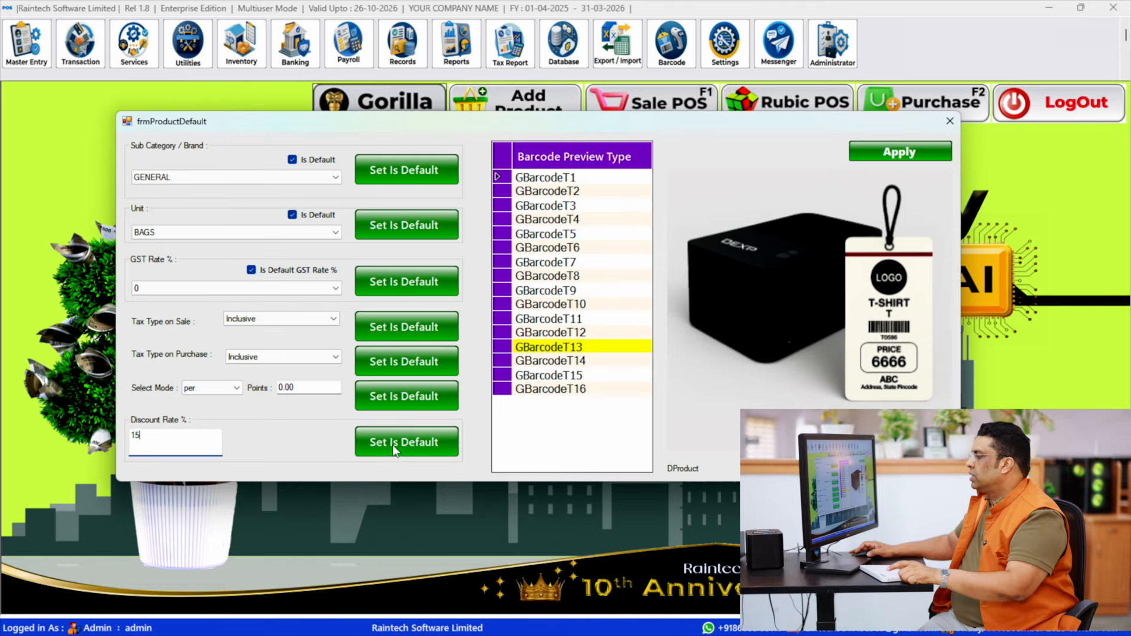
click(884, 381)
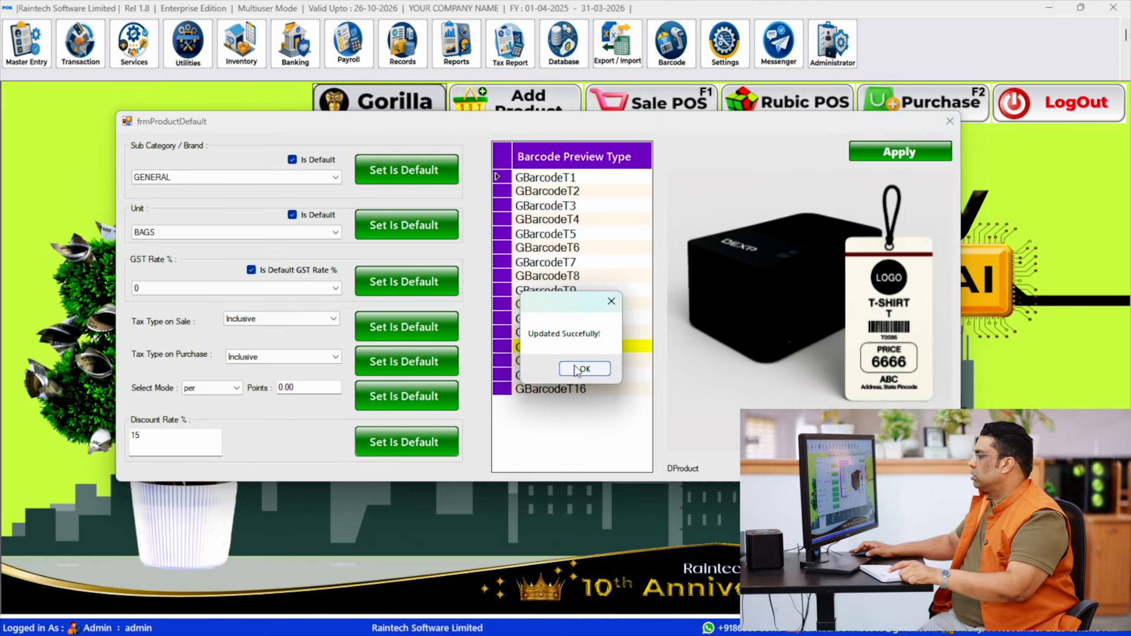
click(582, 369)
click(950, 120)
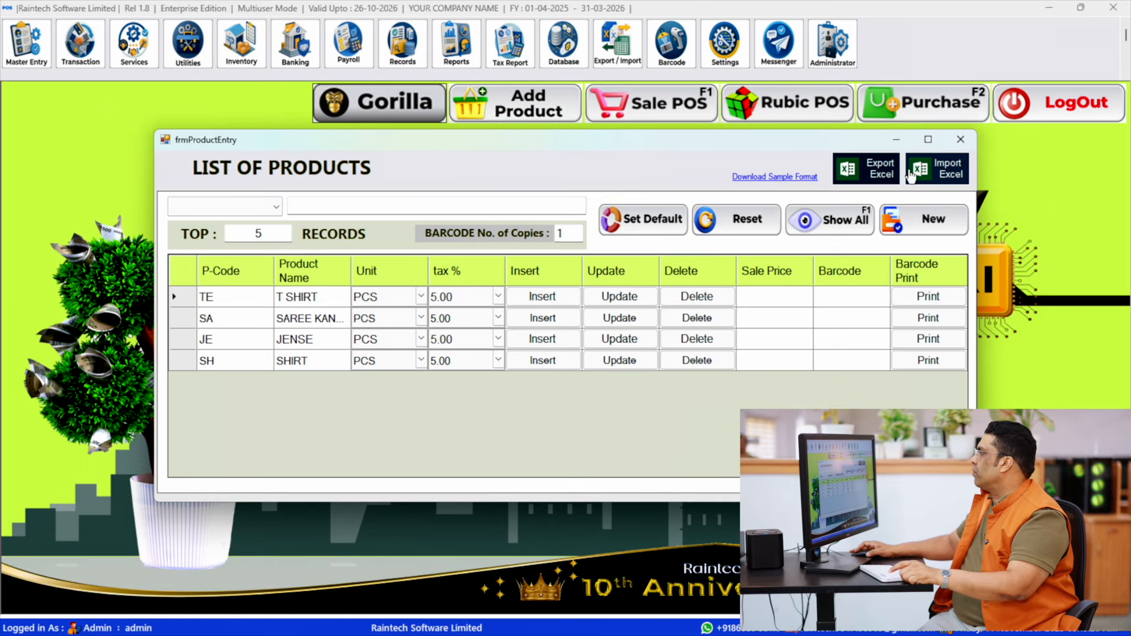
click(960, 139)
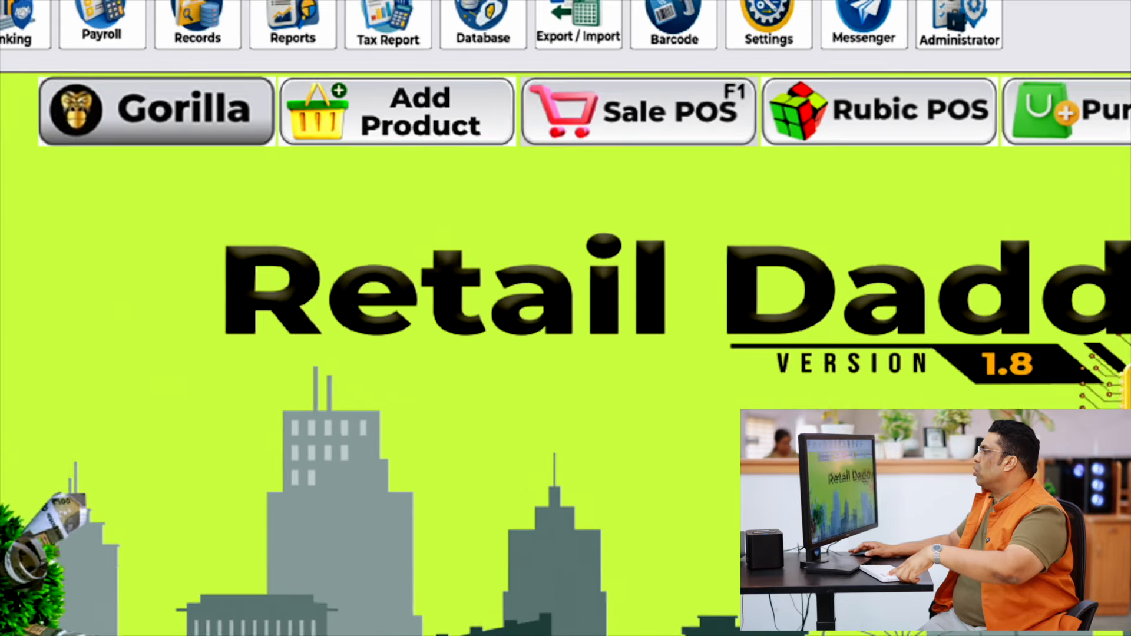
- Start a new Sale POS bill with direct sale barcodes enabled and add barcode SH900 under the 15% default discount
click(639, 112)
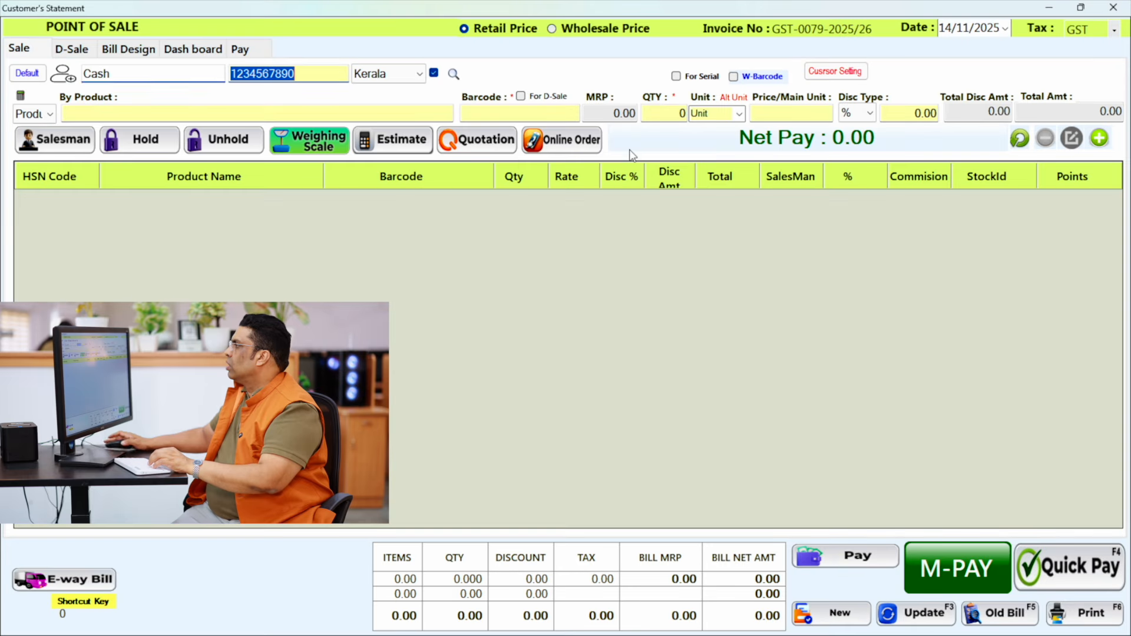
click(529, 96)
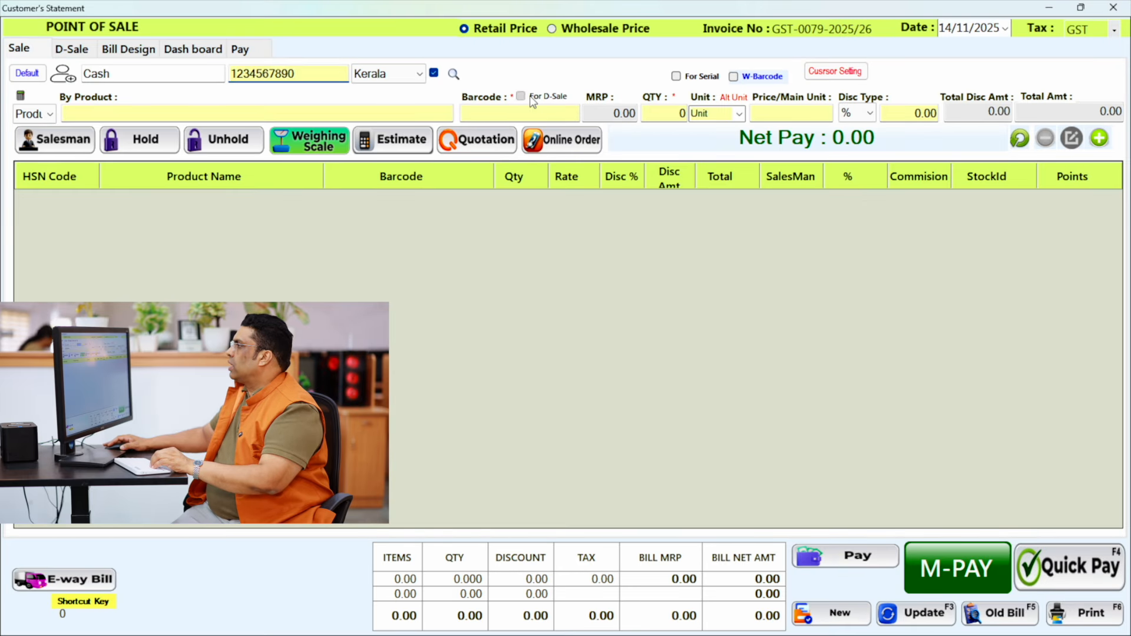
click(535, 113)
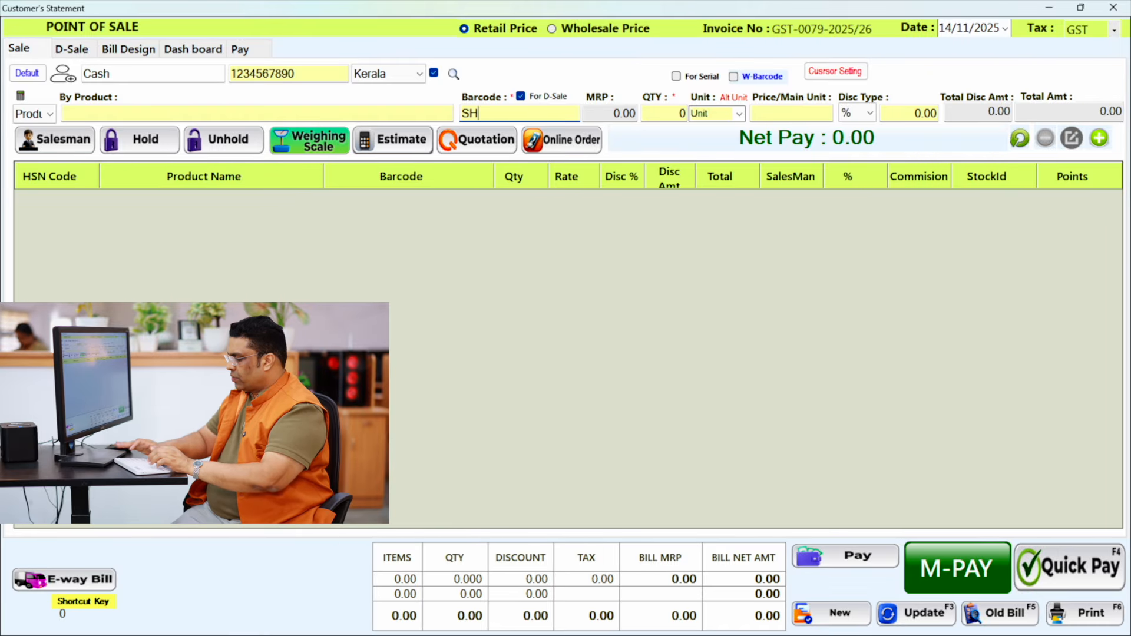
text(SH900)
key(Return)
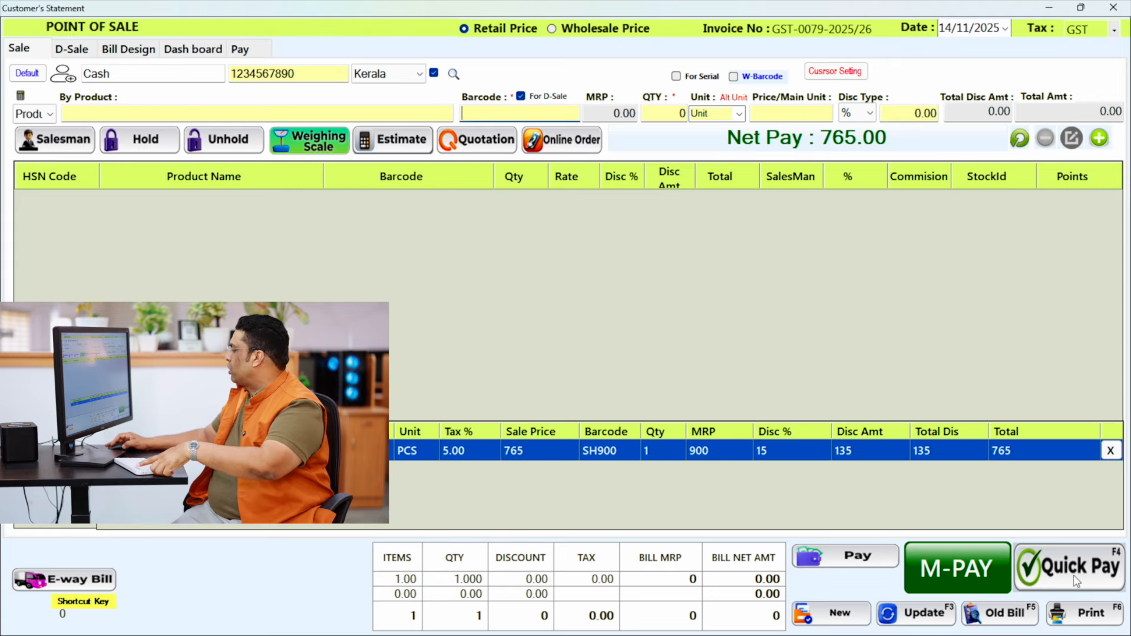
- Settle the discounted SH900 bill with Quick Pay and enlarge the receipt preview to 300%
key(F4)
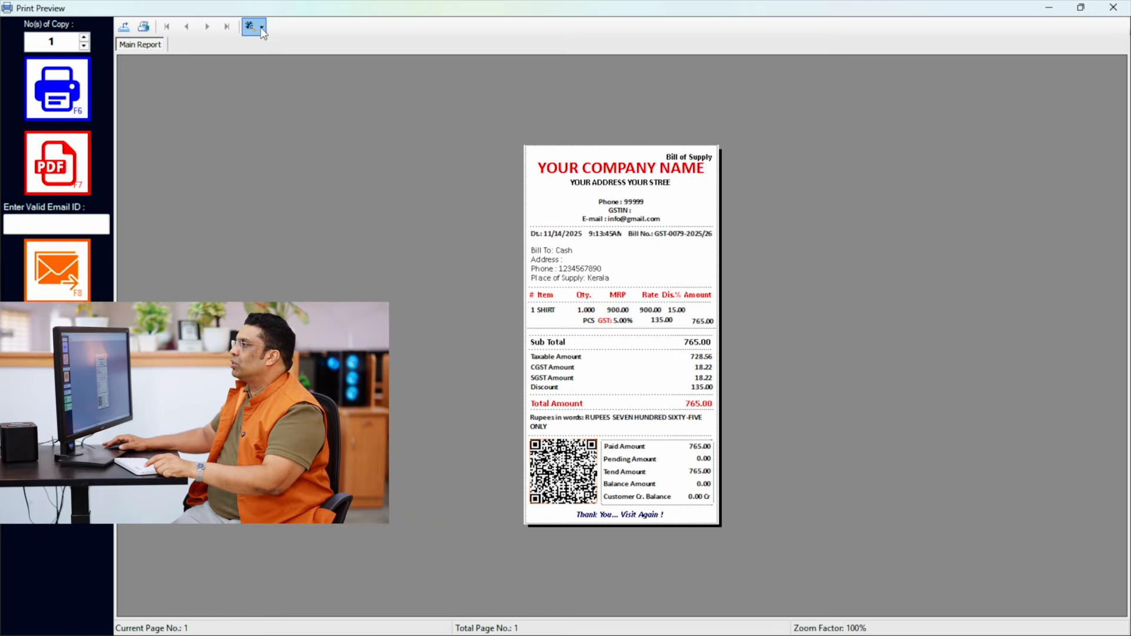
click(261, 28)
click(277, 88)
- Examine the receipt's item row, discount, tax and total amounts, and close the preview and Sale POS
scroll(731, 365, down, 5)
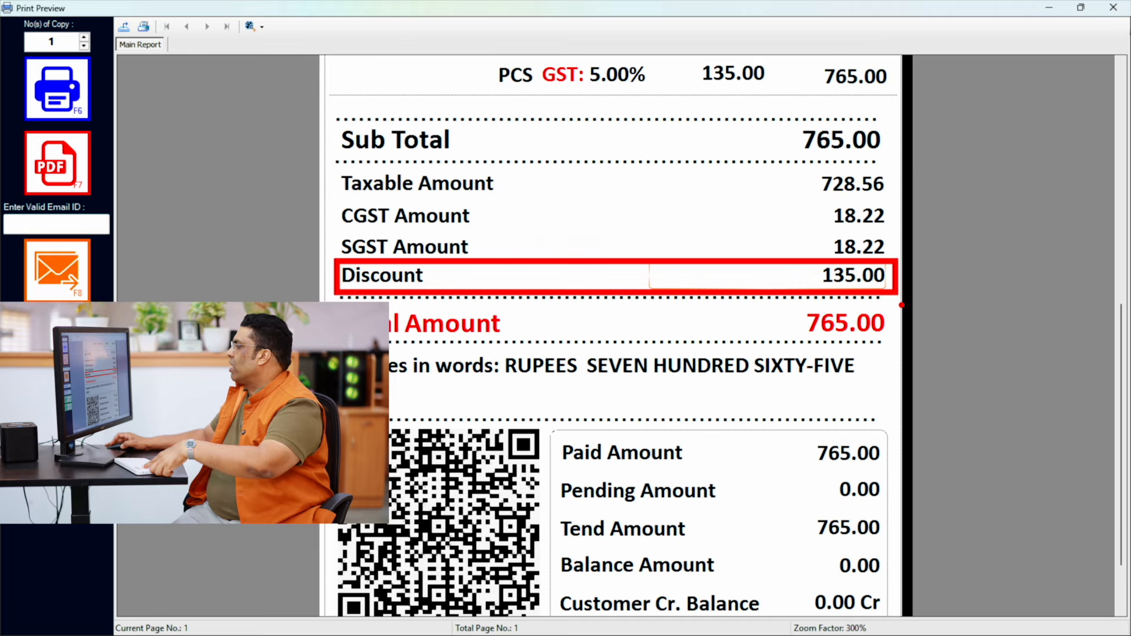
scroll(818, 334, up, 2)
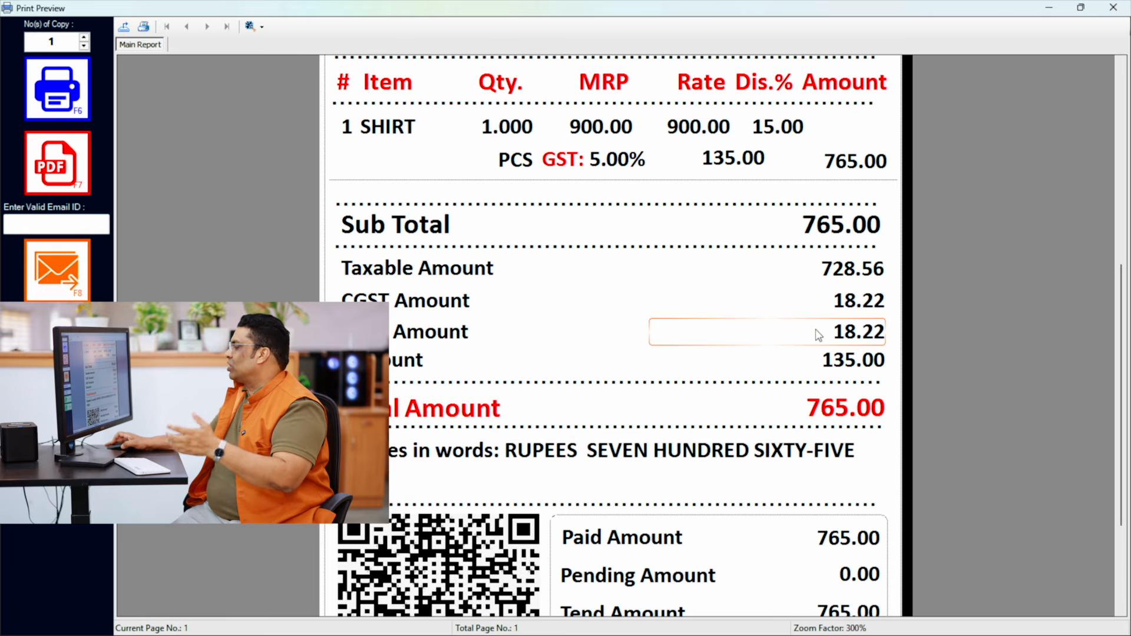
scroll(818, 334, up, 3)
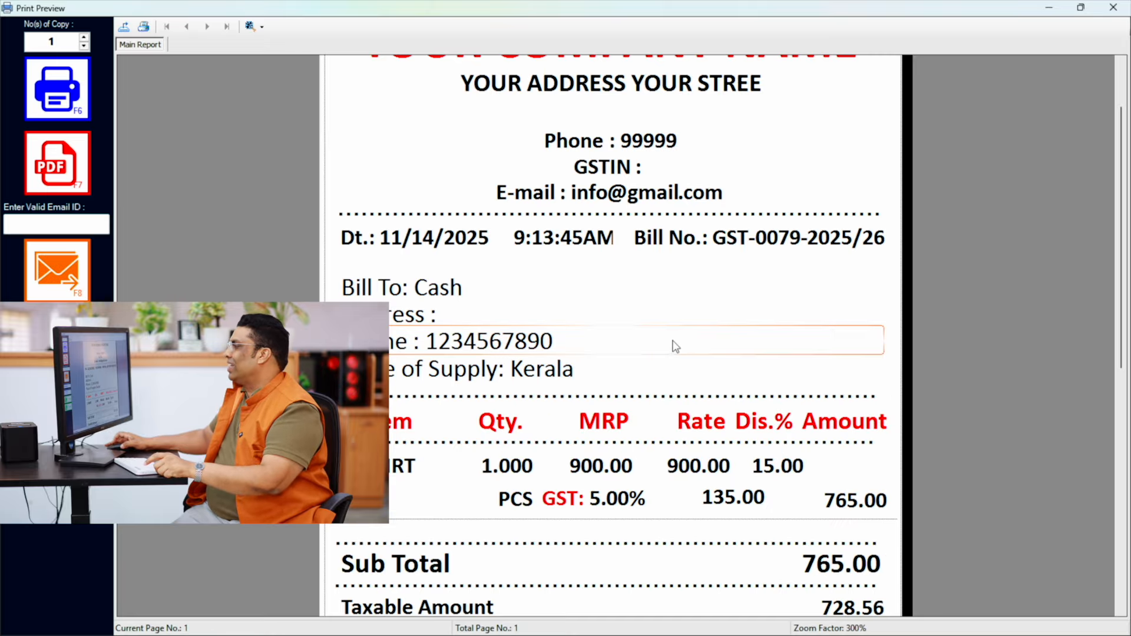
scroll(676, 348, up, 1)
scroll(676, 348, down, 5)
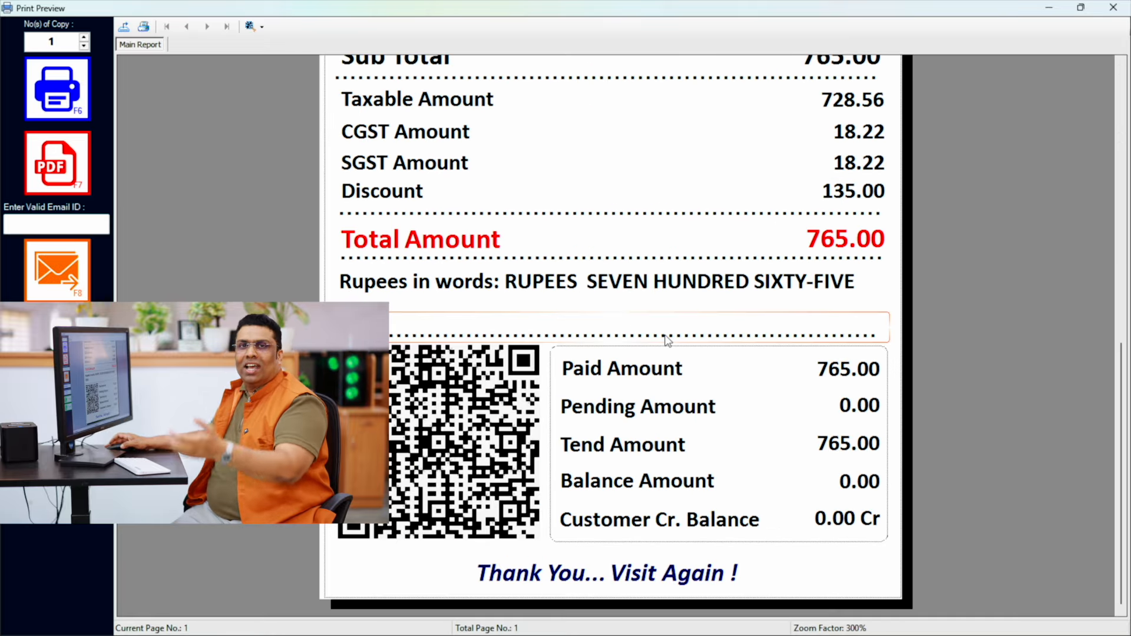
scroll(694, 265, up, 5)
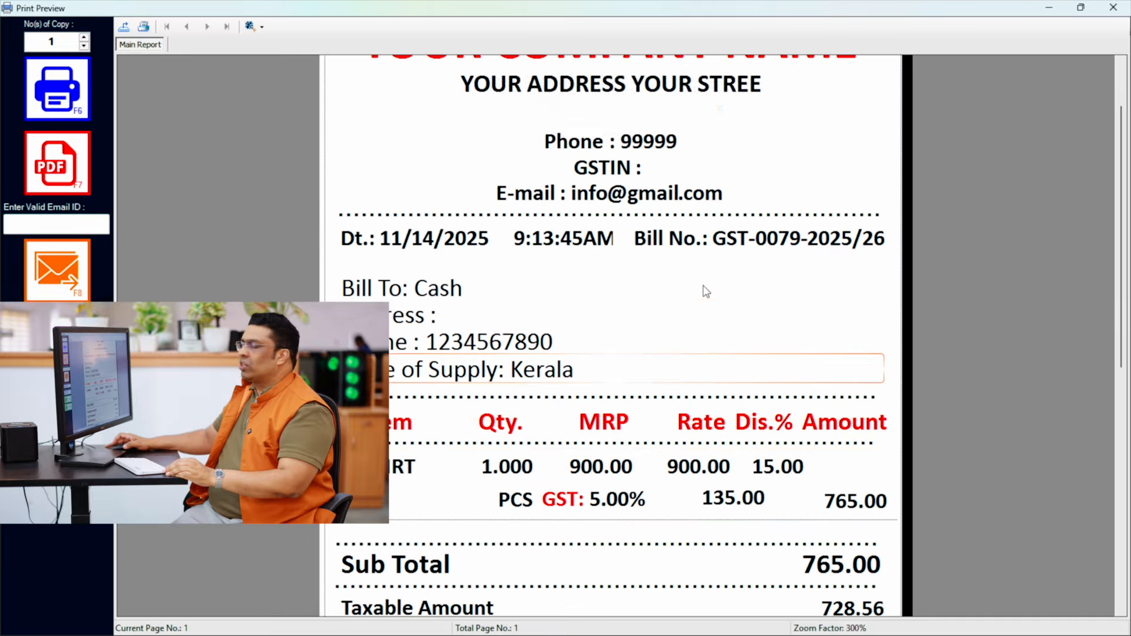
scroll(706, 291, up, 1)
click(1113, 8)
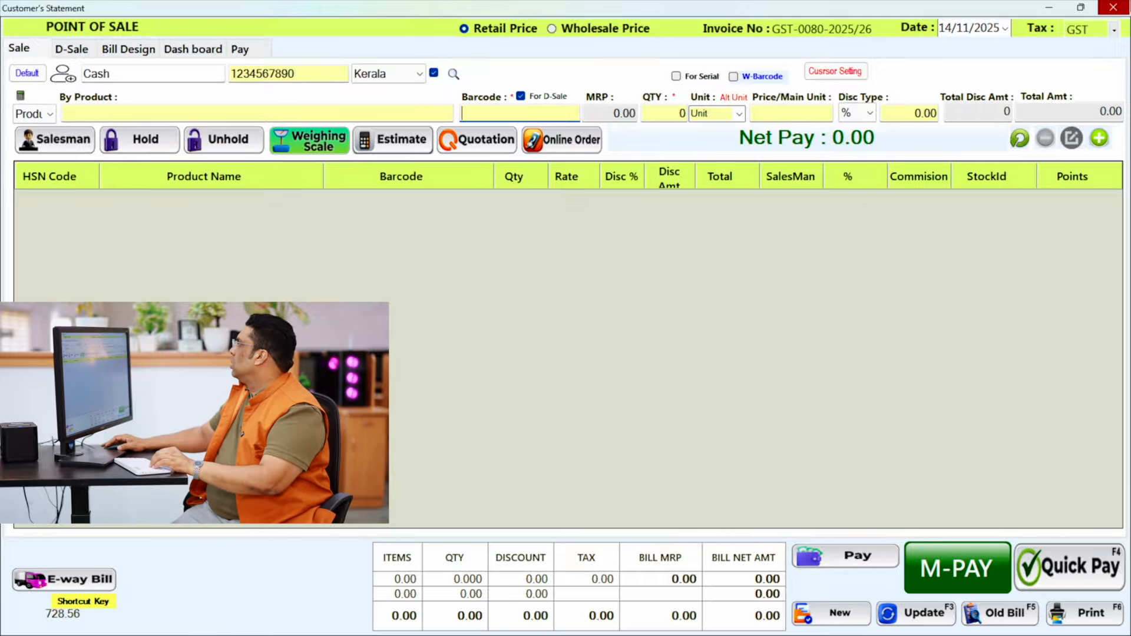
click(1113, 8)
- Reset the default discount rate to 0 in the product defaults and close the defaults and product list
click(379, 98)
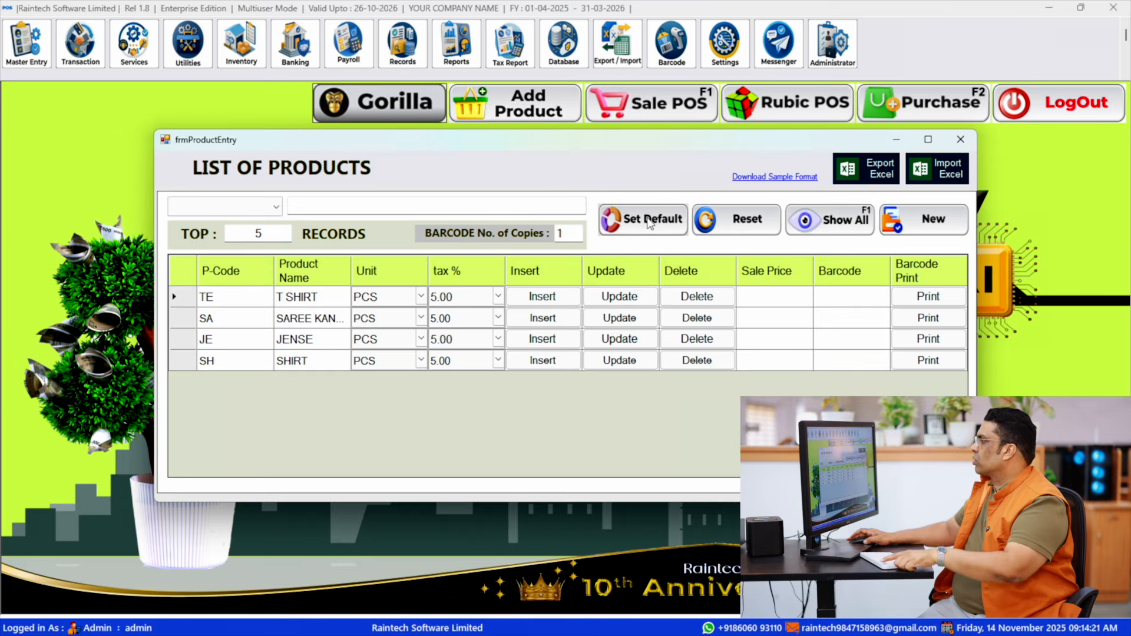
click(650, 223)
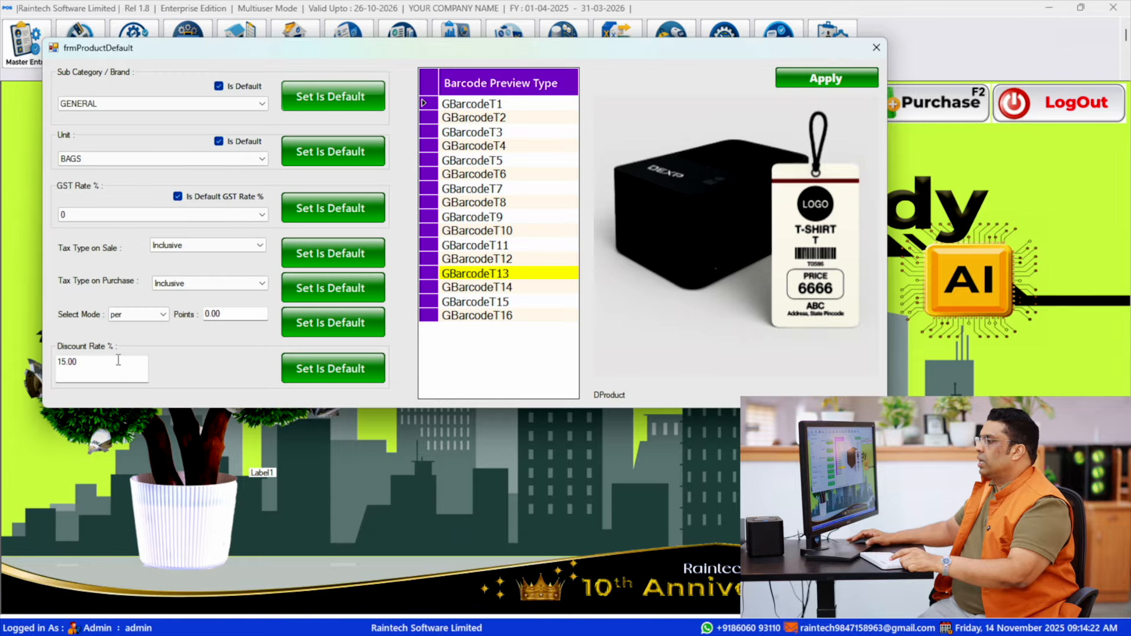
key(Tab)
key(BackSpace)
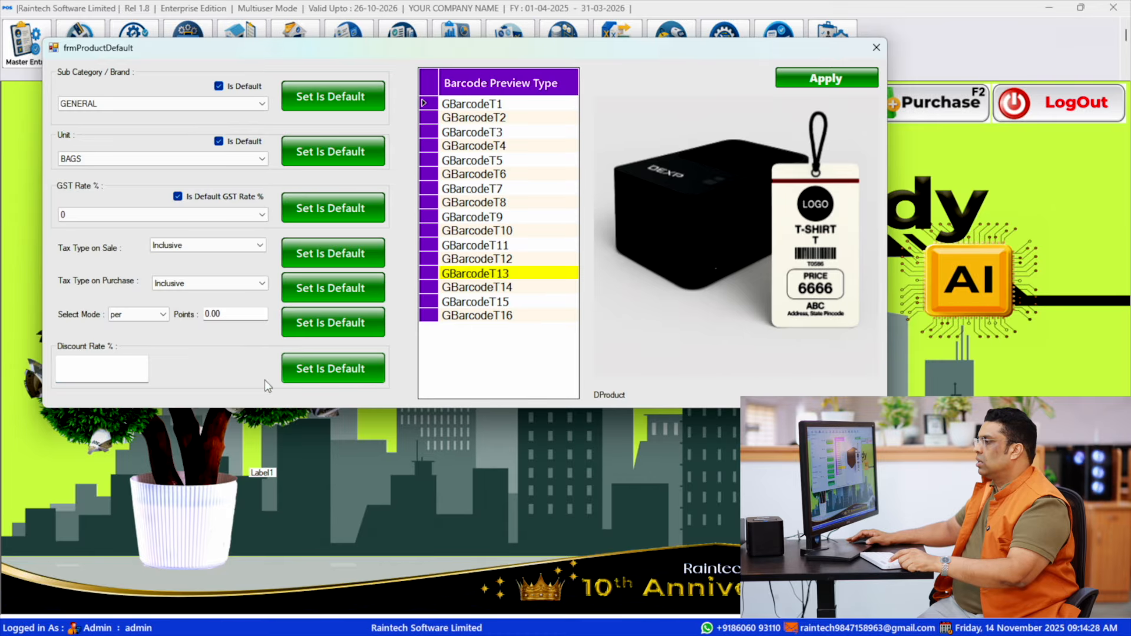
text(0)
click(333, 368)
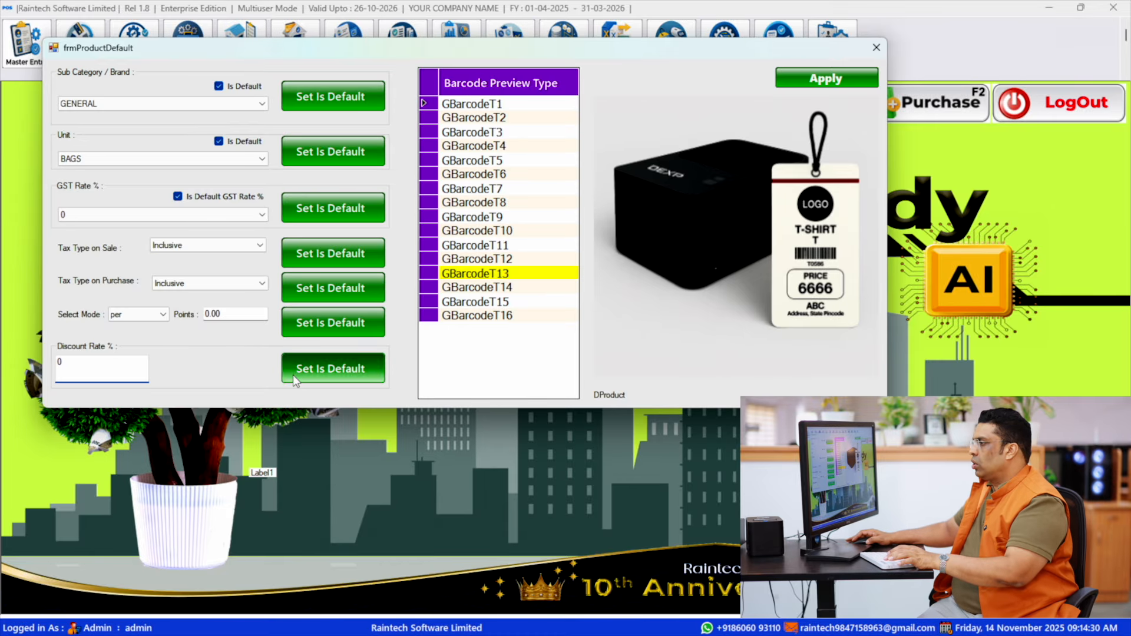
click(585, 369)
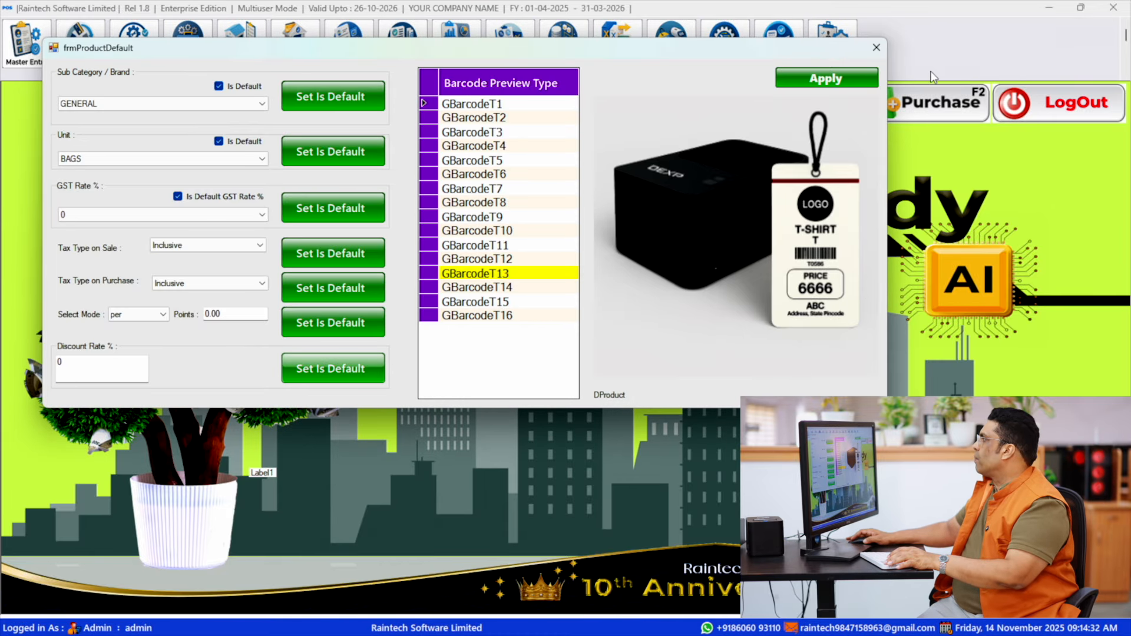
click(876, 47)
click(961, 139)
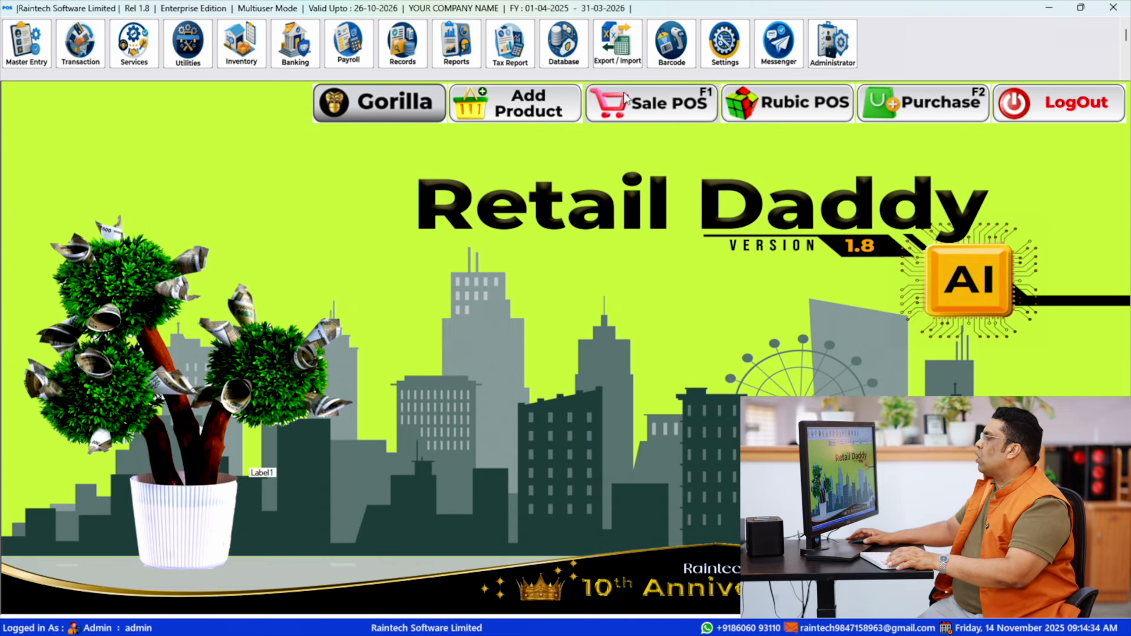
- Reopen Sale POS and add barcode SH900 to a new direct sale bill with no default discount
click(637, 105)
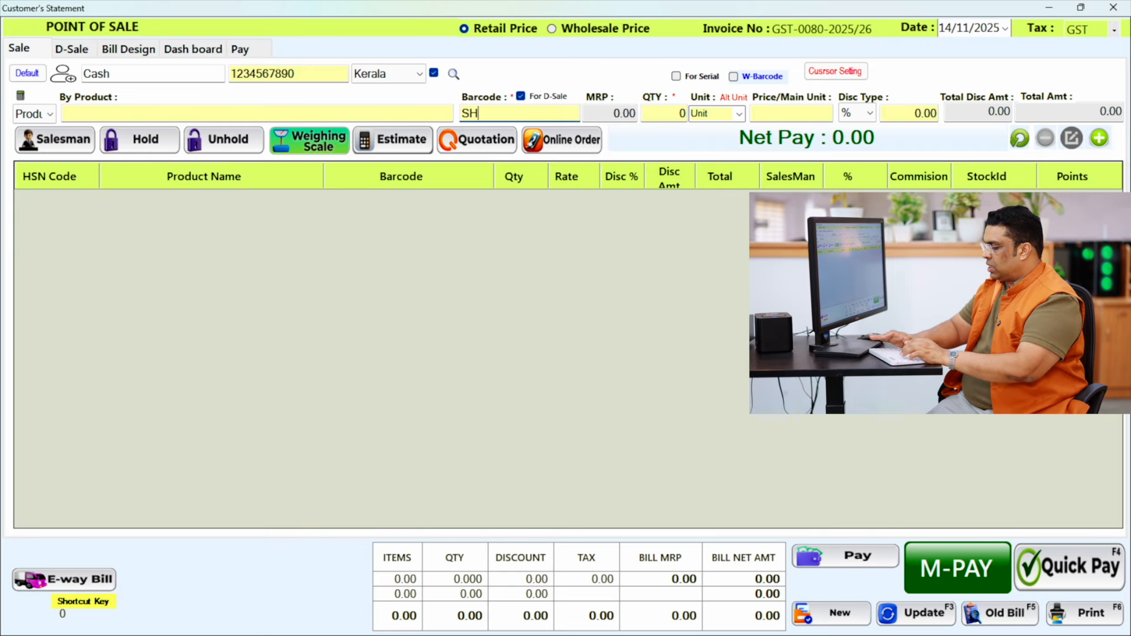
key(Return)
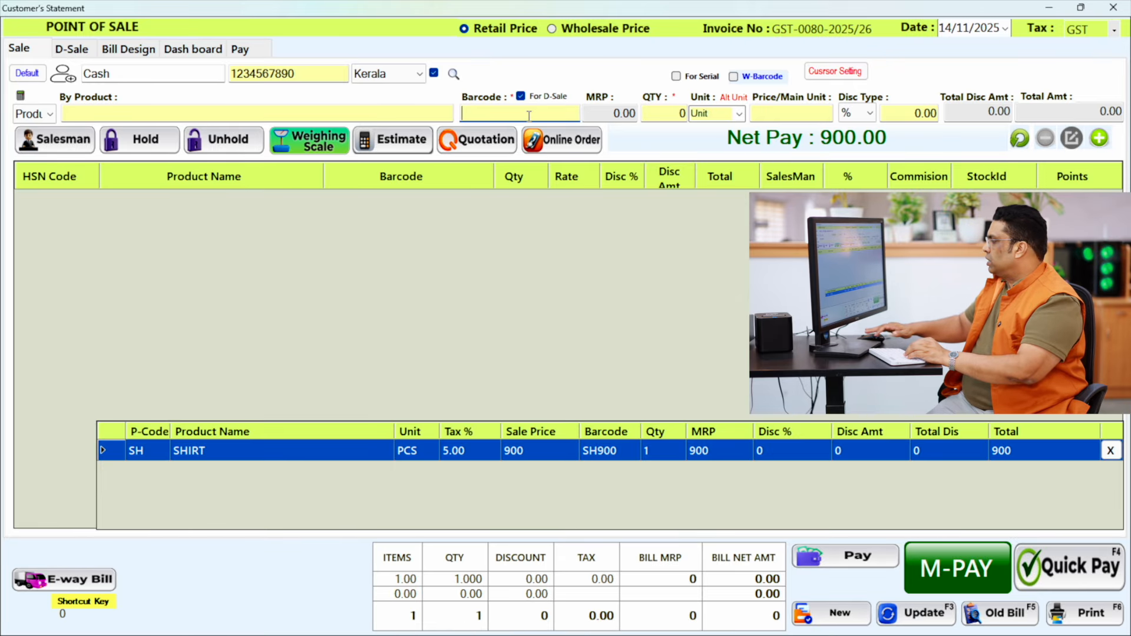